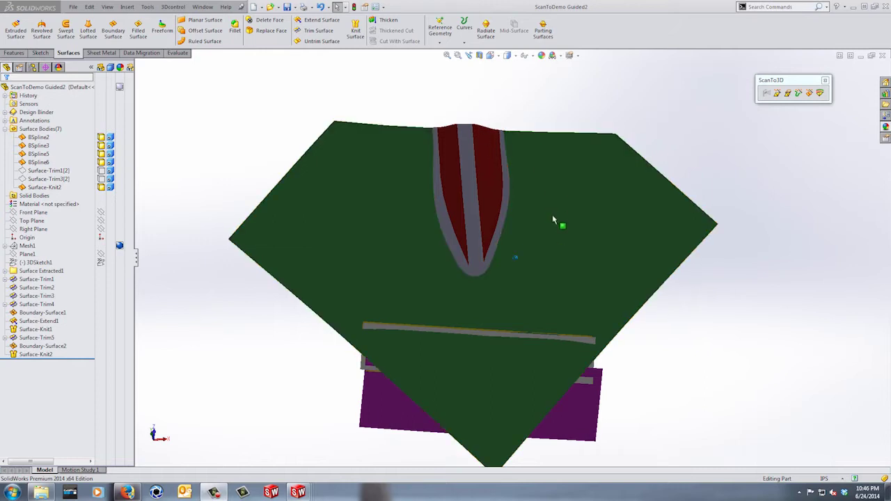
Delete the hidden surface bodies Surface-Trim1[2] and Surface-Trim3[2]
middle_click_drag(552, 216, 563, 179)
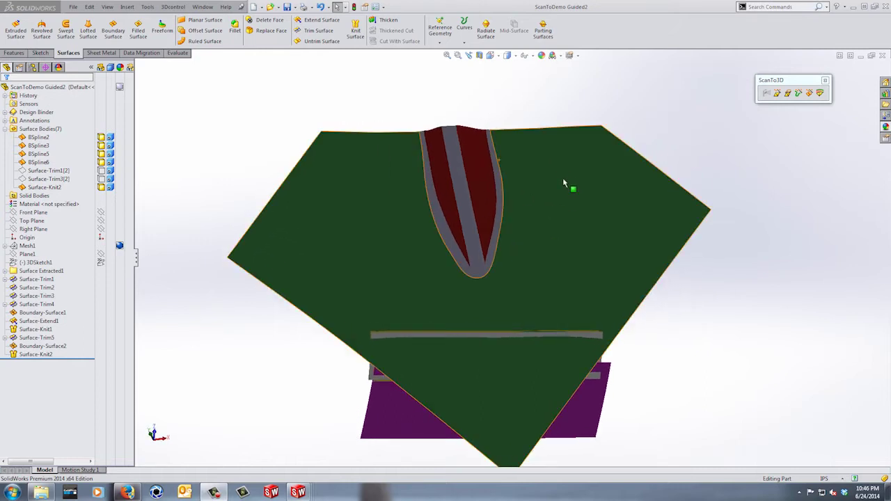
middle_click_drag(563, 179, 452, 235)
middle_click_drag(402, 270, 578, 372)
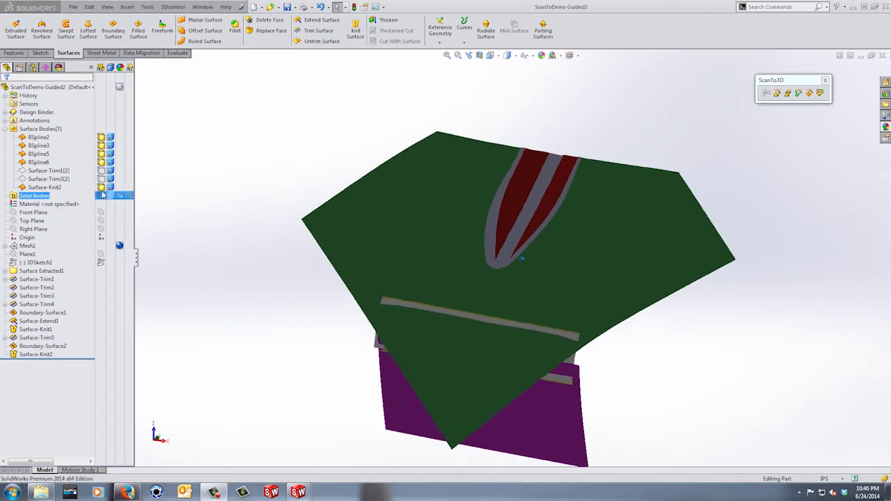
left_click(61, 172)
left_click(62, 179)
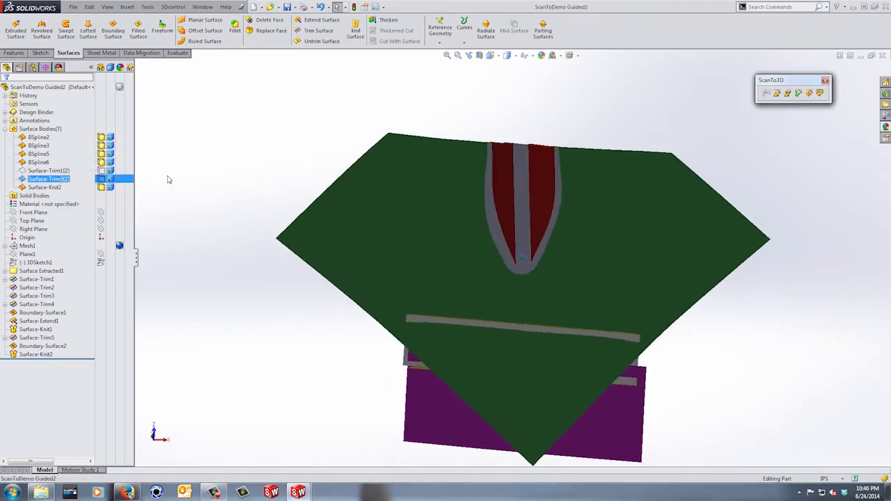
left_click(38, 171, "ctrl")
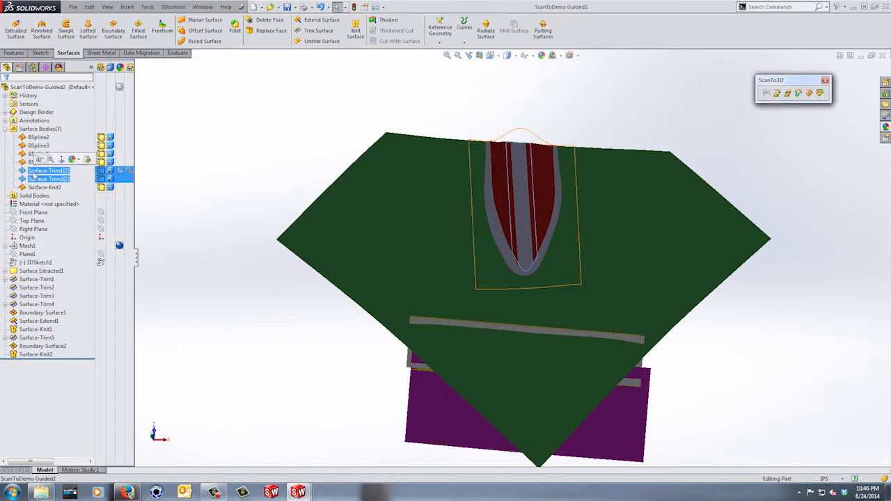
right_click(35, 175)
left_click(64, 215)
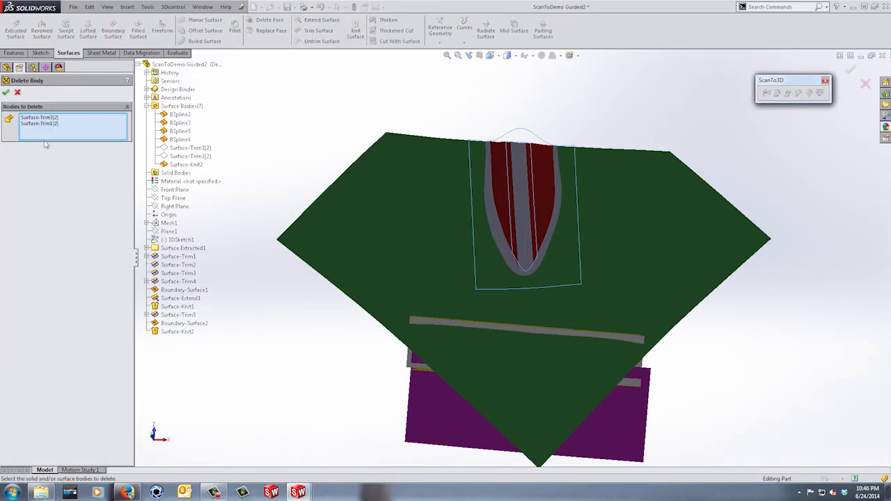
left_click(7, 93)
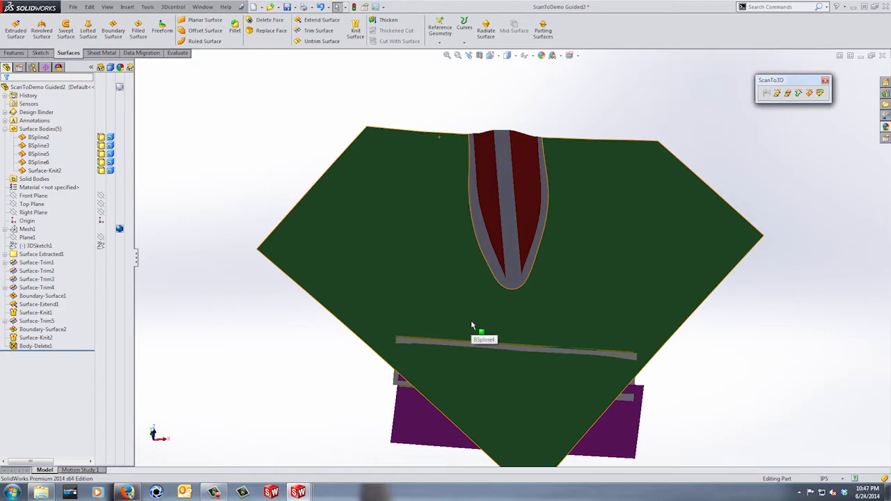
Show 3DSketch1 and orient the model normal to the Top Plane, seen from below
left_click(36, 245)
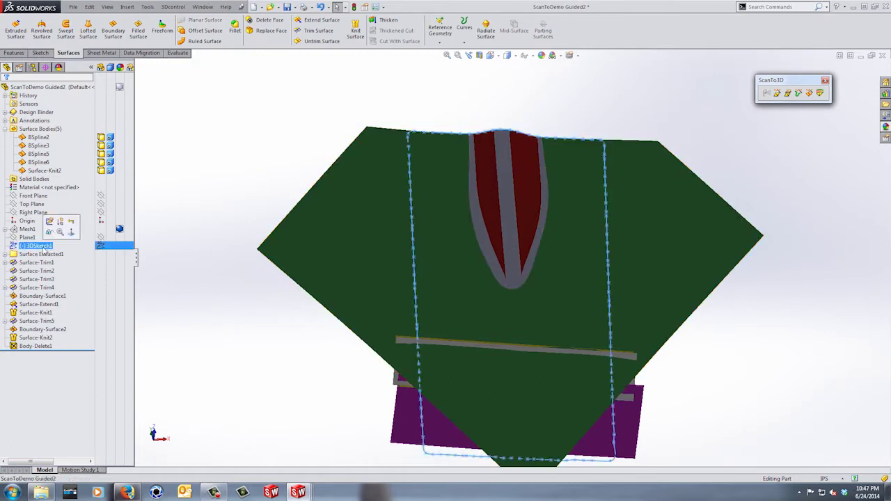
left_click(49, 232)
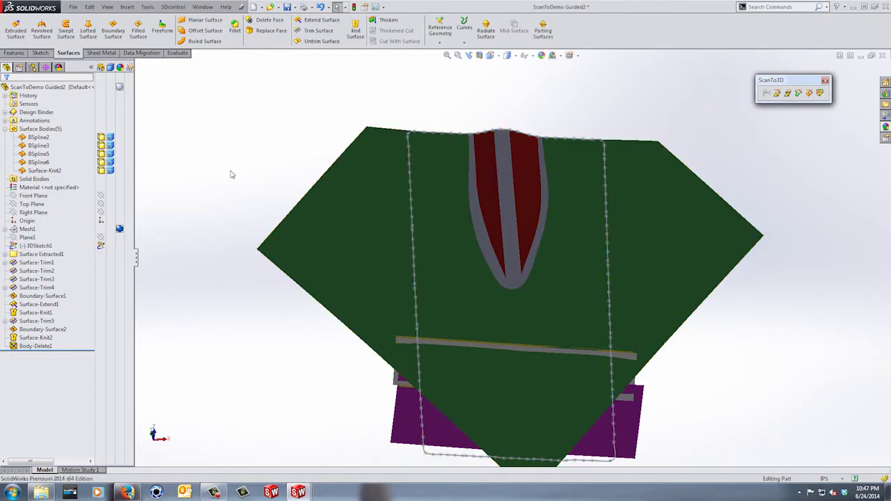
left_click(32, 205)
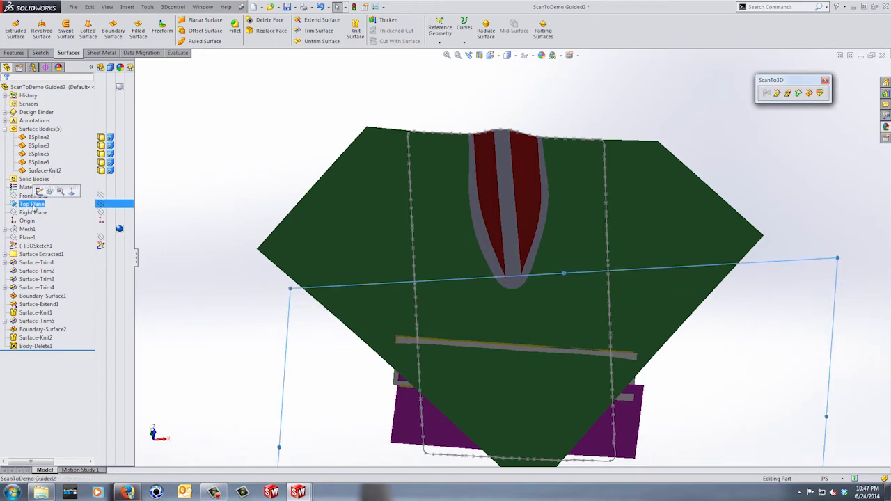
left_click(75, 193)
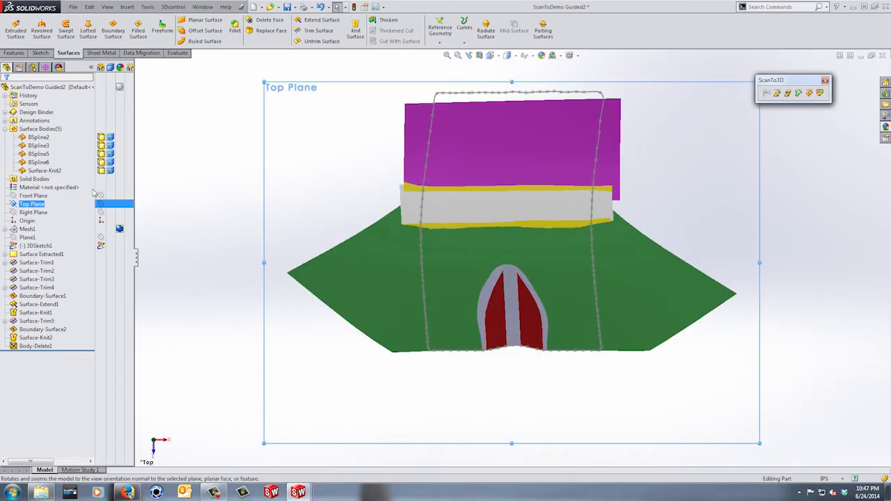
key("ctrl+8")
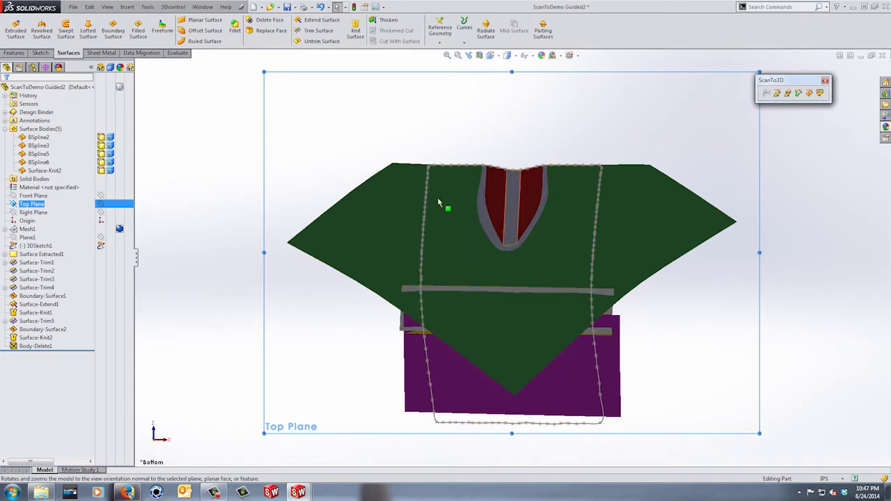
Start a sketch on the Top Plane and convert the 3DSketch1 outline into it
left_click(31, 204)
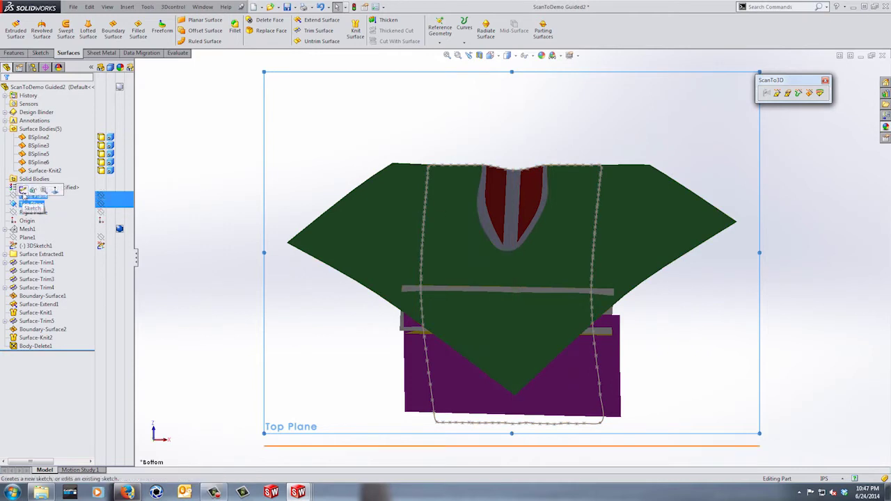
left_click(22, 191)
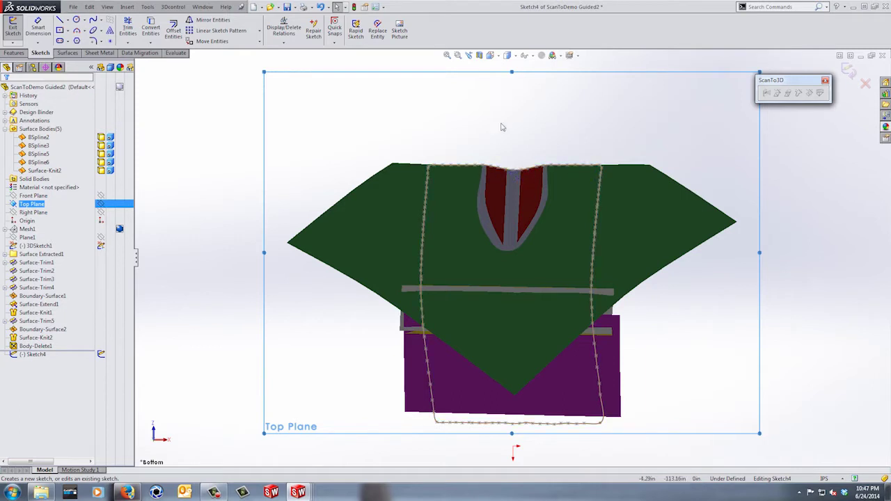
left_click(18, 248)
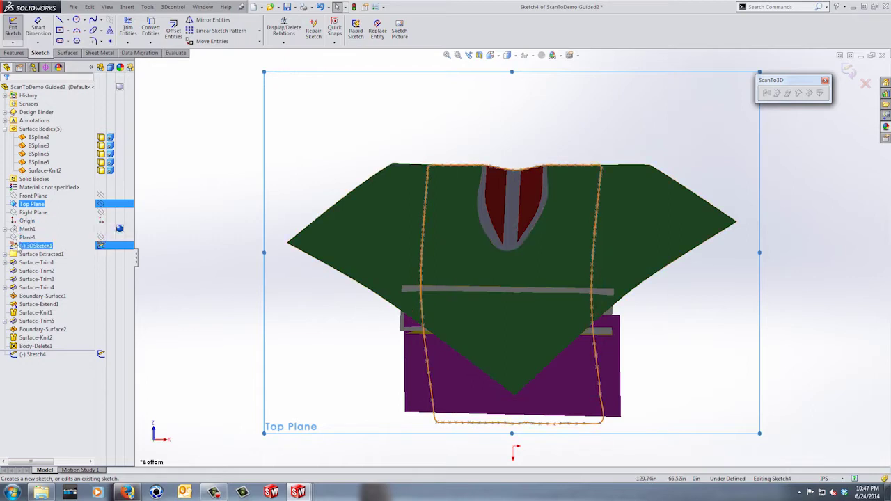
left_click(154, 33)
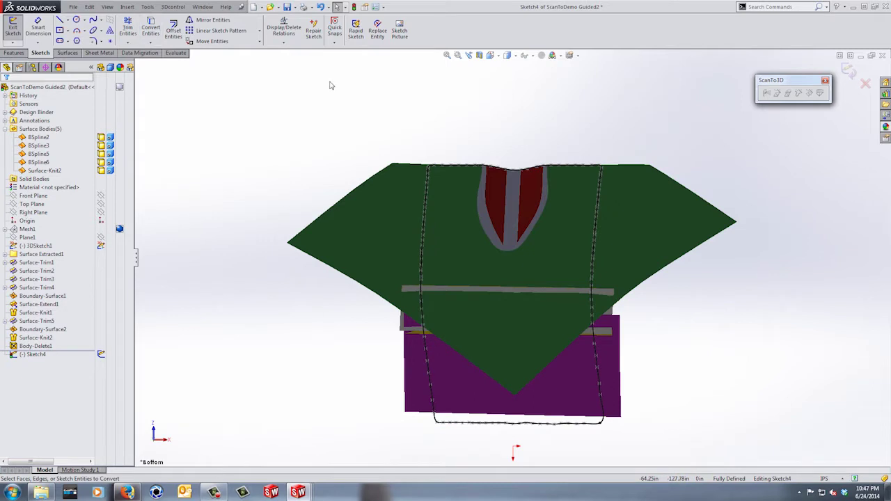
Sketch a line about 9.51 in long from the outline's right side up past the green surface's upper edge
scroll(551, 187, "down", 10)
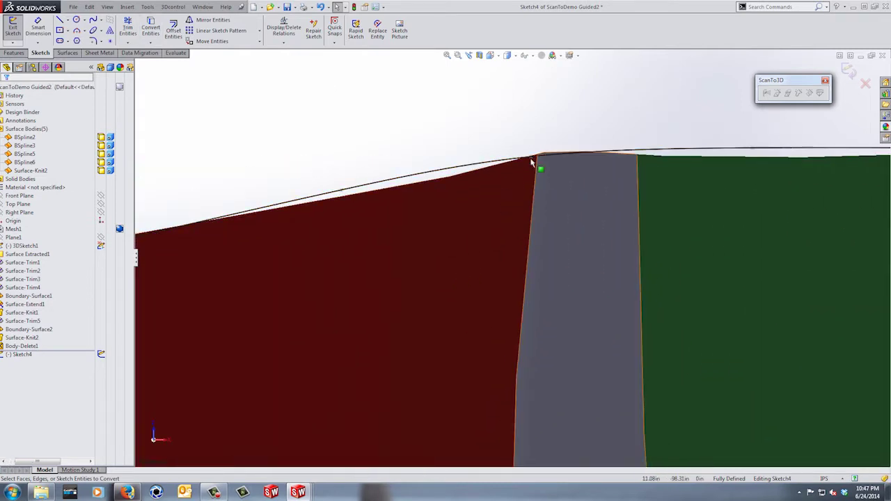
scroll(532, 185, "up", 9)
middle_click_drag(557, 207, 566, 219)
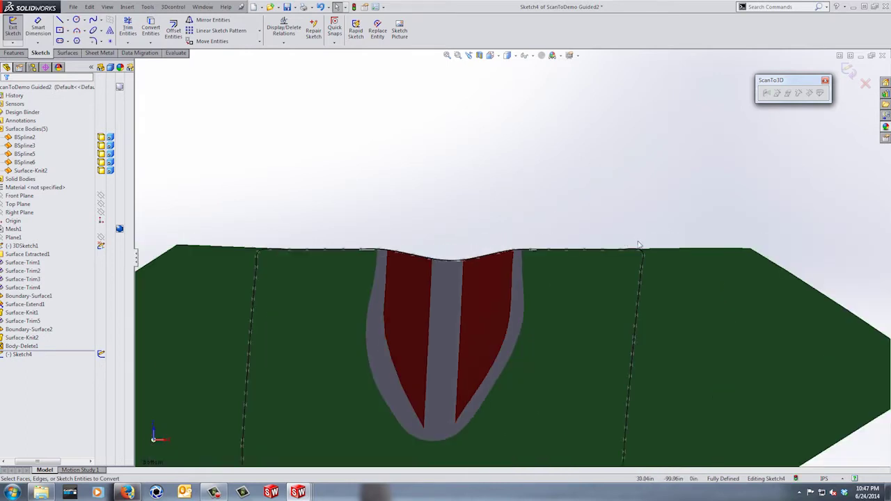
scroll(641, 271, "down", 2)
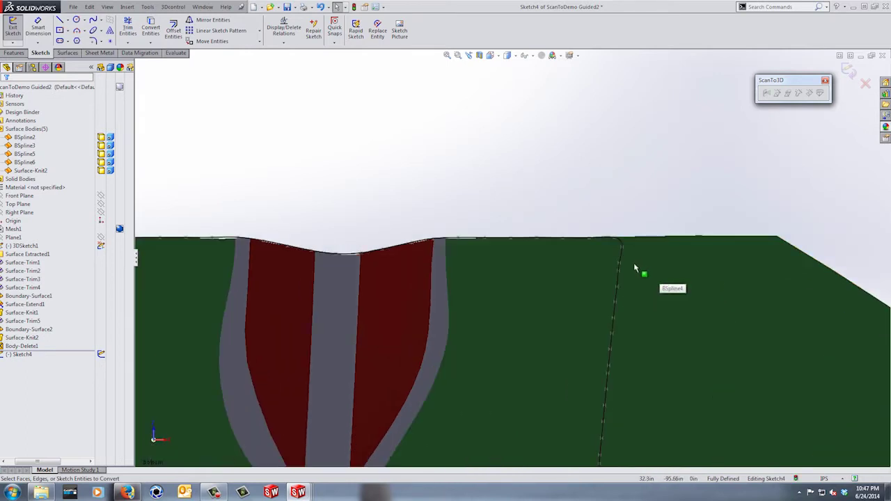
key("l")
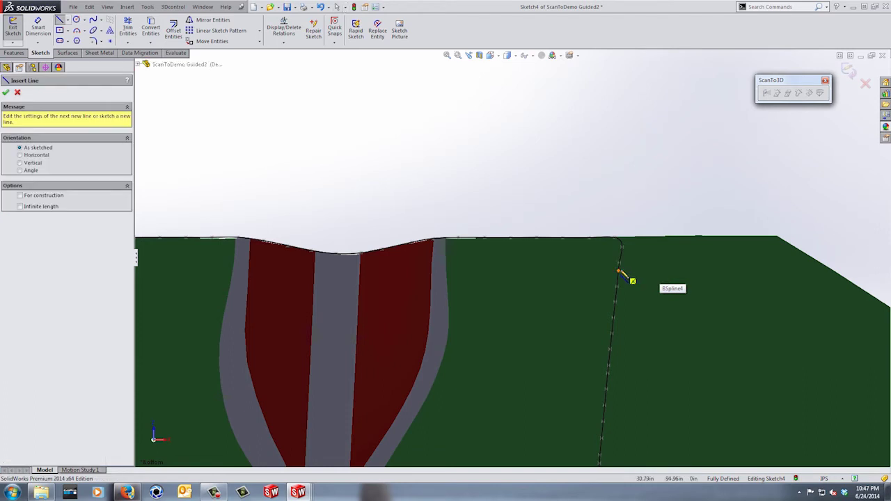
left_click(619, 271)
left_click(623, 183)
key("Escape")
Trim away the converted outline's bulging segment beside the new line at the upper right corner
left_click(622, 236)
scroll(622, 278, "down", 5)
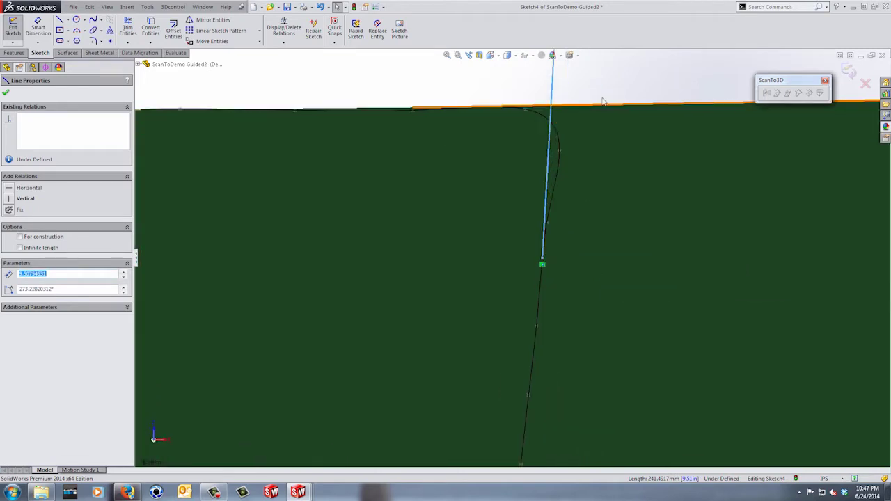
left_click(602, 96)
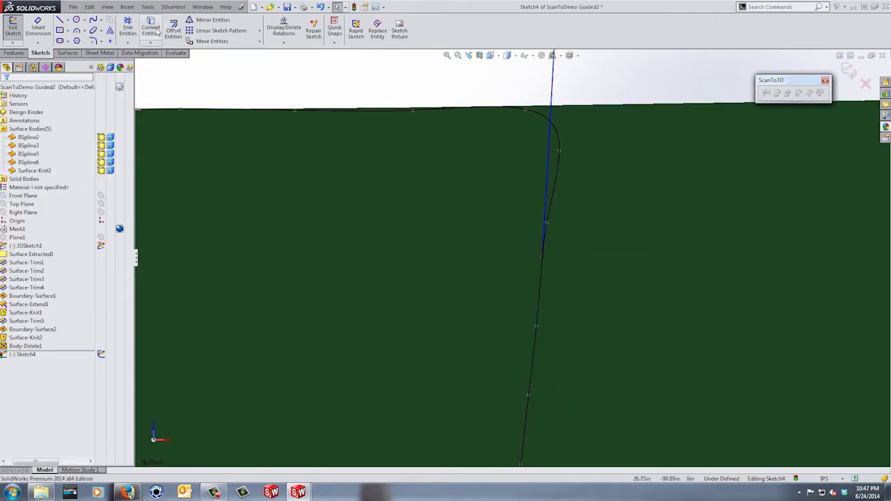
left_click(128, 27)
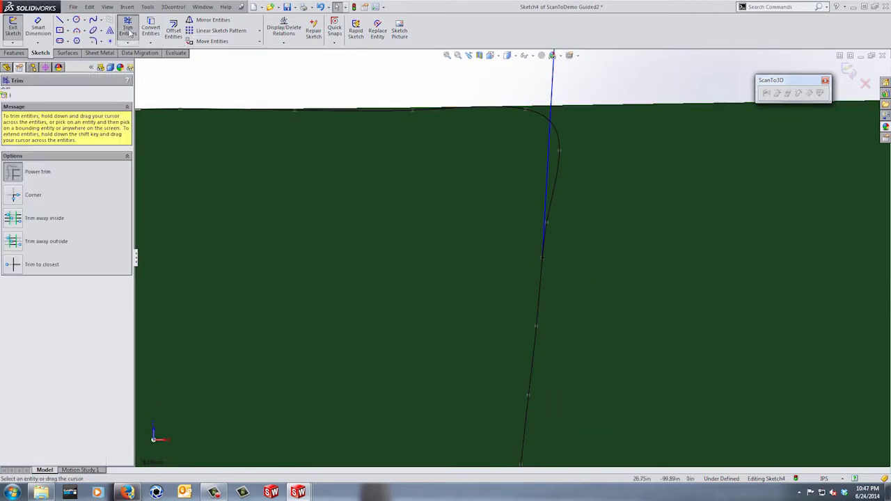
key("Escape")
Make the right-hand line tangent to the converted outline curve below it
left_click(547, 197)
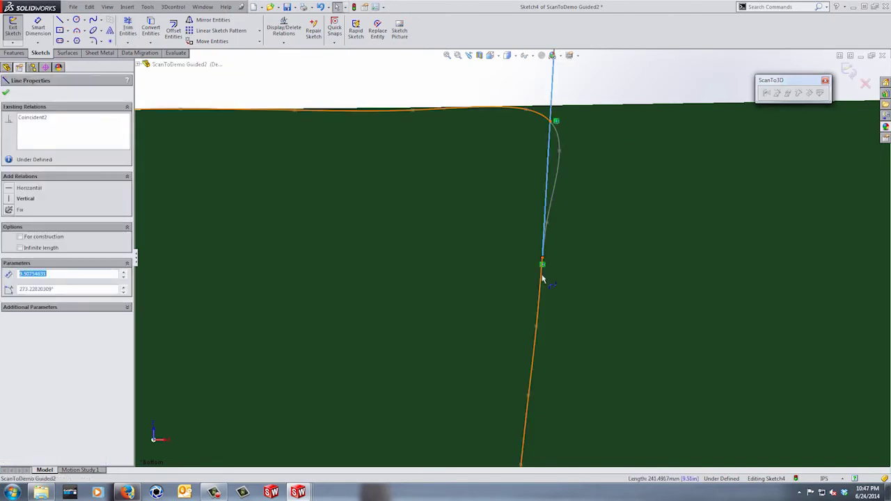
left_click(541, 274, "ctrl")
left_click(577, 236)
left_click(634, 88)
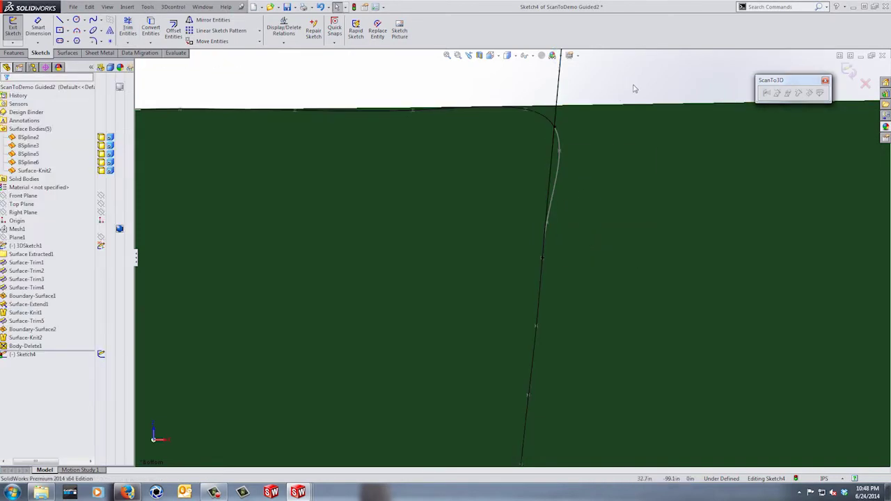
Sketch a second line from the outline's left side up past the green surface's upper edge
scroll(572, 243, "up", 4)
middle_click_drag(570, 240, 341, 259)
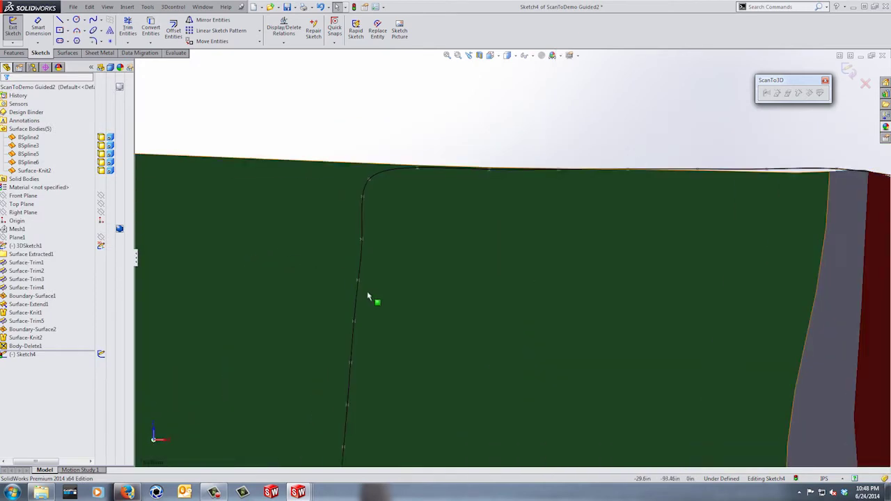
key("l")
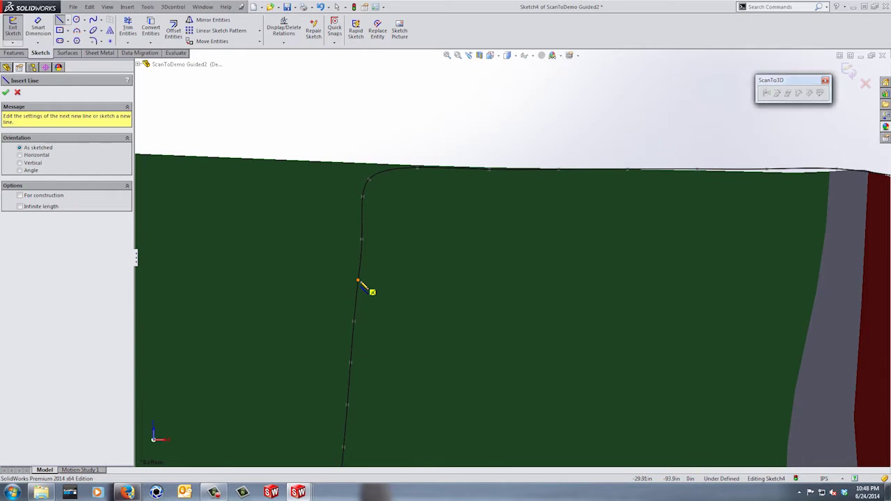
left_click(358, 281)
left_click(322, 128)
key("Escape")
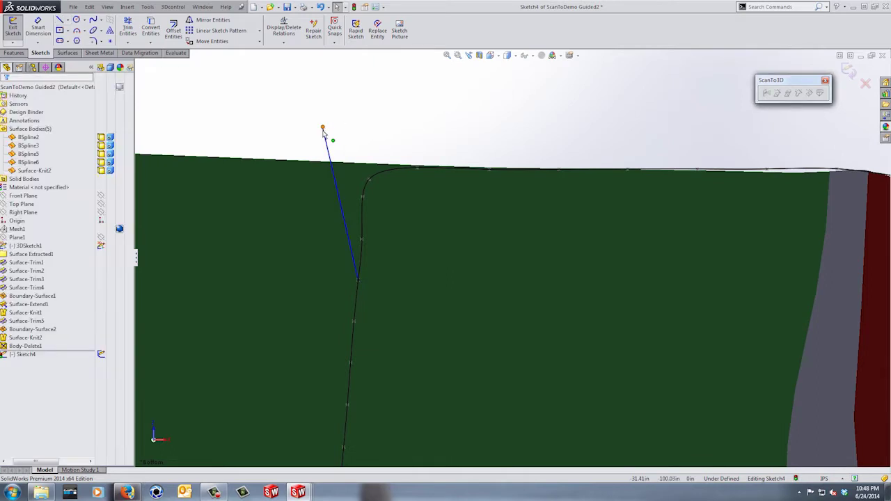
Trim away the converted outline's remaining upper segment between the two lines
key("t")
left_click_drag(396, 205, 371, 158)
key("Escape")
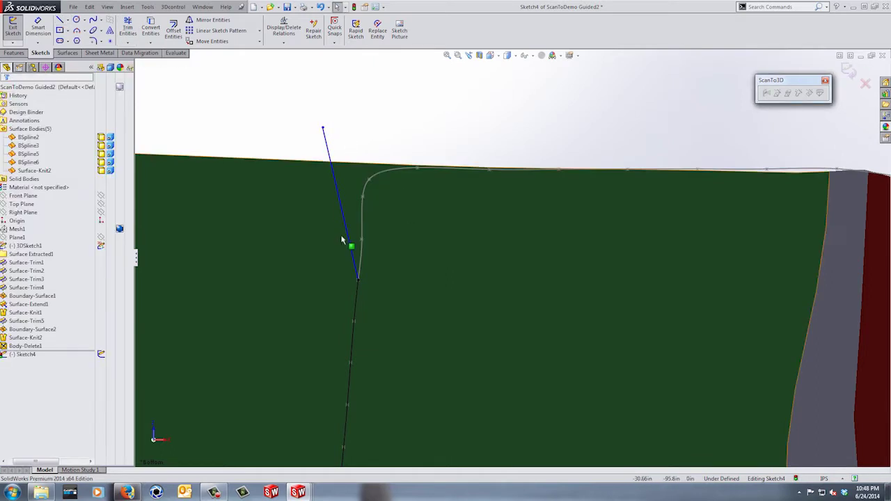
Make the left-hand line tangent to the converted outline curve below it
left_click(347, 241)
left_click(356, 300, "ctrl")
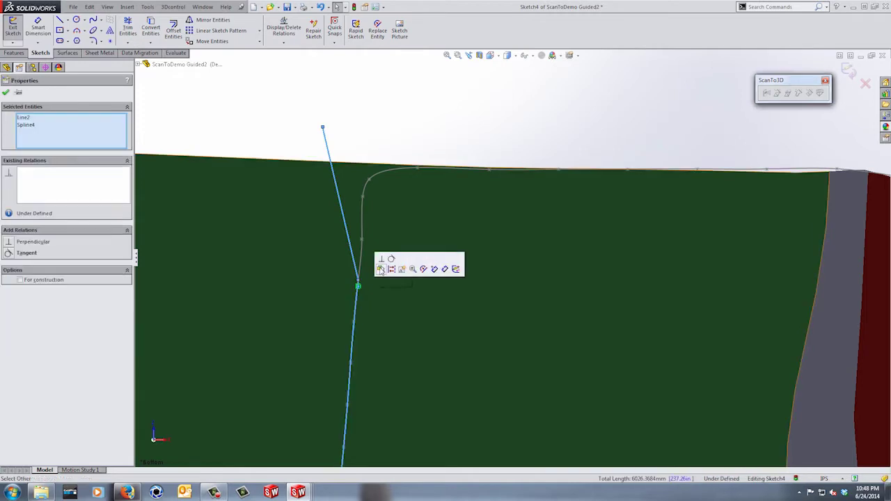
left_click(428, 141)
Lengthen the left tangent line by moving its free endpoint further beyond the surface edge, and finish the sketch
scroll(476, 201, "up", 9)
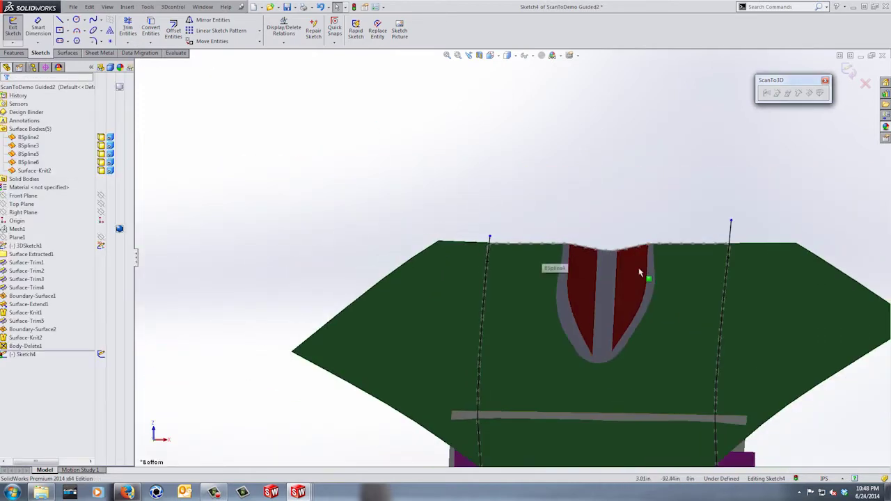
scroll(711, 252, "down", 5)
scroll(738, 233, "down", 5)
scroll(670, 268, "down", 4)
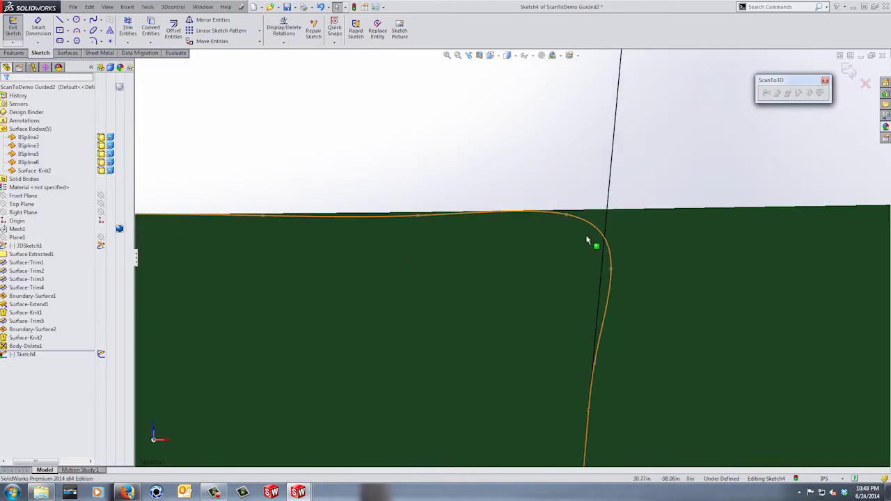
scroll(644, 273, "up", 5)
scroll(571, 303, "up", 4)
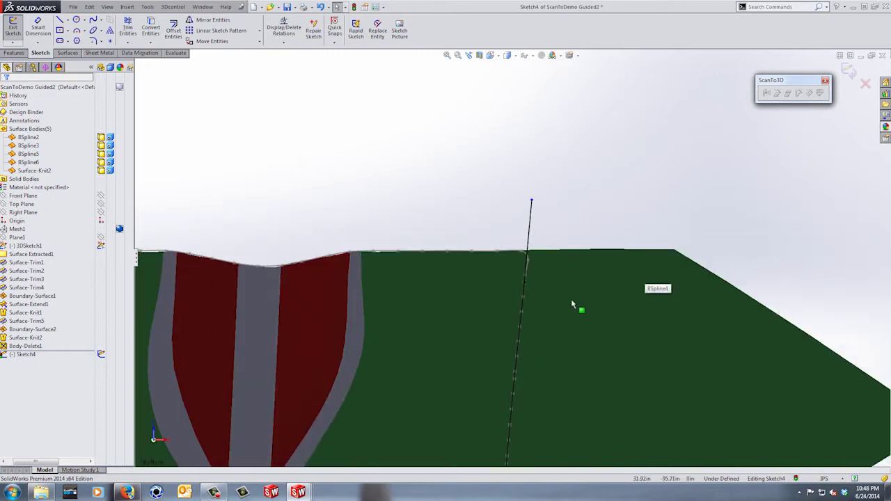
scroll(571, 303, "up", 4)
scroll(568, 300, "up", 3)
left_click_drag(370, 250, 372, 234)
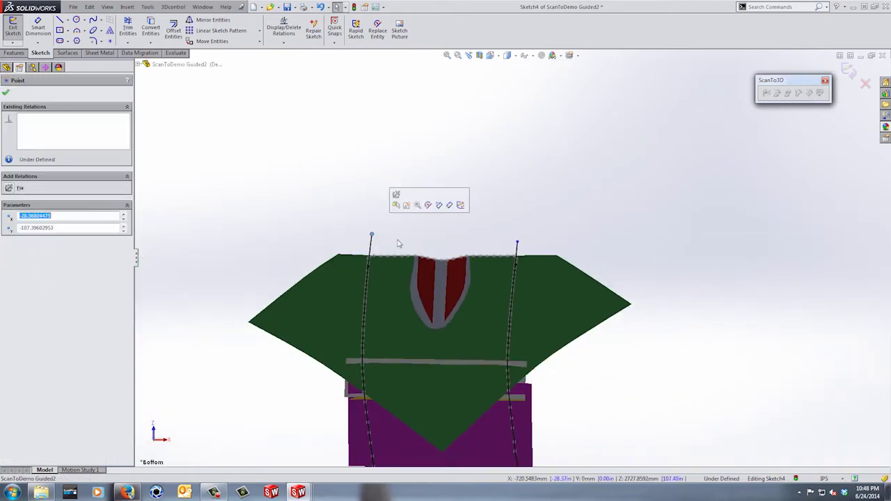
left_click(399, 241)
scroll(459, 273, "up", 5)
scroll(474, 318, "down", 3)
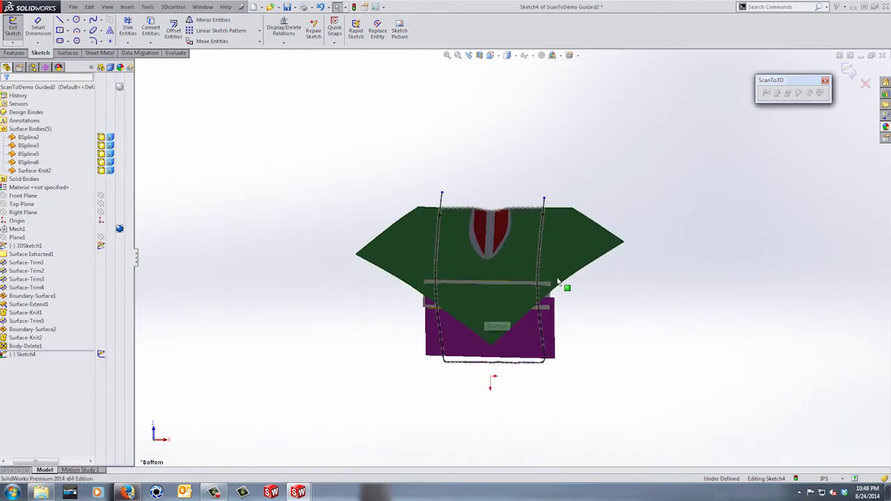
left_click(849, 78)
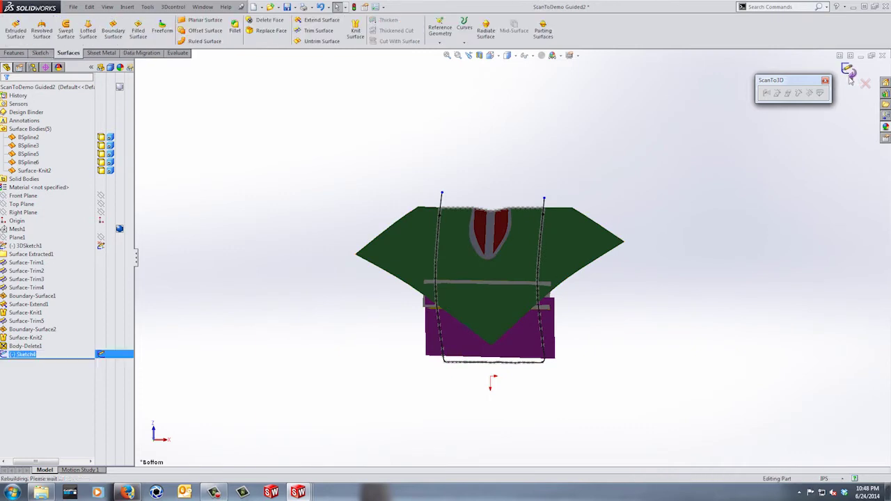
Hide the scanned 3D curve sketch so only the new outline sketch overlays the surfaces
left_click(7, 246, "ctrl")
left_click(9, 246)
left_click(14, 230)
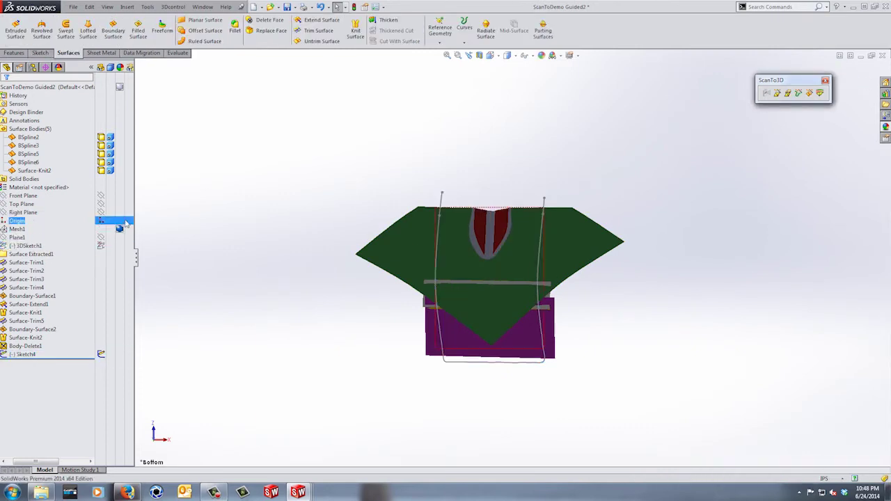
scroll(356, 310, "up", 3)
Start a surface trim using the outline sketch as trim tool, marking the green surface's two outer side regions for removal
left_click(15, 356)
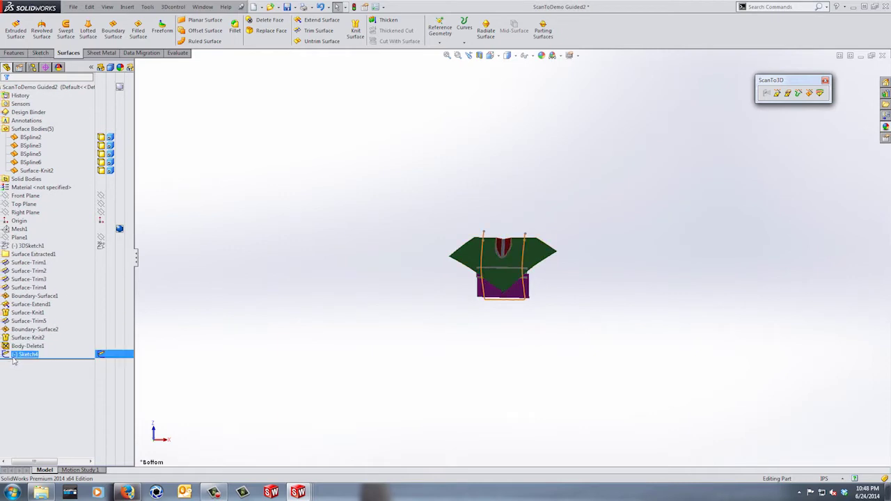
scroll(537, 288, "down", 2)
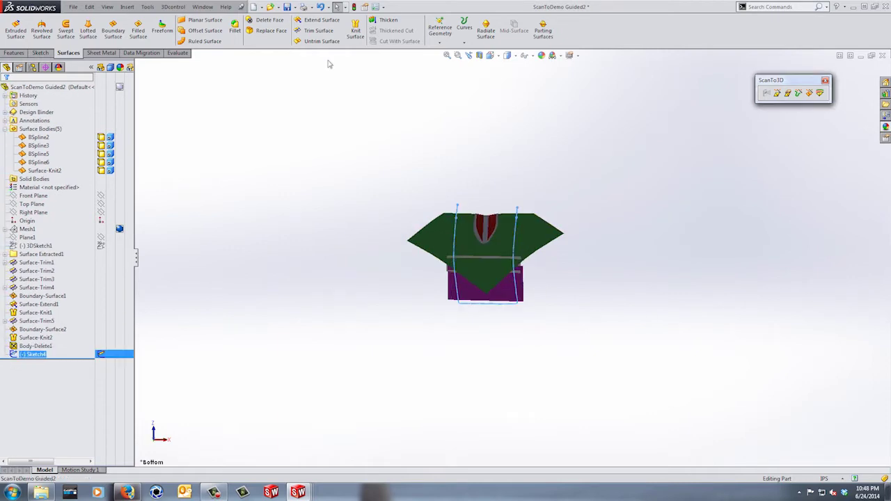
left_click(317, 32)
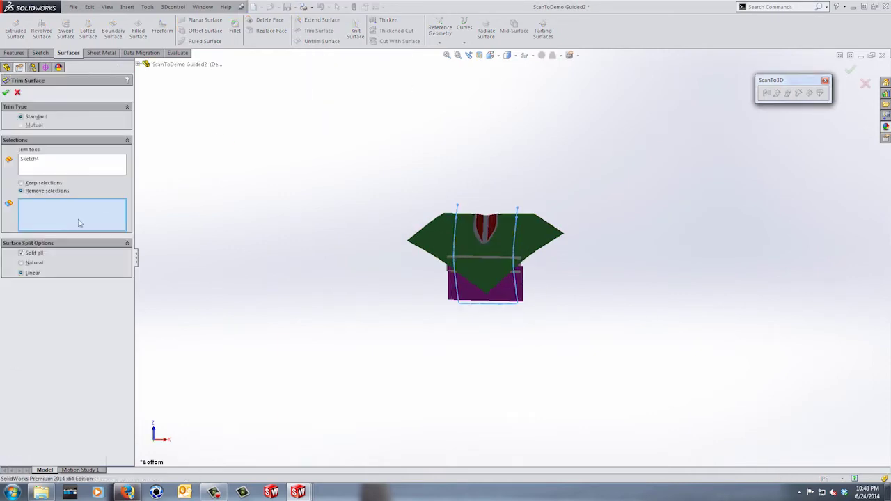
scroll(509, 258, "down", 3)
left_click(550, 220)
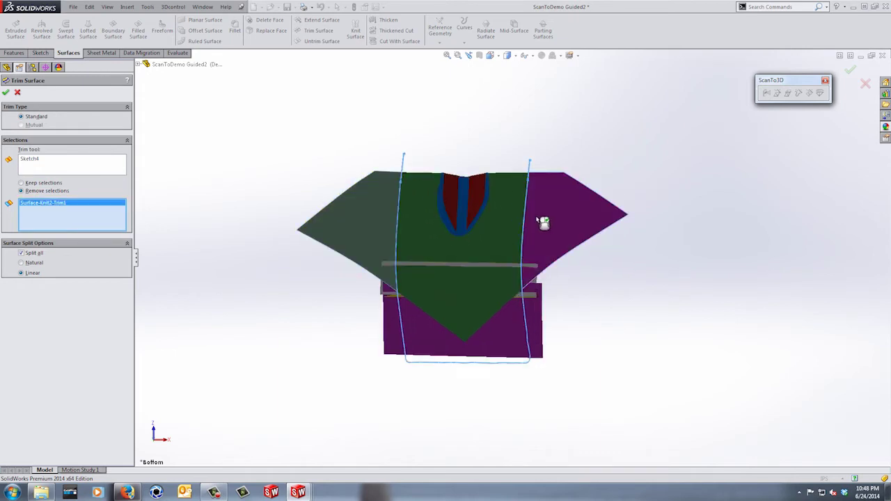
left_click(376, 221)
Mark the purple surface's two side overhangs and the grey strip's left overhang for removal in the trim
scroll(339, 294, "down", 5)
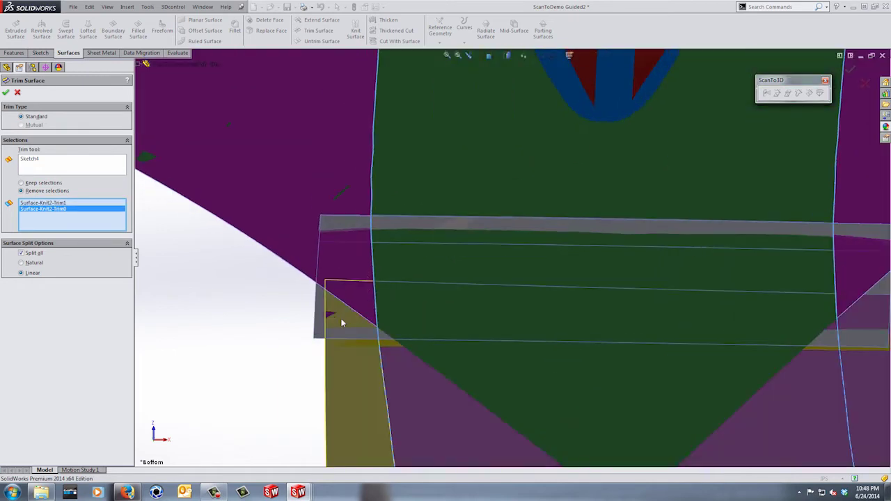
left_click(325, 337)
scroll(326, 337, "up", 5)
left_click(407, 366)
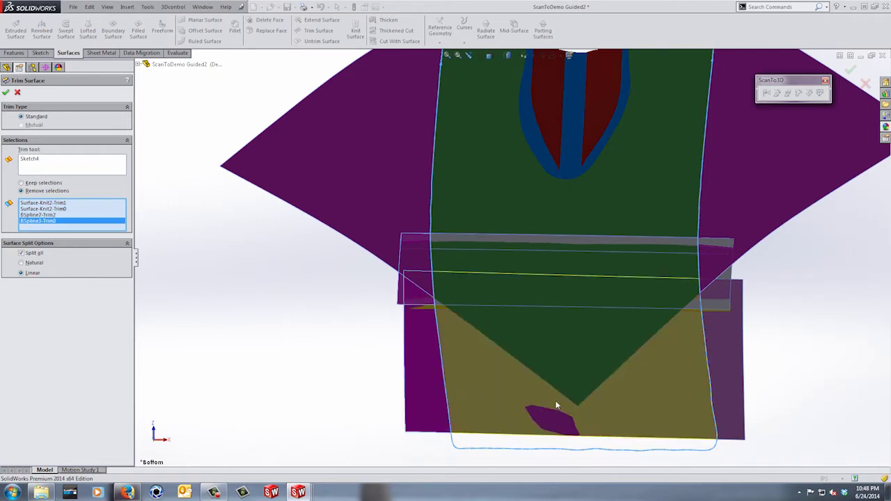
left_click(740, 287)
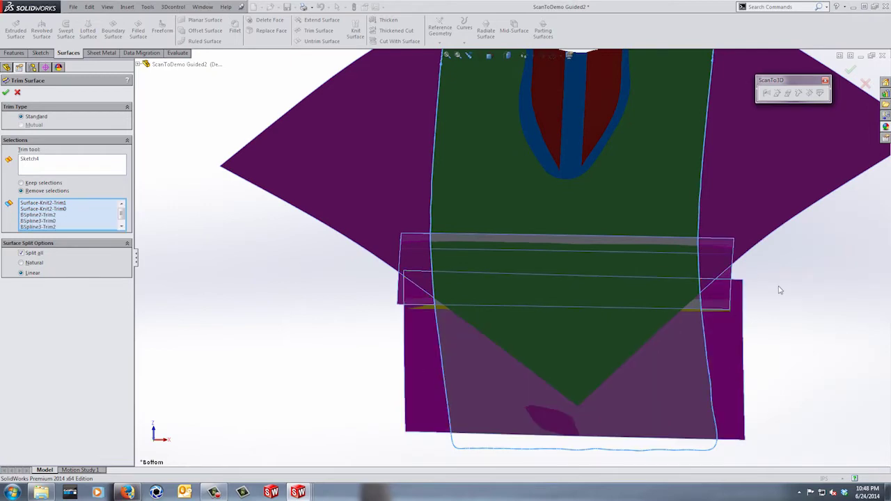
Mark the remaining overhanging ends of the grey and yellow strips outside the outline for removal, and complete the surface trim
middle_click_drag(777, 289, 773, 294)
scroll(773, 294, "down", 8)
left_click(533, 340)
scroll(619, 327, "up", 4)
middle_click_drag(622, 316, 578, 197)
left_click(558, 177)
scroll(559, 188, "up", 3)
scroll(774, 215, "down", 6)
left_click(702, 236)
scroll(696, 299, "up", 3)
left_click(605, 368)
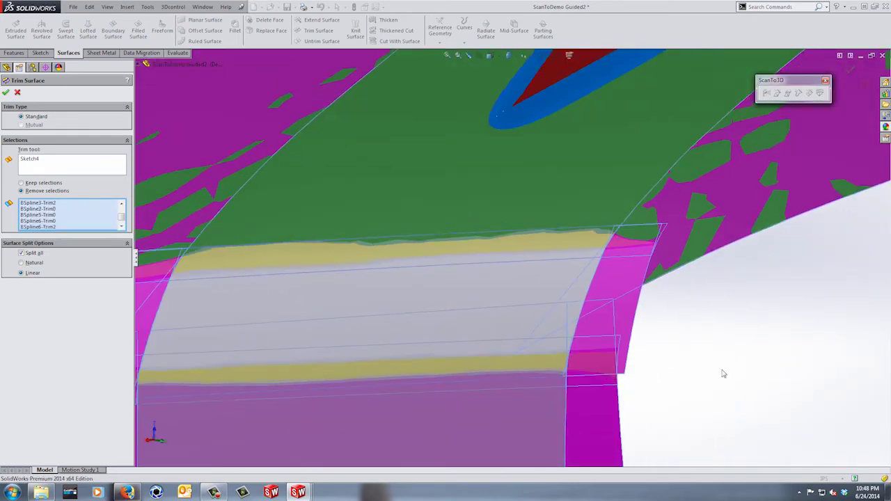
scroll(722, 371, "up", 3)
left_click(854, 71)
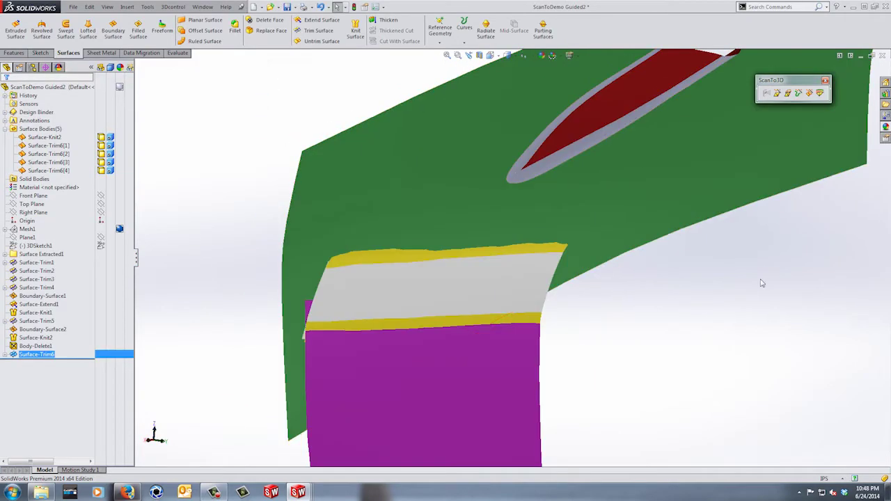
Edit the last surface trim to re-pick the green surface's two outer side regions for removal
scroll(761, 290, "up", 5)
middle_click_drag(760, 290, 644, 240)
scroll(483, 287, "down", 5)
scroll(756, 267, "up", 3)
left_click(36, 355)
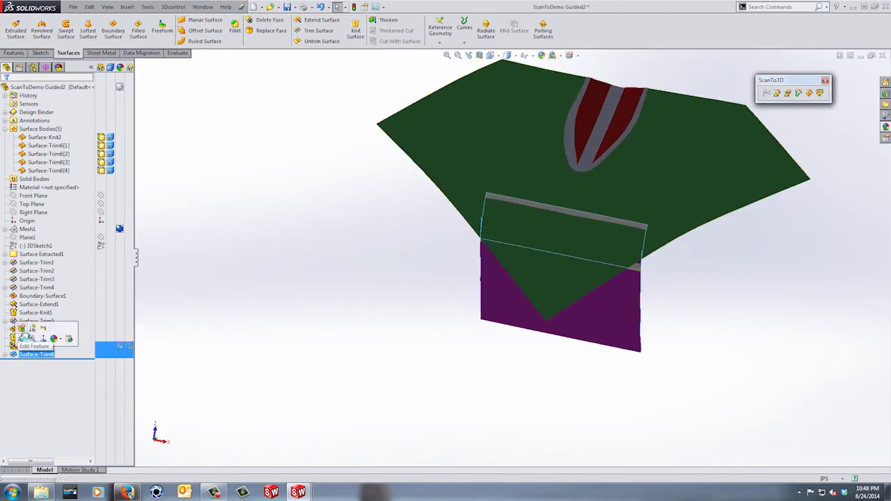
left_click(21, 328)
scroll(343, 332, "up", 3)
left_click(618, 208)
left_click(485, 188)
left_click(850, 69)
middle_click_drag(805, 173, 373, 314)
left_click(374, 314)
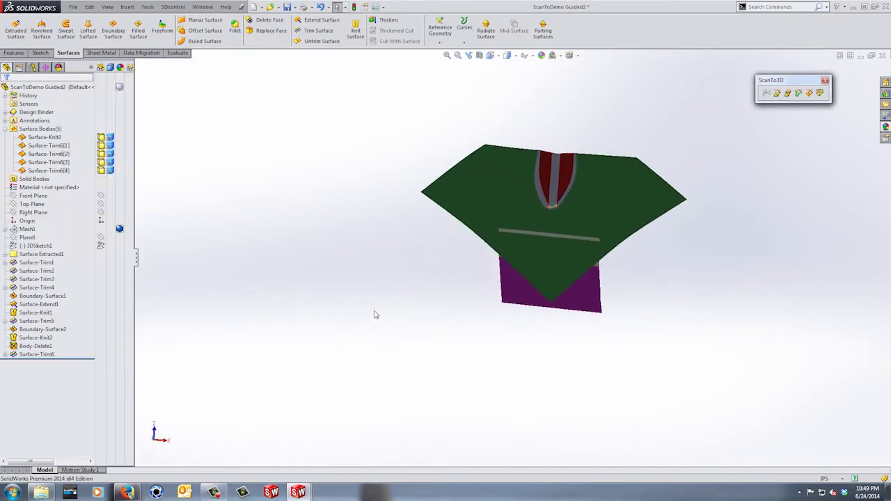
Try to trim off the green surface's two side regions with a separate surface trim that reuses the outline sketch
left_click(5, 354)
left_click(38, 363)
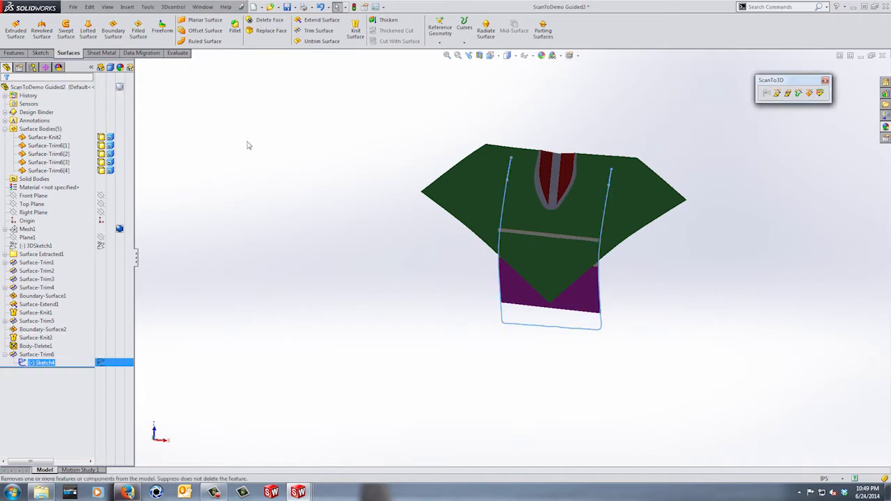
key("ctrl+5")
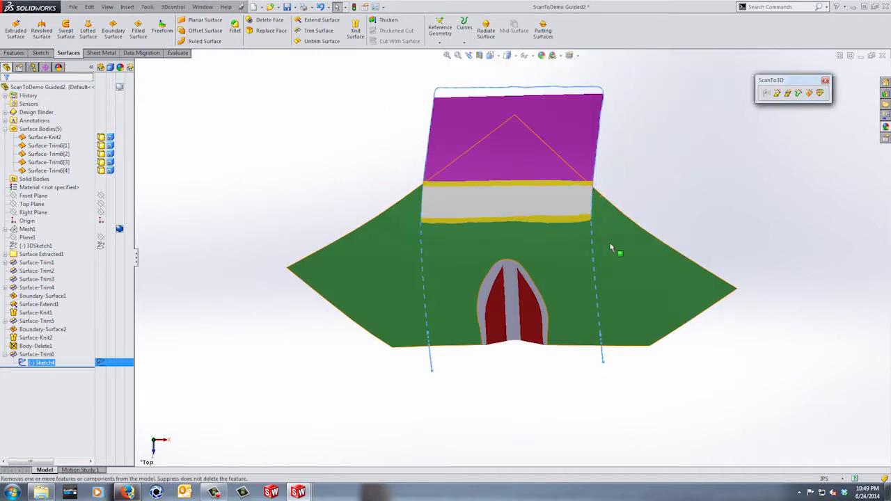
left_click(318, 30)
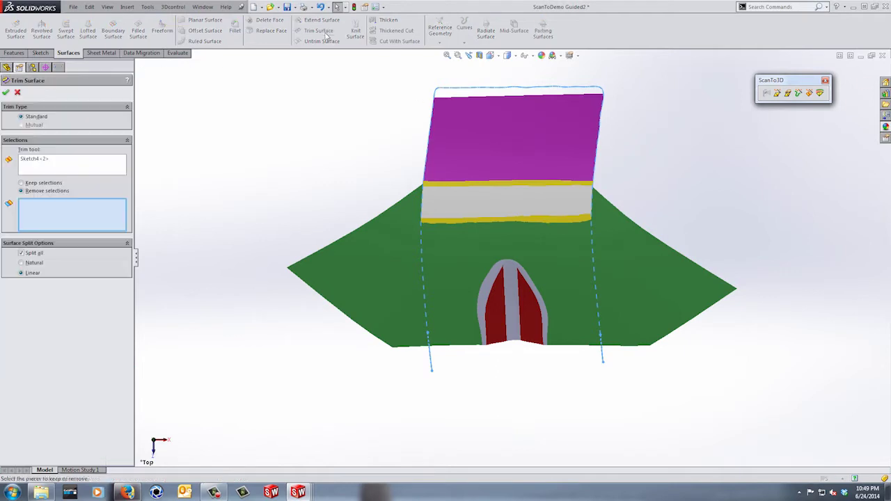
left_click(660, 292)
left_click(395, 277)
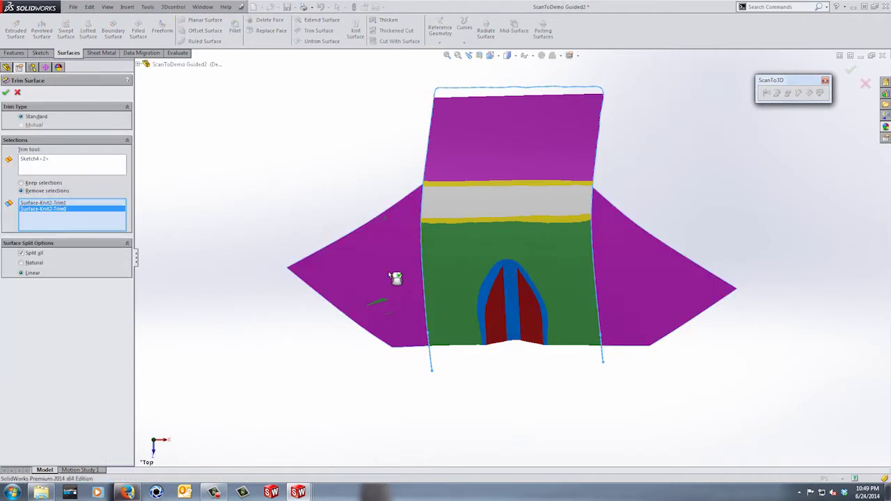
left_click(851, 70)
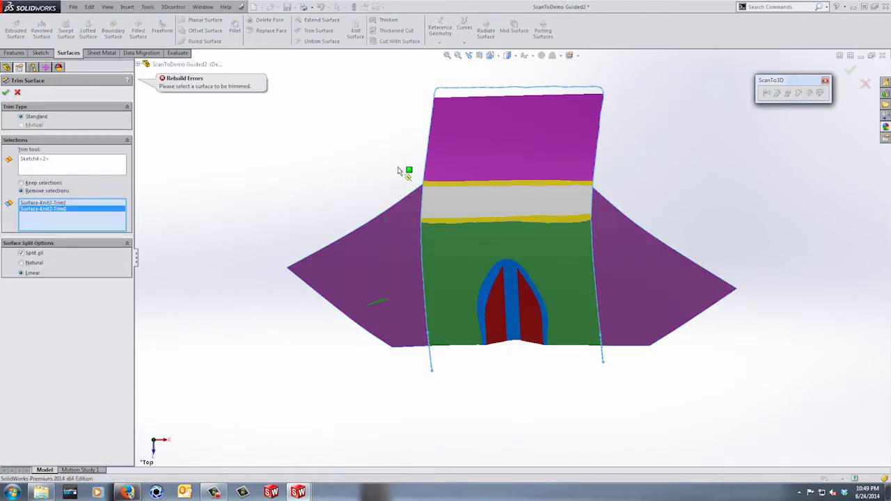
left_click(260, 180)
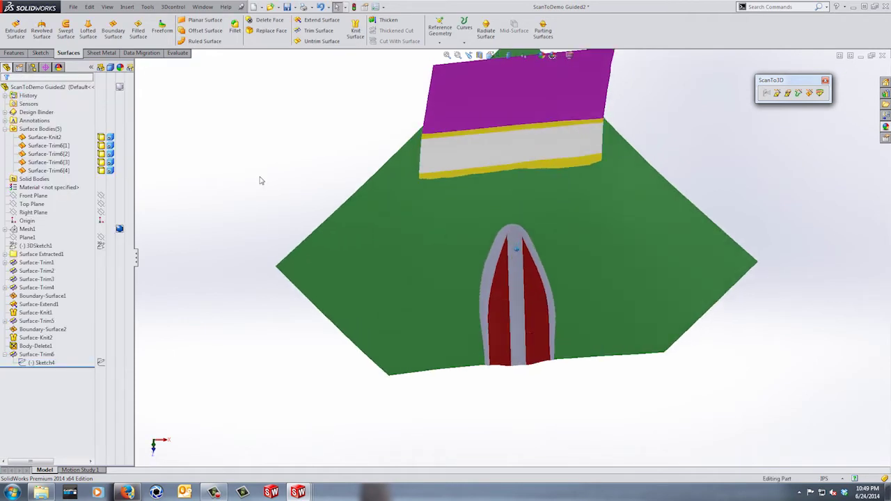
scroll(450, 235, "up", 4)
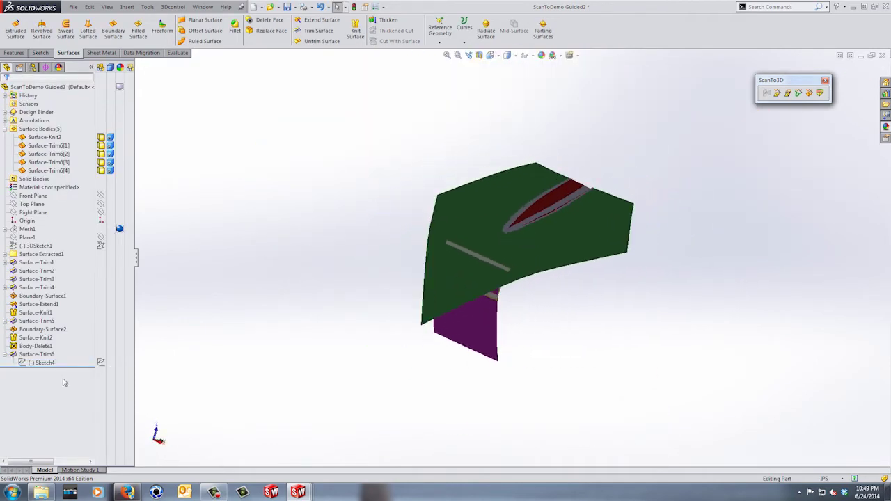
left_click(40, 362)
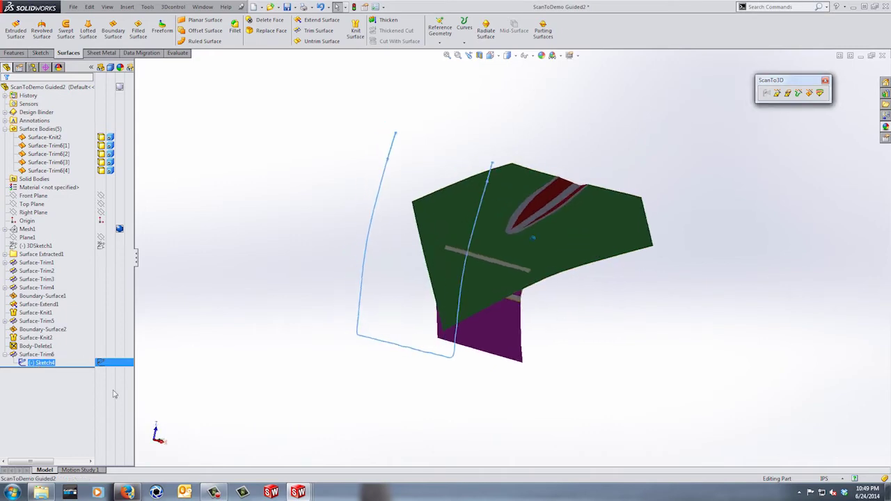
left_click(5, 355)
middle_click_drag(529, 259, 501, 270)
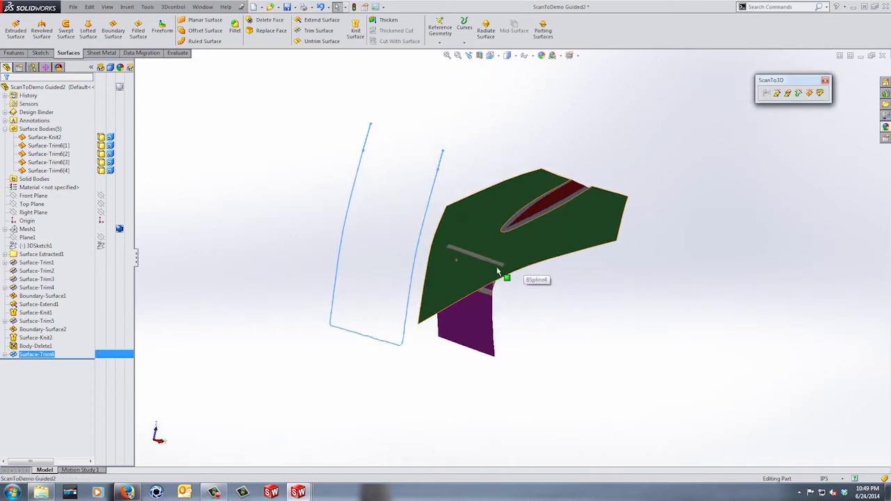
left_click(514, 282)
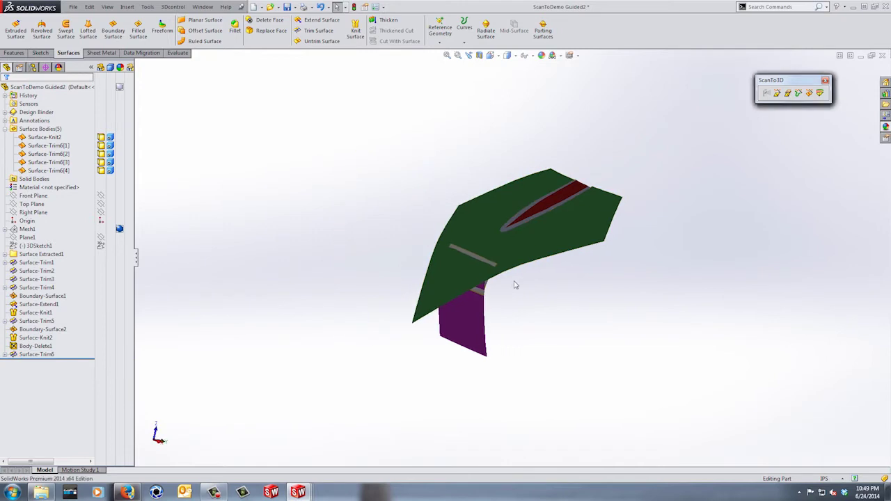
Hide the grey strip surface body that pokes through the green surface, exposing the yellow strip's intersection
scroll(508, 276, "down", 5)
middle_click_drag(456, 255, 534, 290)
scroll(563, 295, "down", 5)
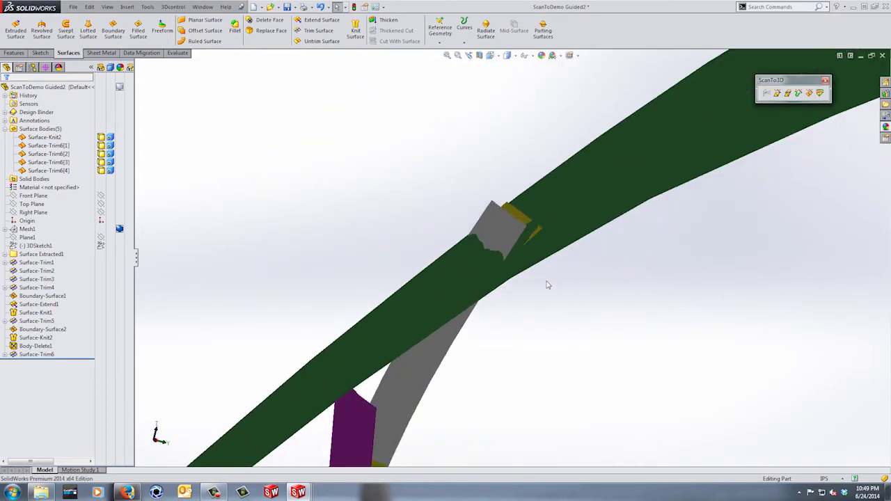
left_click(506, 212)
left_click(534, 186)
scroll(567, 310, "up", 3)
middle_click_drag(566, 310, 503, 263)
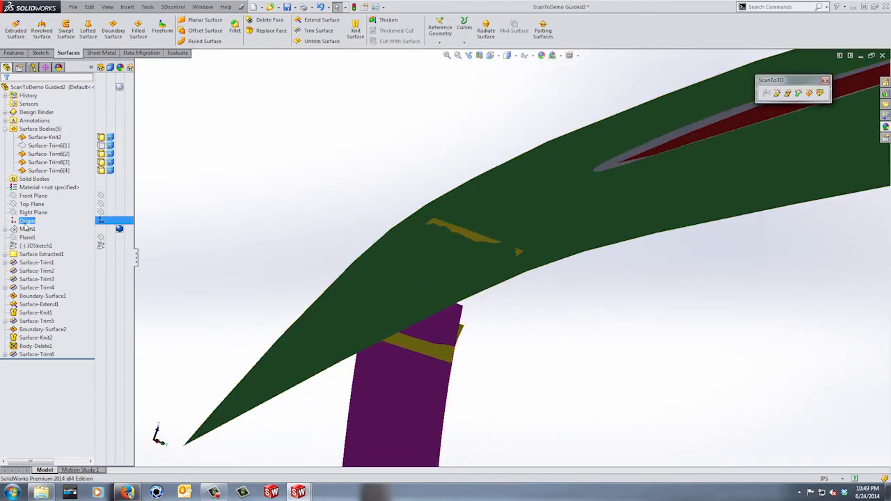
Sketch a slanted line about 131 in long on the Front Plane, following the yellow strip across the whole green surface
left_click(26, 184)
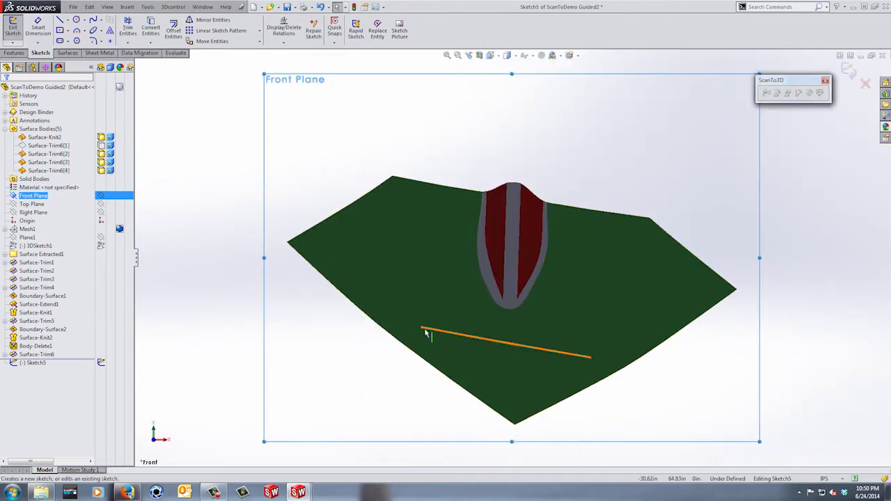
key("l")
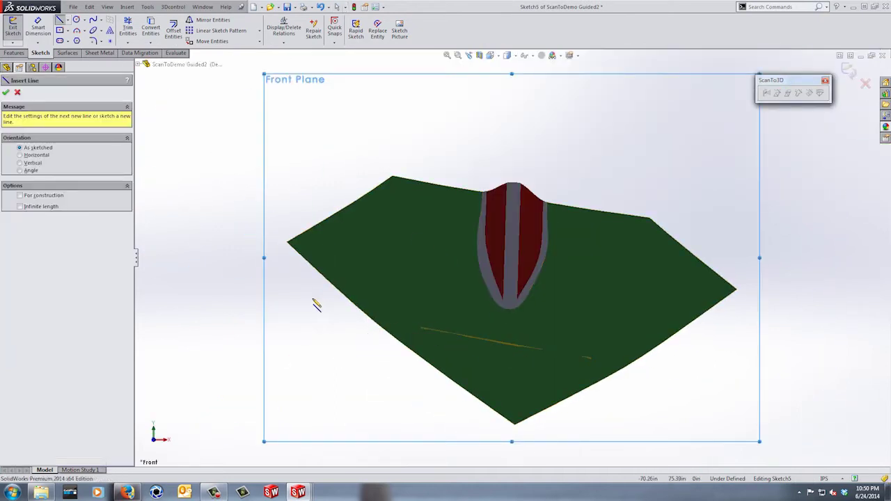
left_click(312, 299)
left_click(680, 367)
key("Escape")
Shift the slanted line and adjust its right endpoint so it follows the yellow strip's intersection with the green surface
left_click_drag(527, 339, 526, 348)
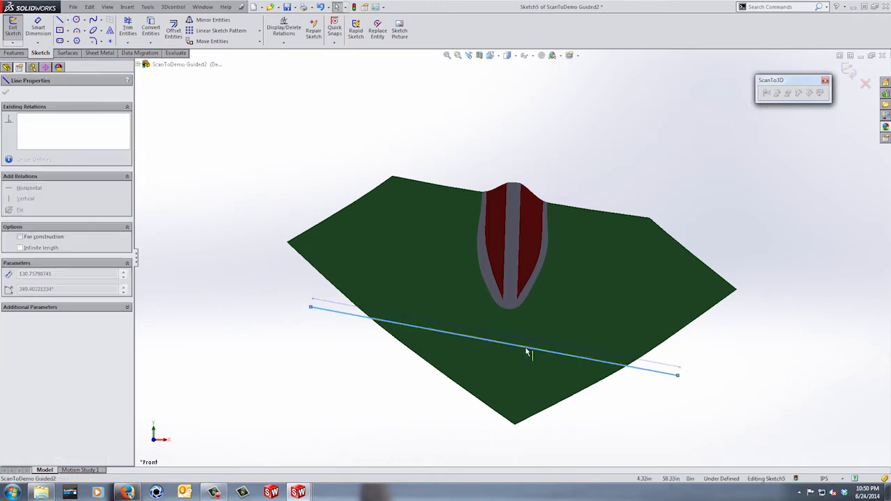
scroll(527, 354, "down", 6)
scroll(599, 350, "up", 3)
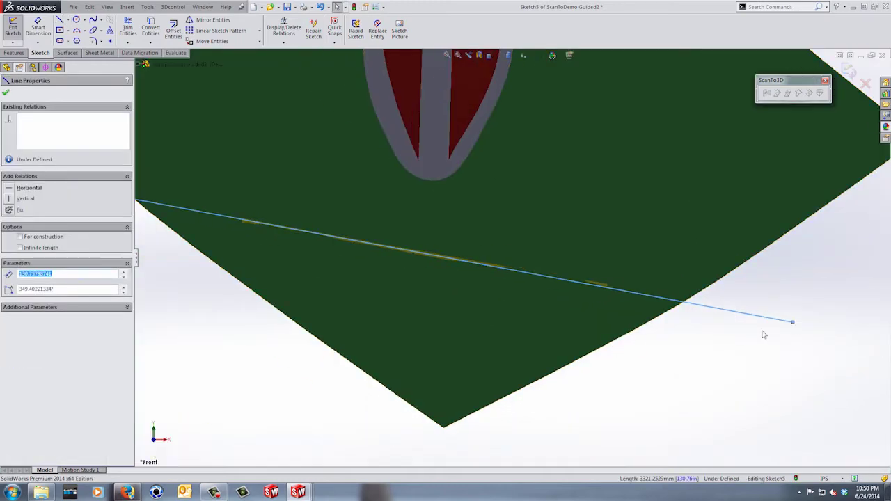
mouse_move(793, 322)
left_mouse_down()
mouse_move(798, 311)
mouse_move(794, 321)
left_mouse_up()
left_click(779, 348)
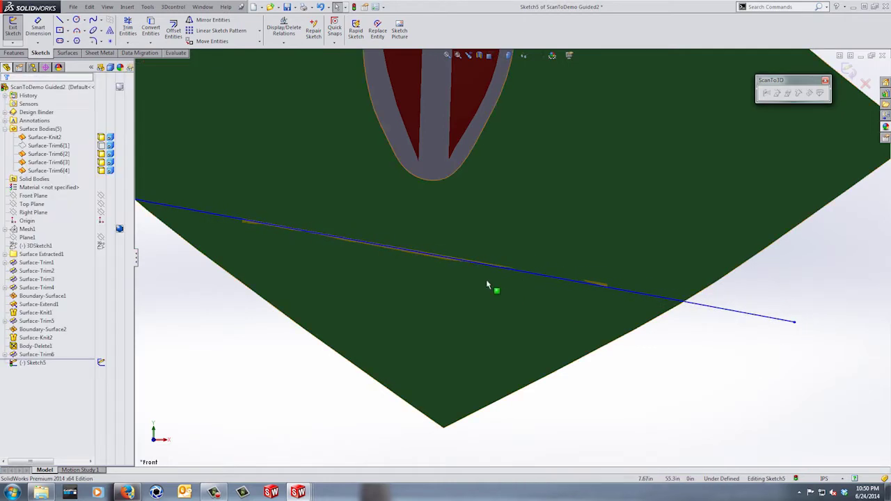
scroll(483, 282, "down", 3)
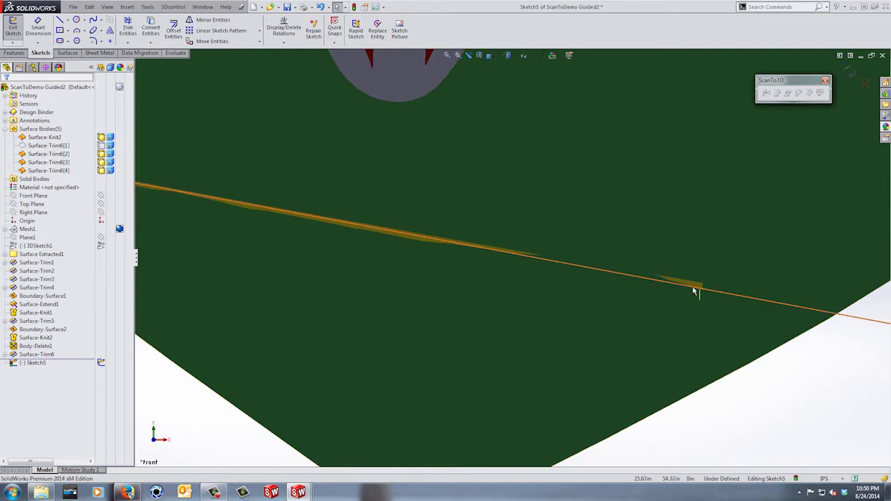
scroll(696, 294, "up", 3)
scroll(529, 282, "up", 3)
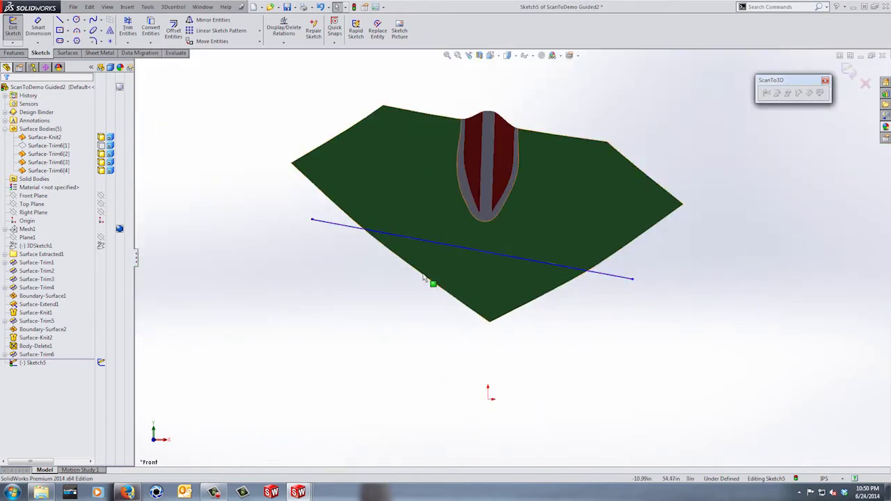
Show the scanned 3D curve sketch again as a reference for the new sketch
left_click(35, 246)
left_click(18, 248)
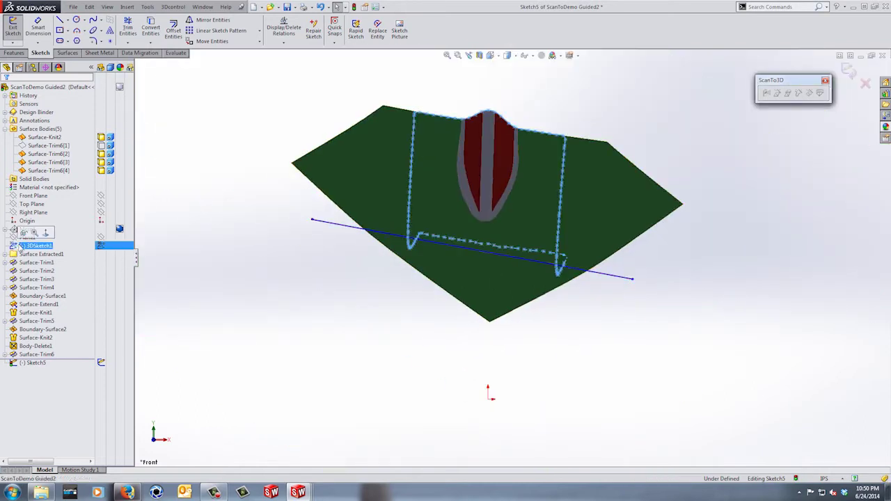
left_click(29, 235)
scroll(432, 209, "down", 2)
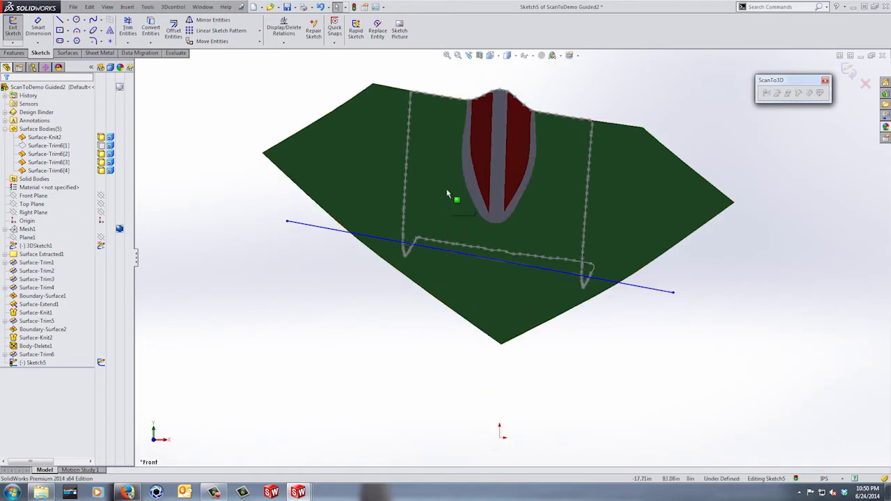
Sketch a near-vertical line along the scanned curve's left side, from above the green surface's upper edge to below the slanted line
key("l")
left_click(409, 79)
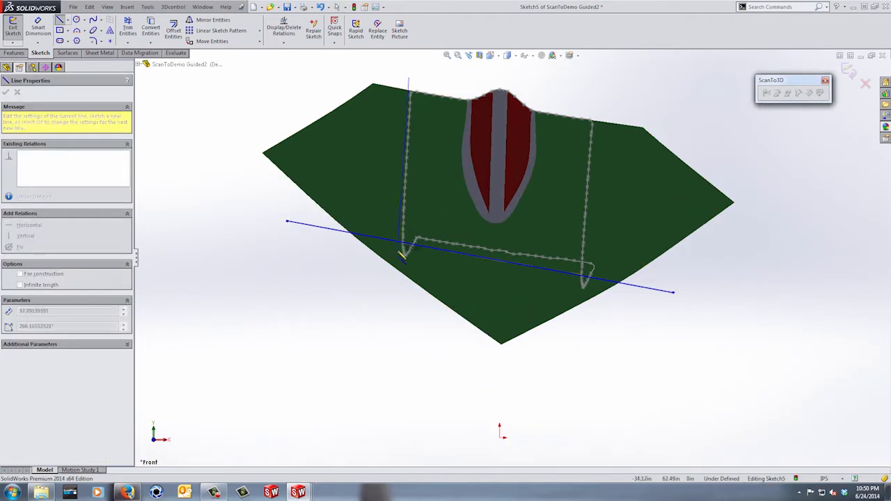
left_click(397, 255)
key("Escape")
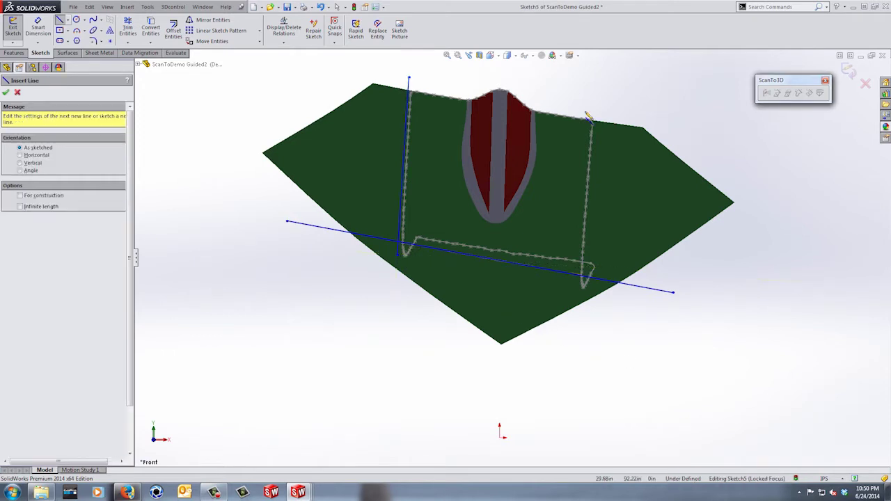
Sketch a near-vertical line about 67 in long along the scanned curve's right side, from above the green surface to below the slanted line
left_click(592, 112)
left_click(581, 310)
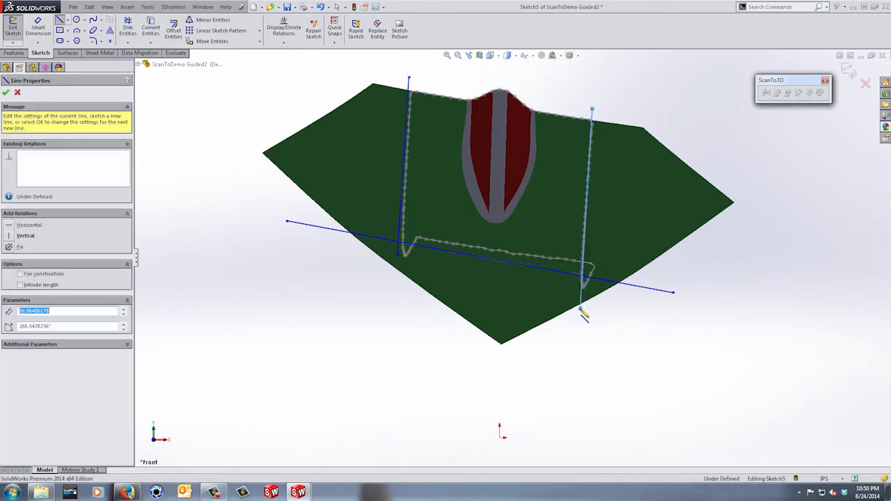
key("Escape")
scroll(416, 256, "down", 2)
Move the left line's lower endpoint further down so the line extends past the slanted line and follows the scanned curve
left_click(400, 257)
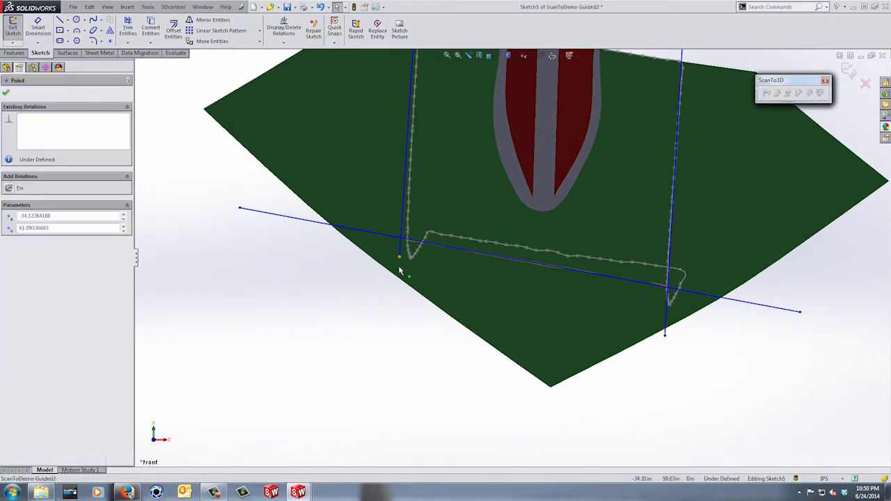
key("f")
key("Escape")
scroll(486, 204, "down", 2)
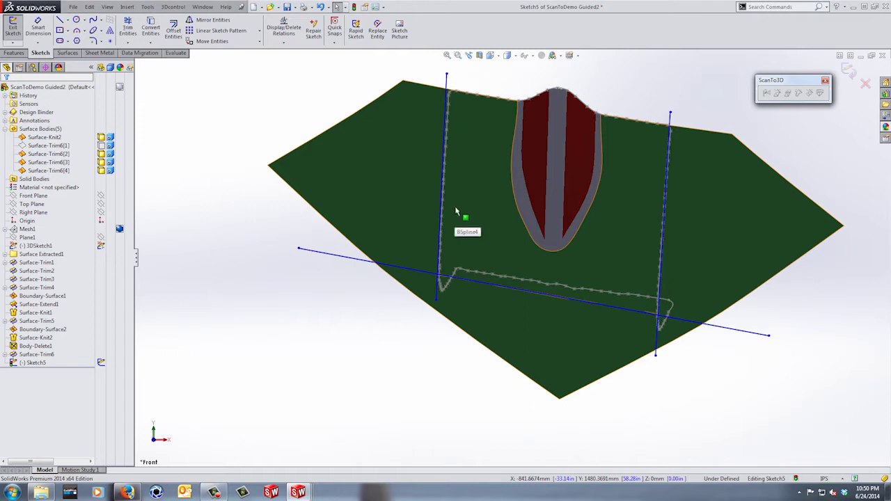
Power trim the overhanging ends of the three sketch lines below and beside their crossings, leaving an open U-shaped outline
key("t")
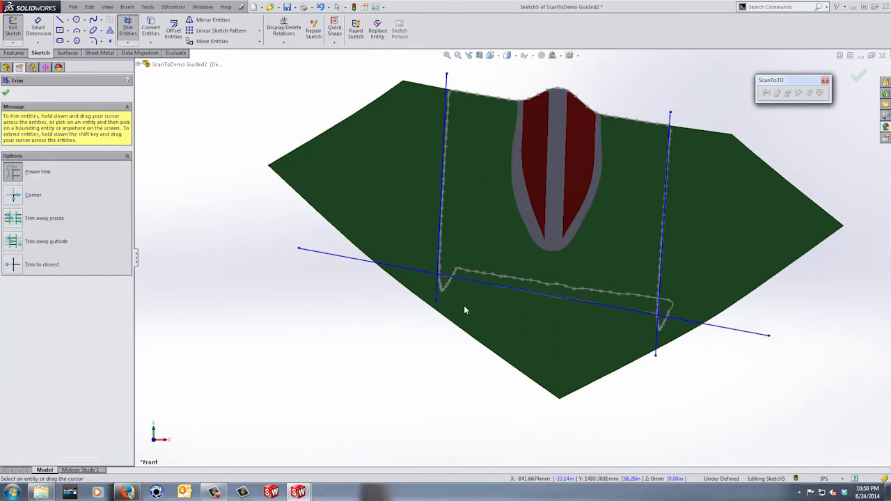
scroll(464, 304, "down", 1)
left_click_drag(415, 266, 461, 291)
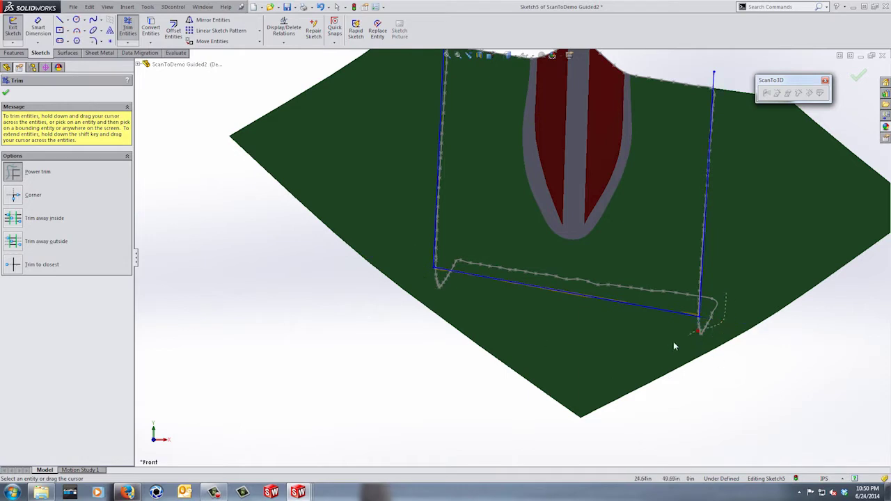
left_click(857, 75)
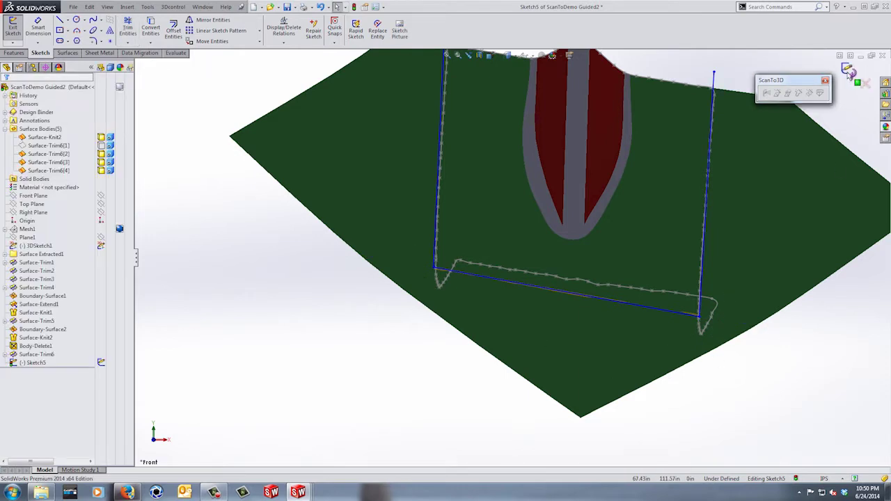
Try to trim the green surface with the U-shaped sketch, removing the area outside the outline
left_click(317, 33)
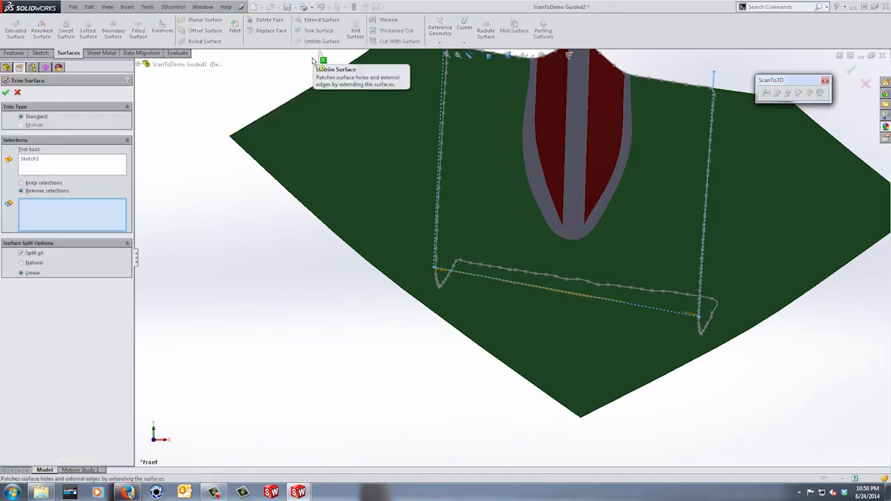
left_click(348, 173)
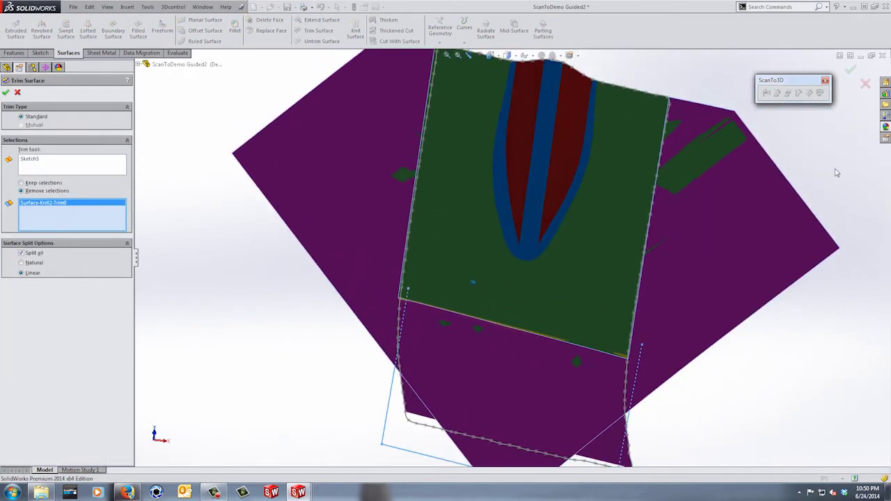
left_click(851, 73)
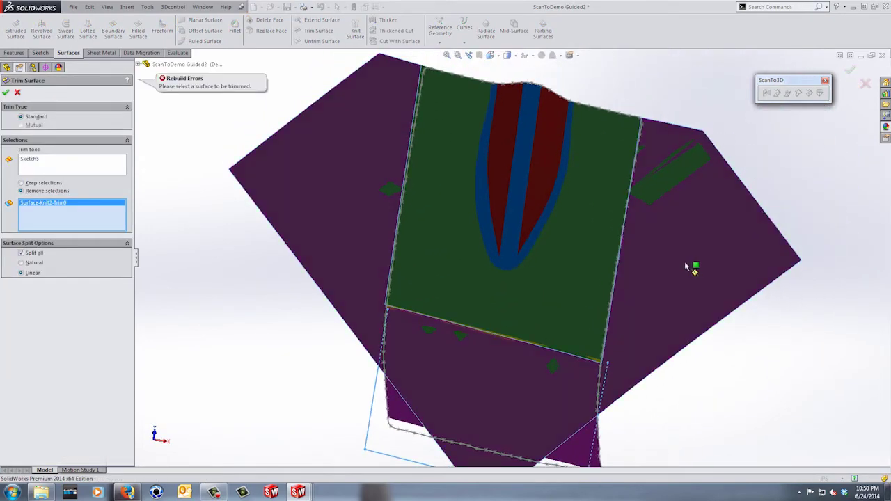
left_click(17, 93)
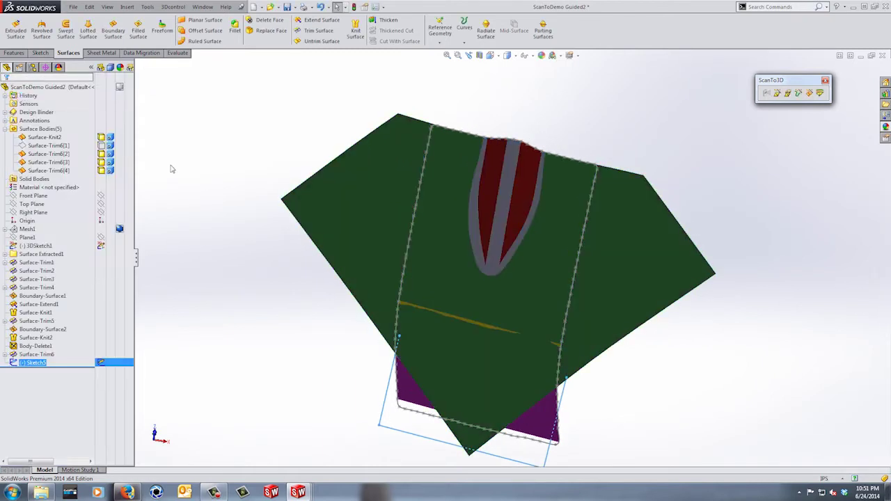
Hide the surface bodies Surface-Trim6[2], [3] and [4] and the scanned 3D curve sketch, leaving only the green knit surface body shown
scroll(481, 328, "down", 4)
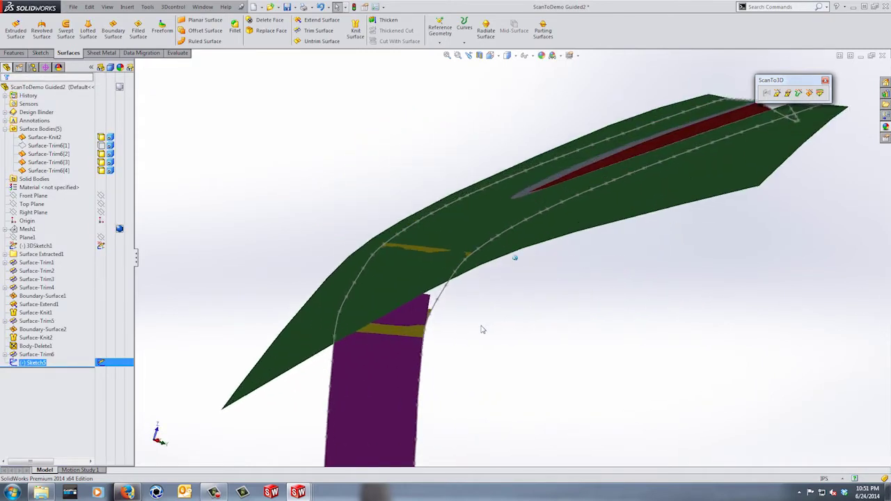
scroll(481, 329, "up", 2)
left_click(45, 137)
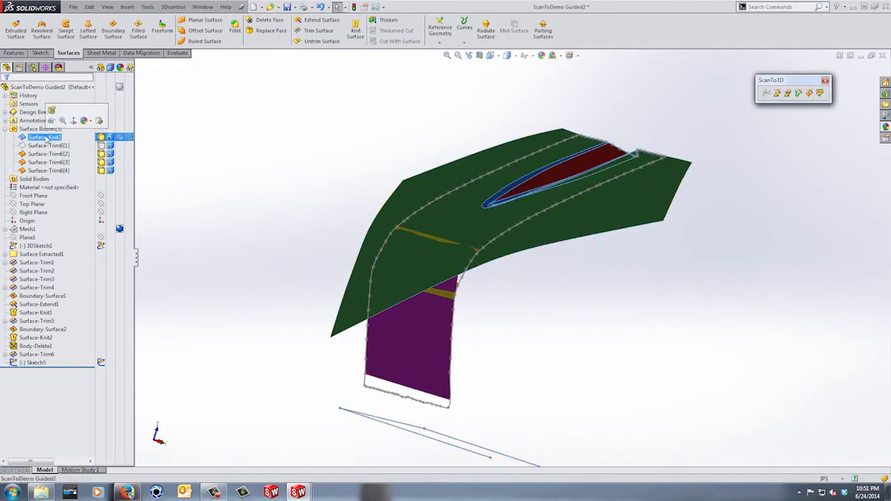
left_click(47, 154)
left_click(44, 171, "ctrl")
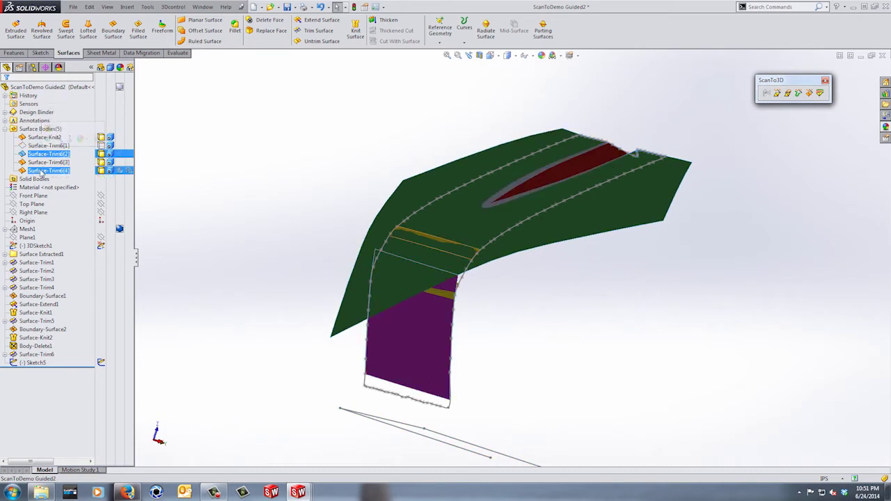
left_click(52, 161)
left_click(279, 134)
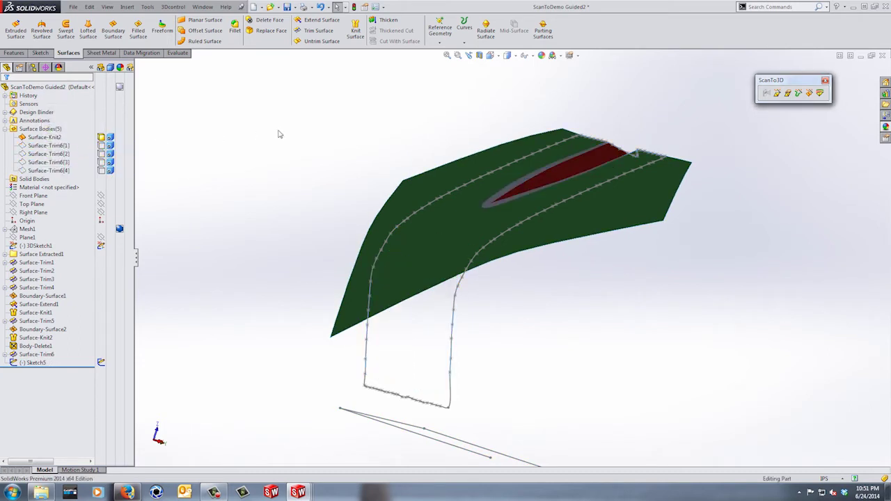
left_click(35, 246)
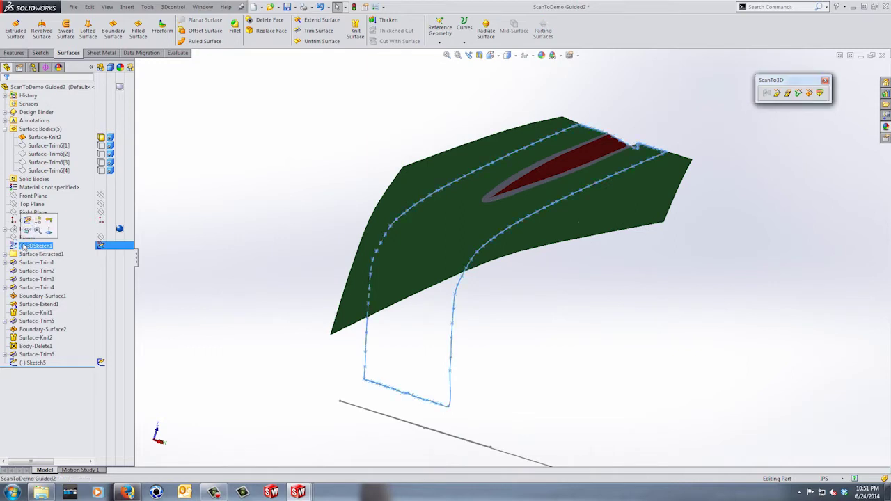
left_click(26, 228)
Try again to trim the isolated green surface with the U-shaped sketch, removing the area outside the outline
left_click(32, 363)
mouse_move(219, 201)
middle_mouse_down()
mouse_move(231, 181)
mouse_move(372, 71)
middle_mouse_up()
left_click(318, 32)
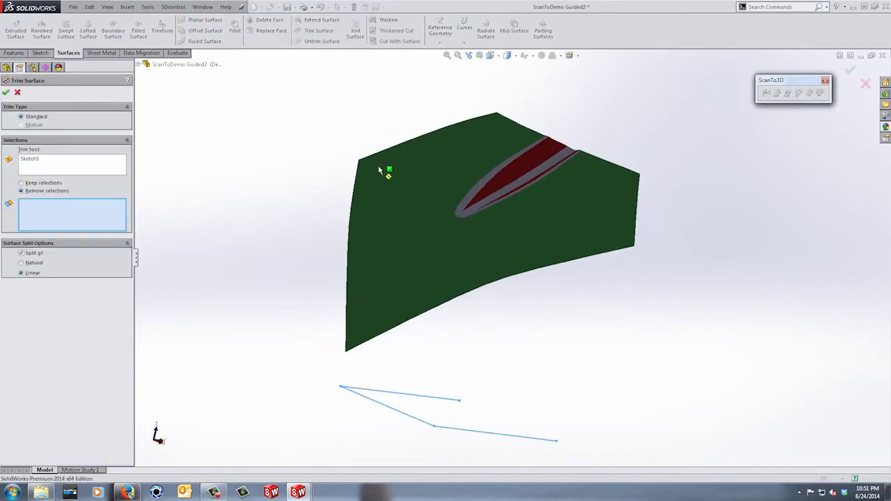
left_click(378, 168)
left_click(6, 93)
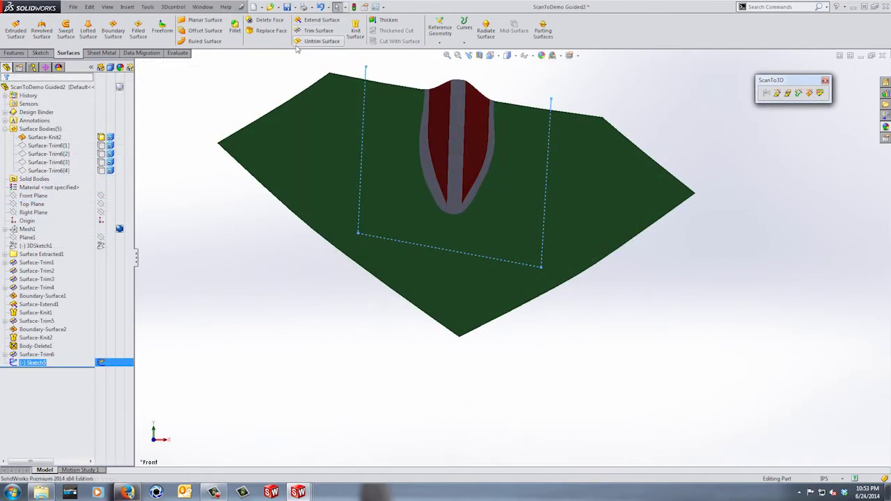
Split the large green face with a projection Split Line from the U-shaped sketch
left_click(464, 31)
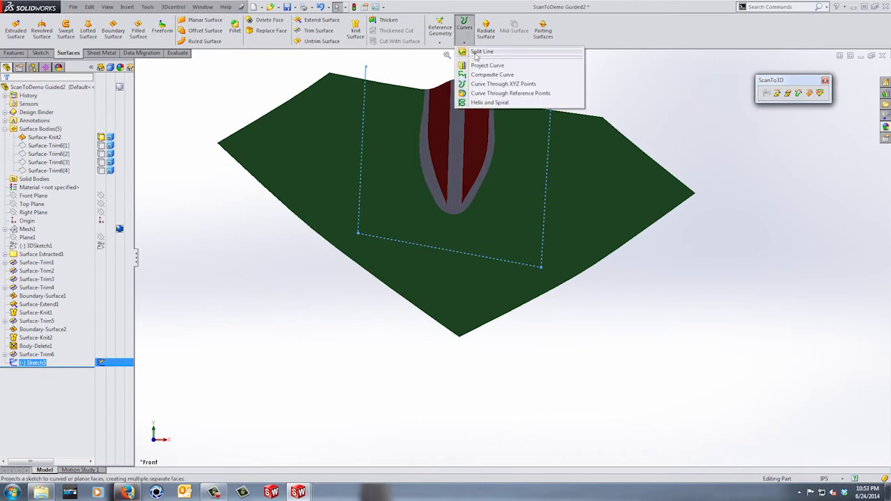
left_click(480, 52)
left_click(402, 156)
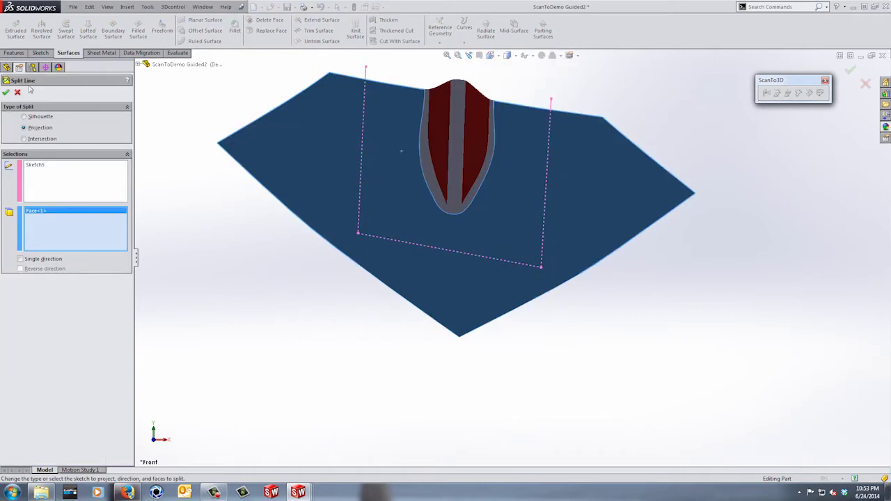
left_click(7, 93)
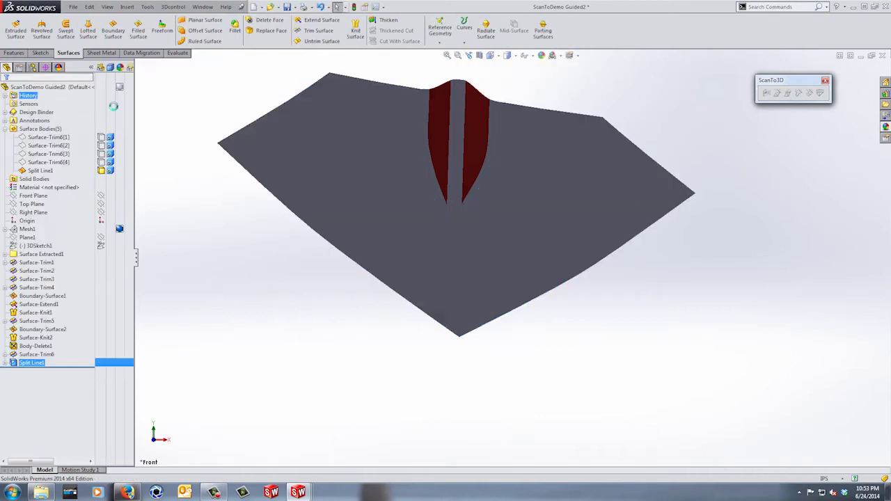
Delete the split-off face outside the U-shaped outline, using the plain Delete option
left_click(272, 20)
left_click(313, 144)
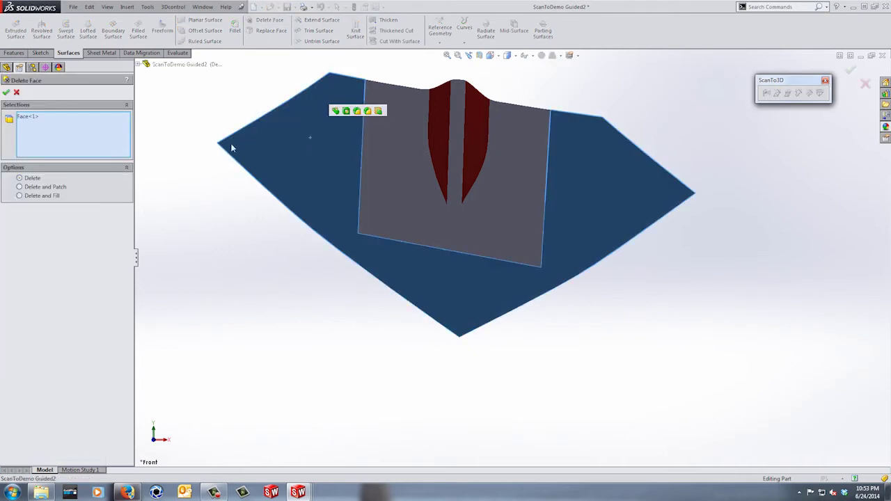
left_click(6, 93)
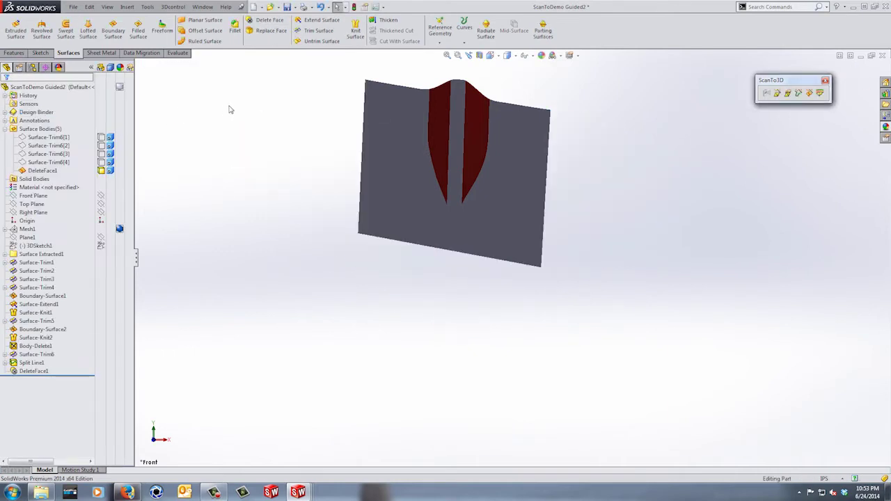
key("alt+Right")
key("alt+Right")
key("alt+Right")
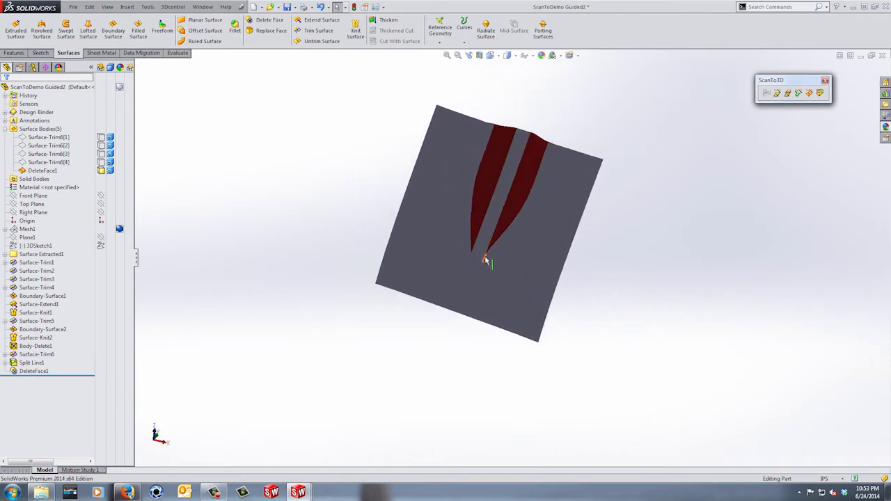
scroll(348, 260, "down", 1)
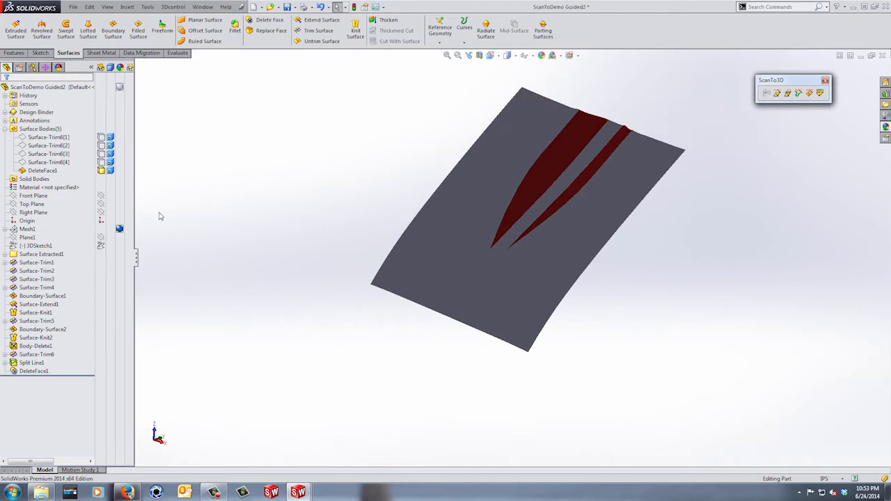
Show the four hidden Surface-Trim6 bodies again
left_click(39, 162)
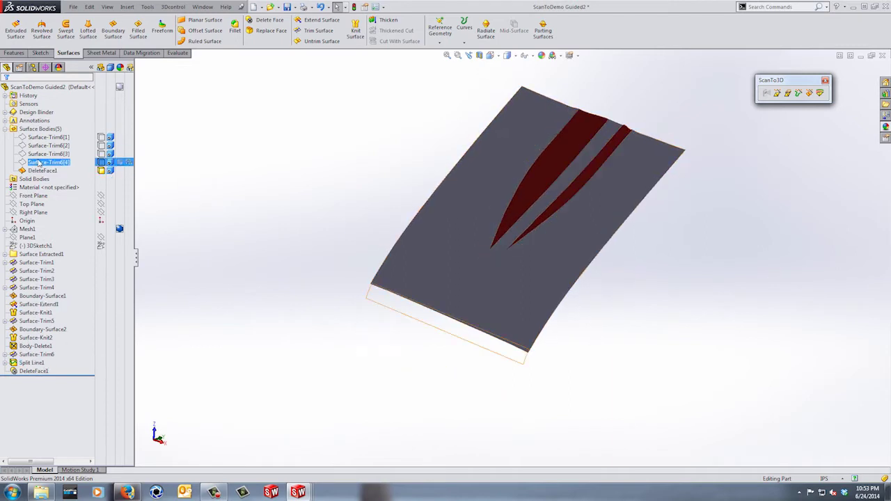
left_click(33, 137, "ctrl")
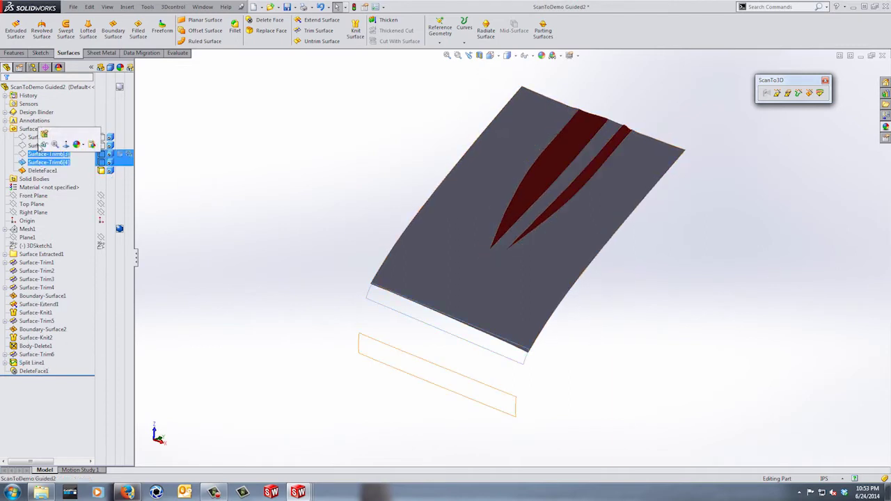
left_click(33, 138, "shift")
left_click(42, 125)
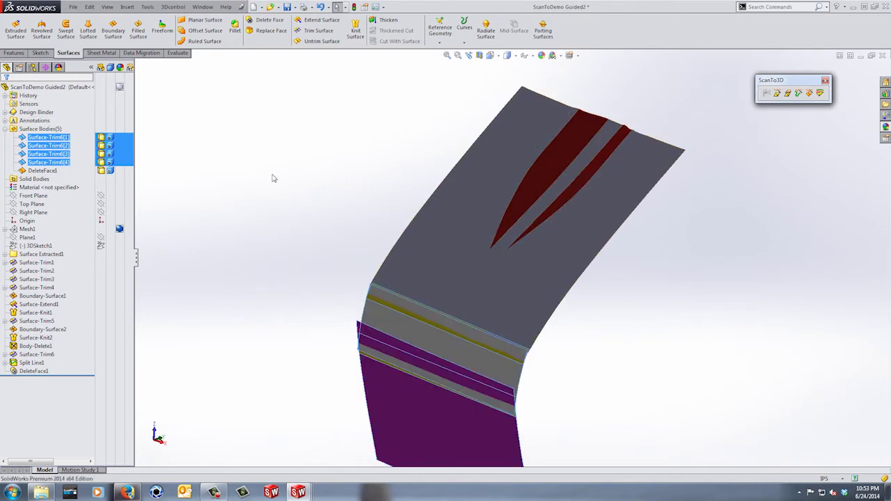
left_click(299, 173)
Examine how the yellow strips, grey patch and purple surface overlap along the bend below the trimmed surface
middle_click_drag(300, 173, 591, 182)
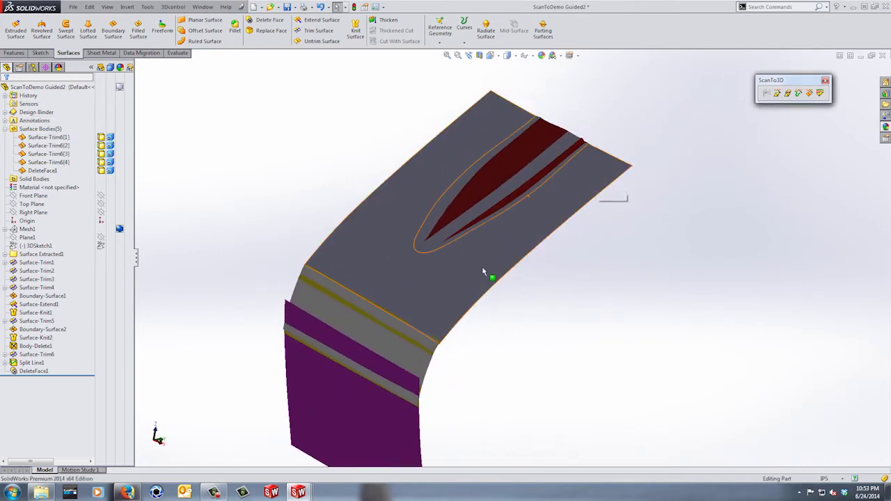
middle_click_drag(489, 284, 478, 325)
scroll(477, 324, "down", 6)
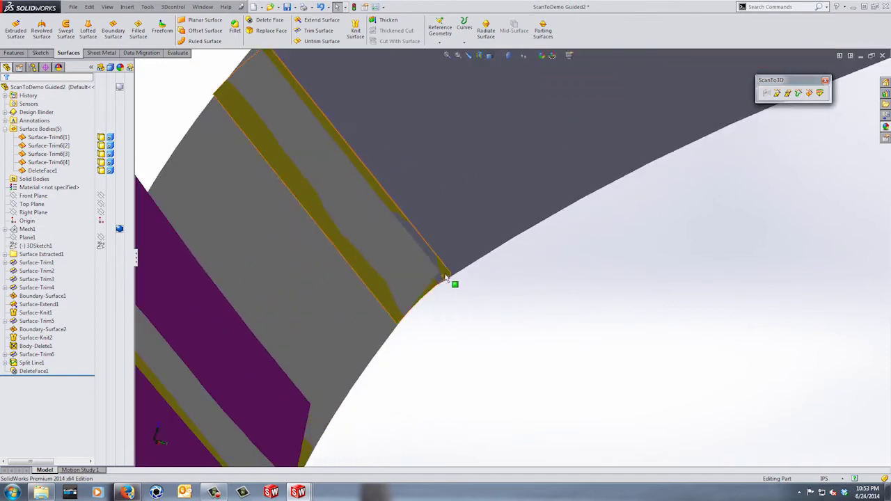
scroll(449, 282, "up", 5)
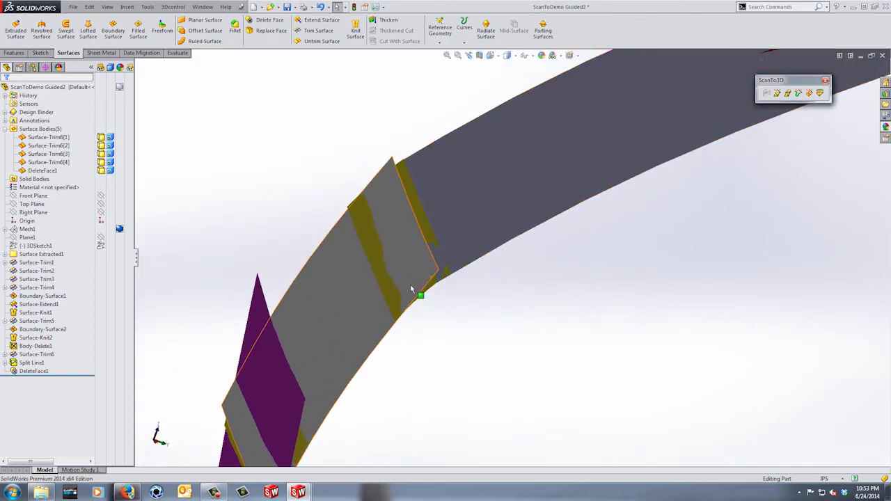
left_click(382, 218)
scroll(412, 341, "up", 3)
middle_click_drag(411, 341, 428, 216)
scroll(396, 371, "down", 3)
left_click(464, 384)
scroll(463, 371, "up", 3)
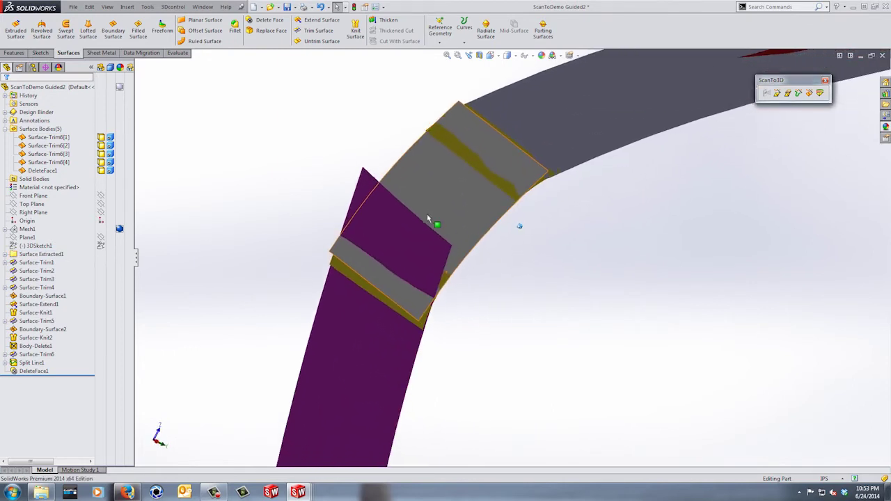
Trim away the purple surface's overhanging upper part, using the lower yellow strip surface as the trim tool
left_click(318, 32)
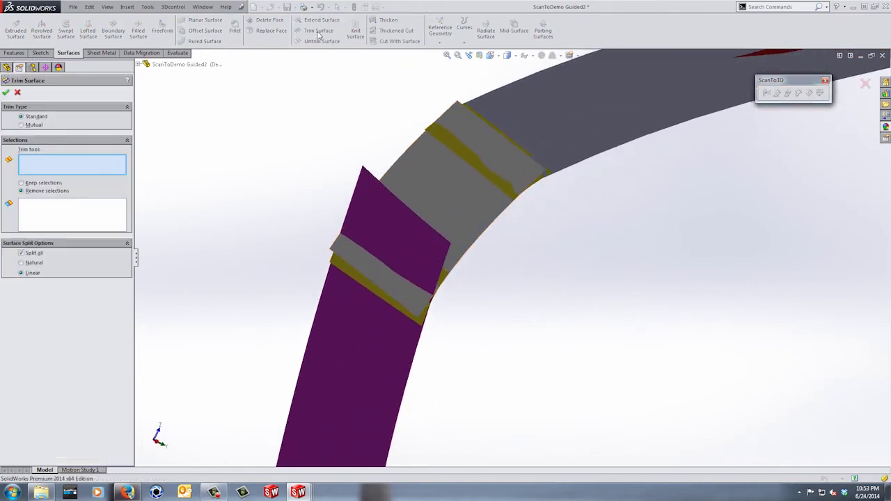
left_click(422, 321)
left_click(425, 243)
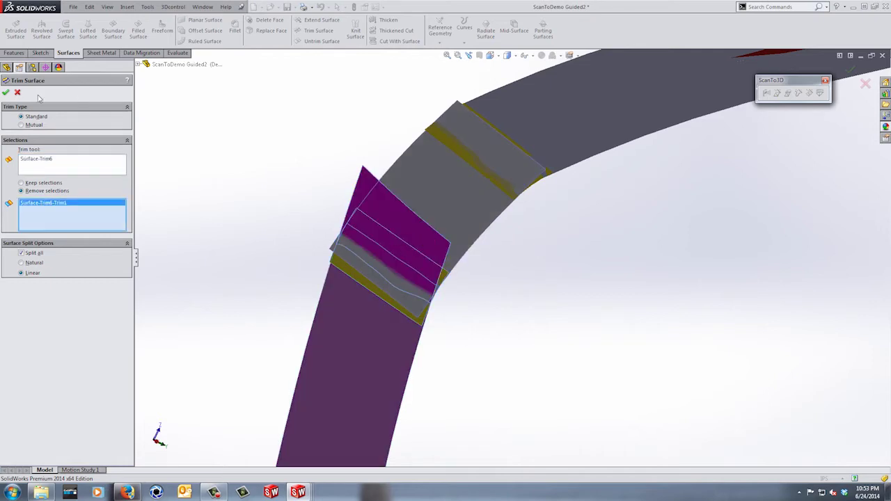
left_click(7, 94)
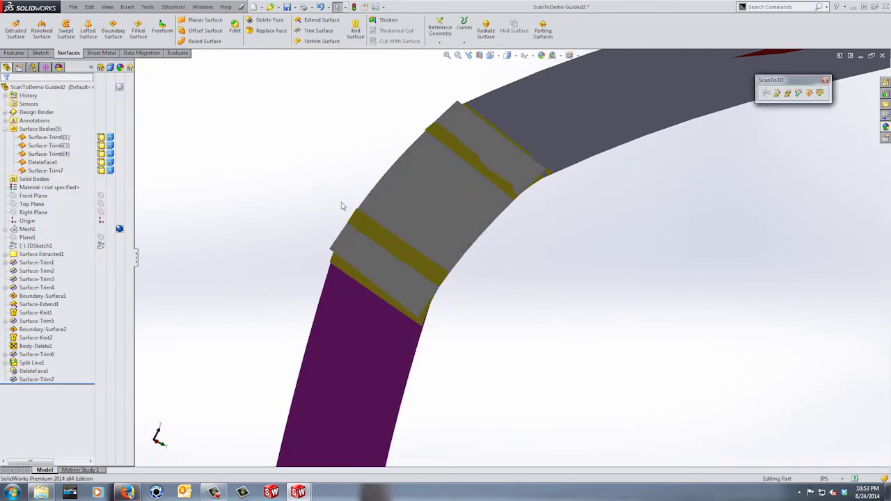
middle_click_drag(342, 203, 445, 270)
mouse_move(509, 188)
middle_mouse_down()
mouse_move(511, 178)
mouse_move(500, 181)
middle_mouse_up()
middle_click_drag(401, 127, 401, 128)
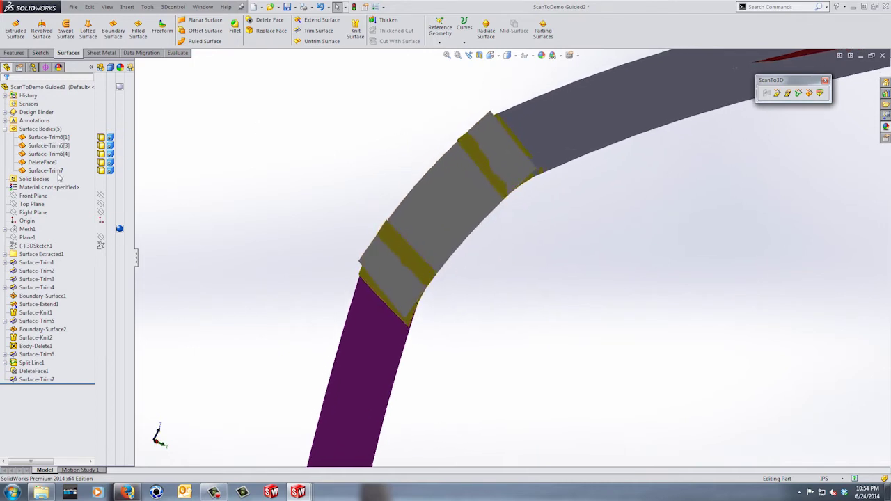
Start a sketch on the Front Plane, show Split Line1's sketch and try to offset its straight line
left_click(38, 184)
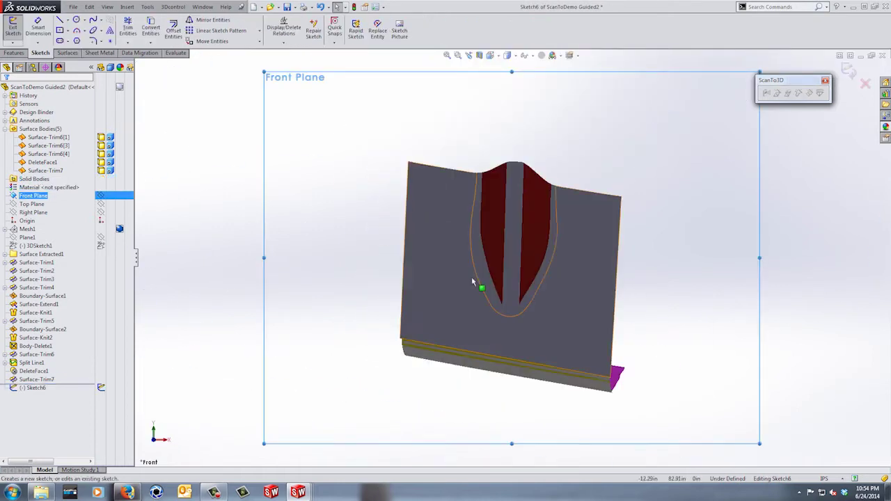
scroll(608, 390, "down", 5)
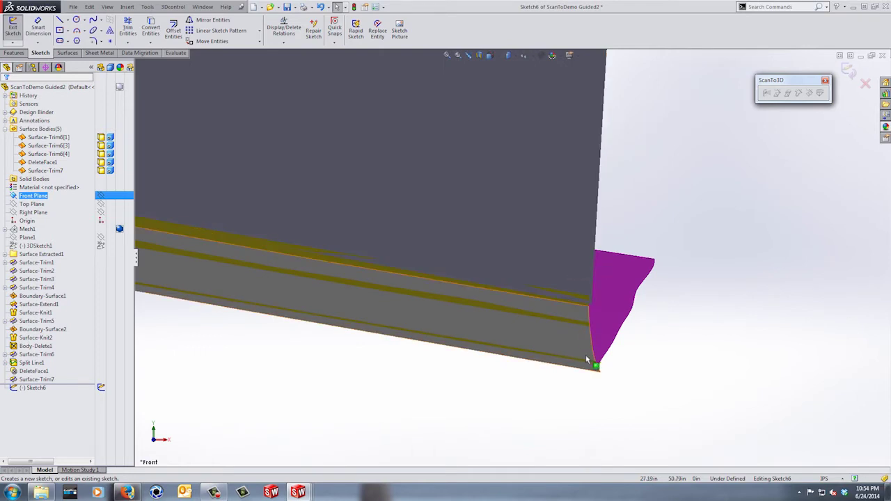
scroll(532, 313, "up", 2)
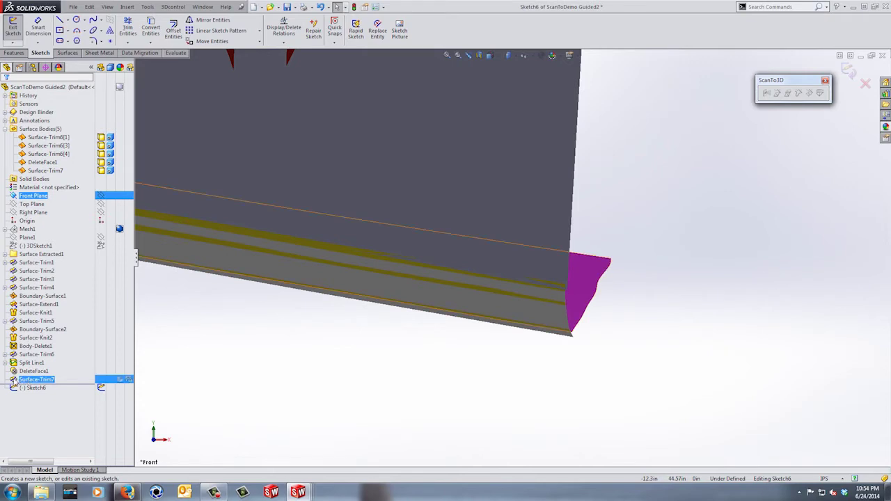
left_click(6, 363)
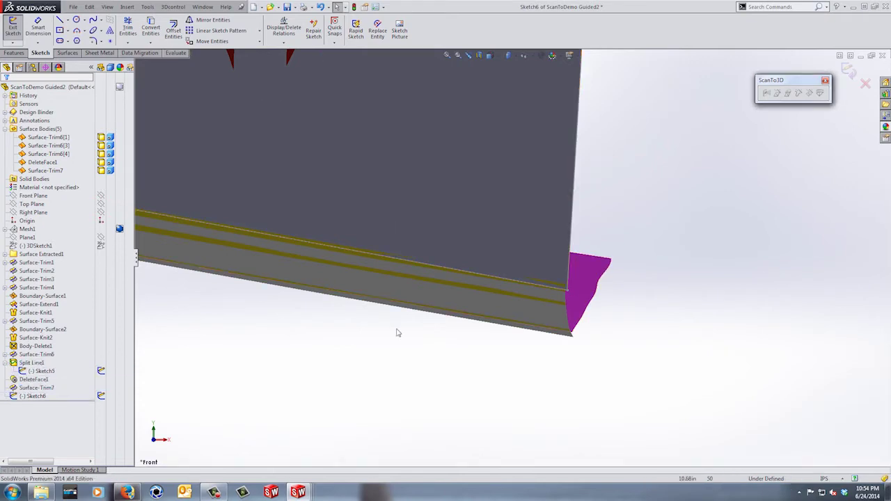
left_click(491, 280)
middle_click_drag(489, 277, 517, 301)
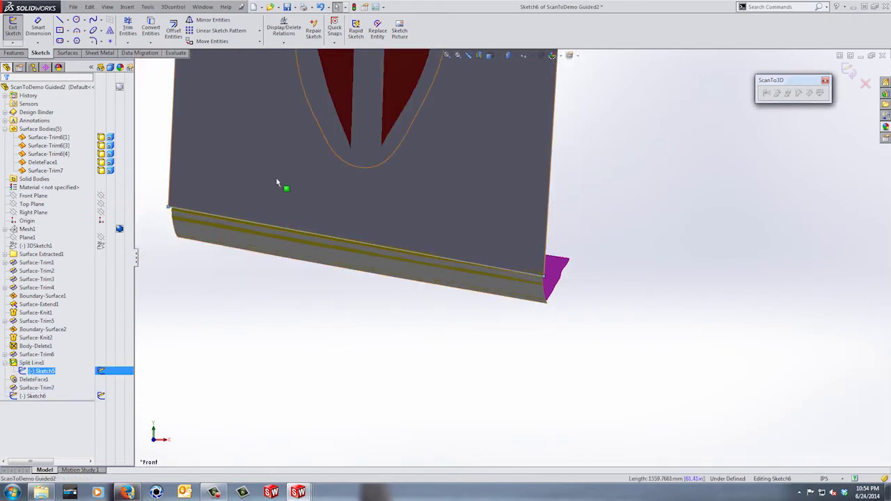
left_click(174, 30)
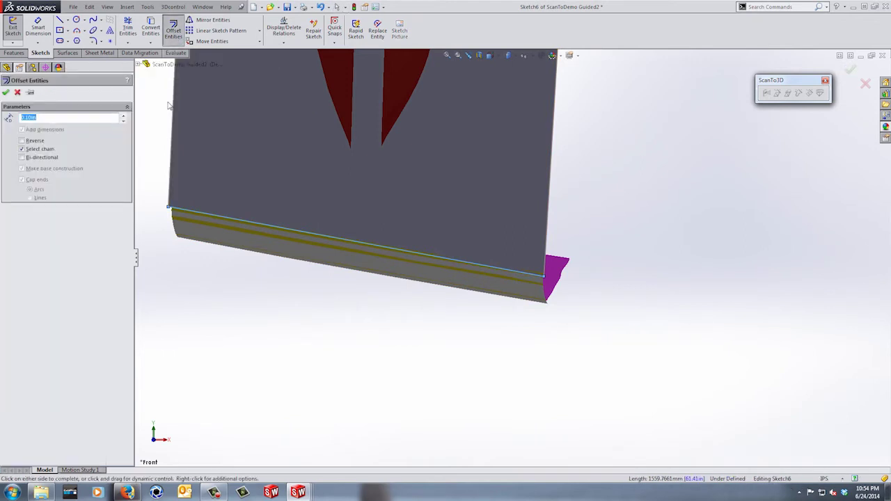
key("Escape")
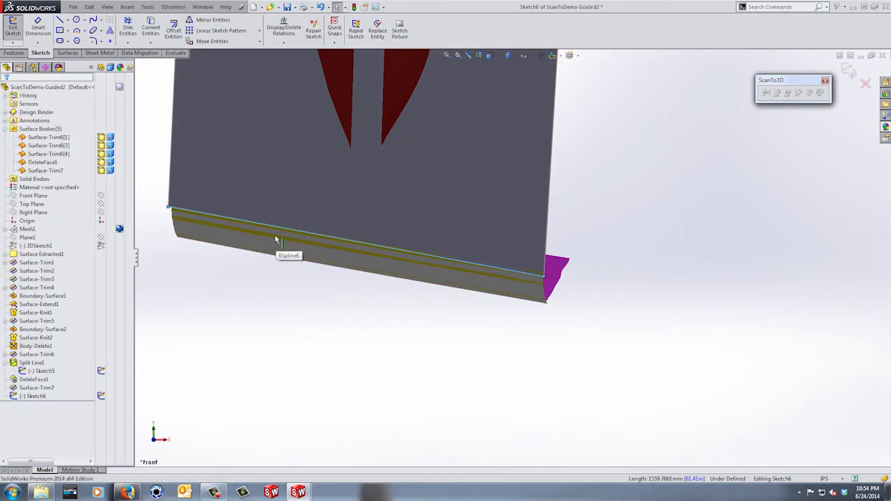
Sketch a line about 64.65 in long across the grey patch and make it parallel to Sketch5's straight line
left_click(60, 20)
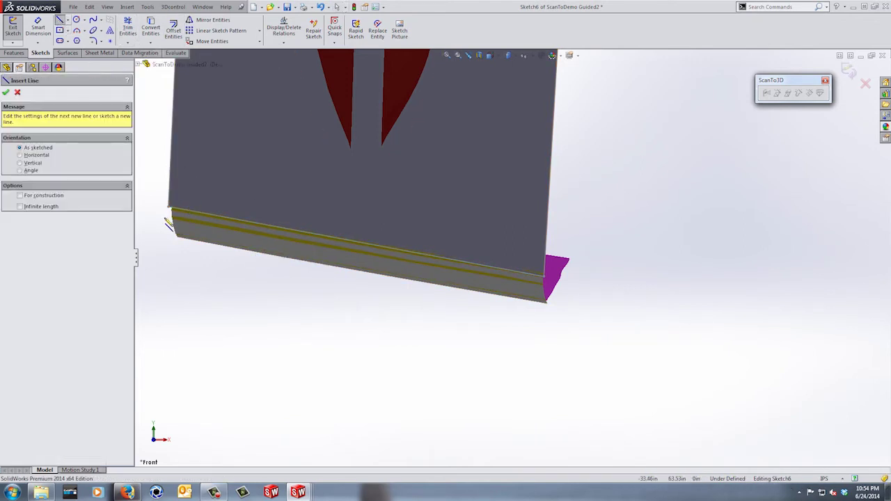
left_click(167, 220)
left_click(555, 287)
key("Escape")
left_click(554, 290)
left_click(543, 274, "ctrl")
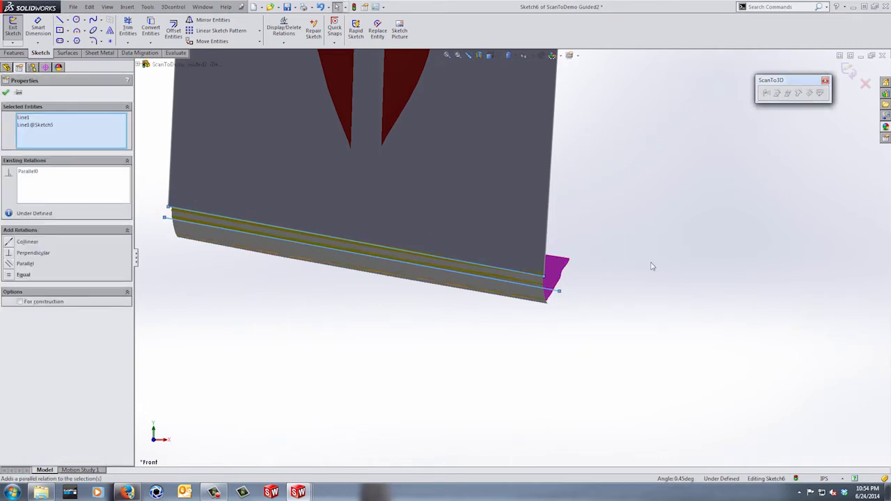
left_click(652, 267)
scroll(174, 217, "down", 2)
scroll(604, 317, "down", 2)
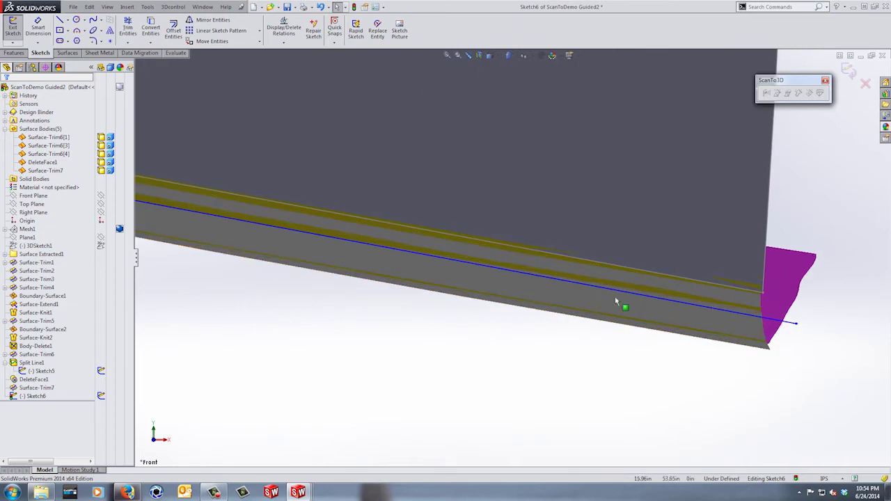
mouse_move(622, 292)
left_mouse_down()
mouse_move(622, 277)
mouse_move(623, 293)
left_mouse_up()
scroll(795, 209, "up", 2)
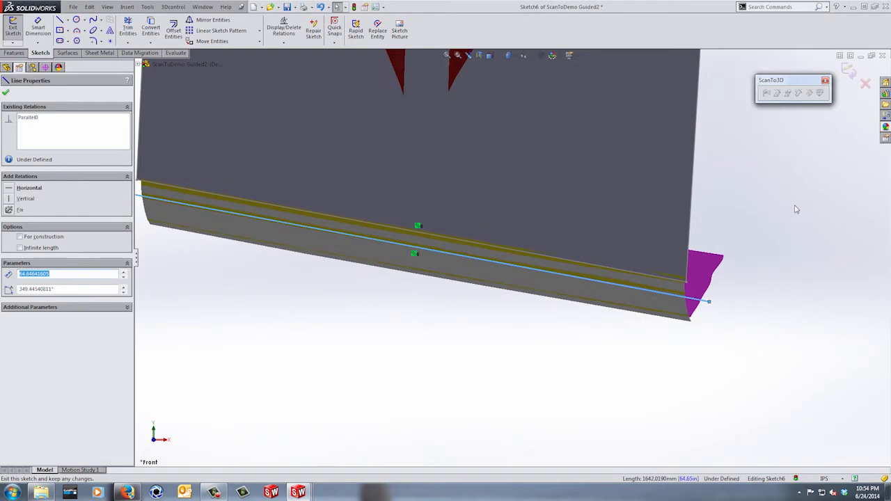
Finish the sketch and trim away the grey patch's strip beside the large surface, using the line as trim tool
left_click(848, 71)
left_click(318, 31)
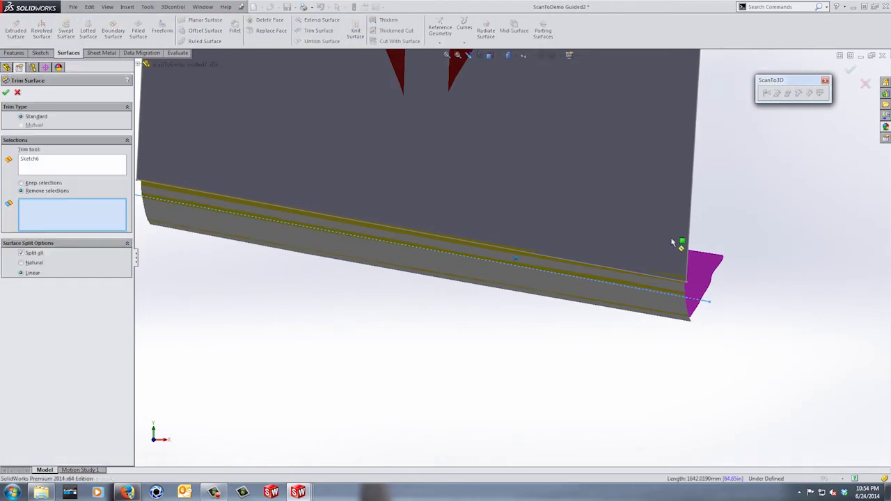
scroll(698, 274, "down", 5)
scroll(582, 331, "up", 1)
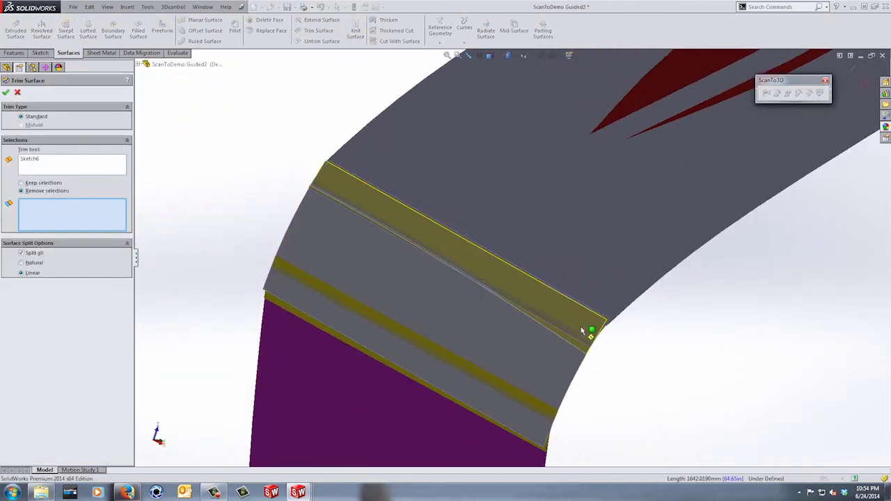
left_click(584, 329)
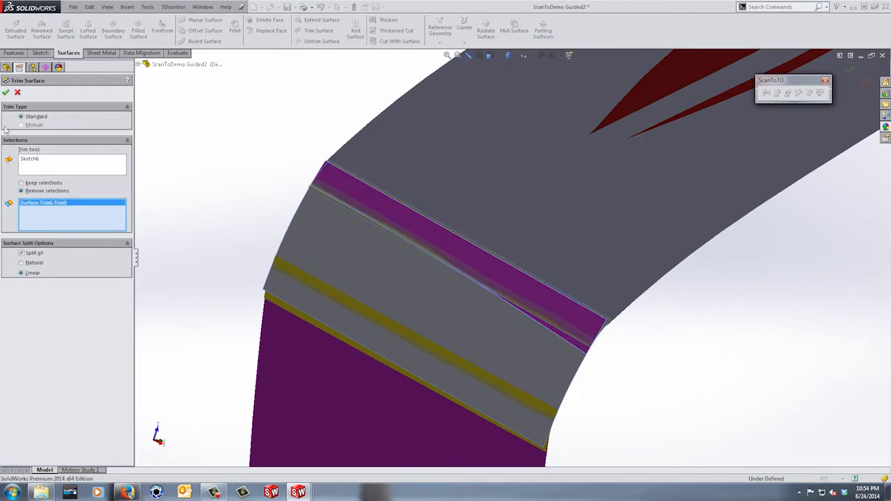
left_click(6, 93)
Hide the yellow strip next to the large surface and examine the gap between that surface and the grey patch
left_click(339, 179)
left_click(371, 146)
middle_click_drag(299, 135, 549, 318)
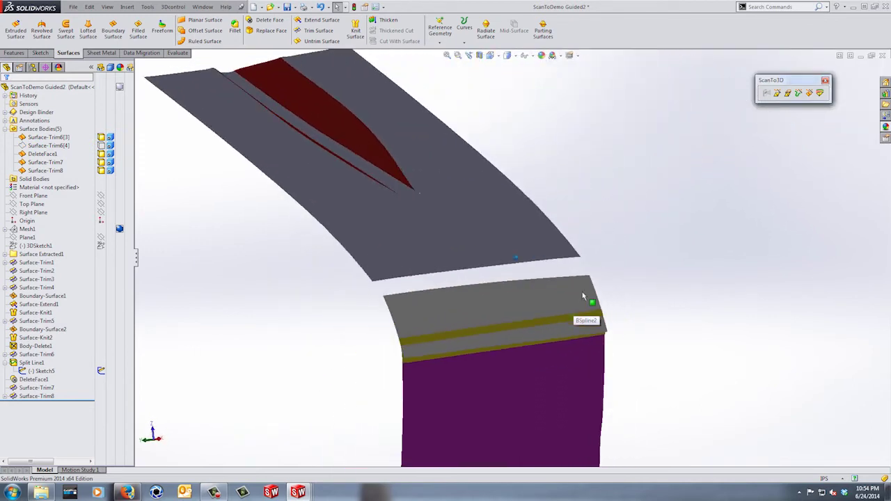
left_click(526, 261)
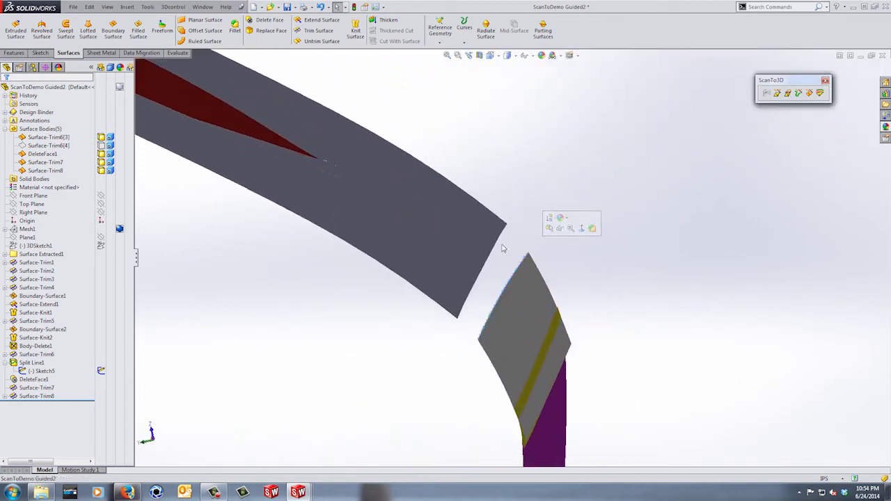
middle_click_drag(502, 244, 525, 288)
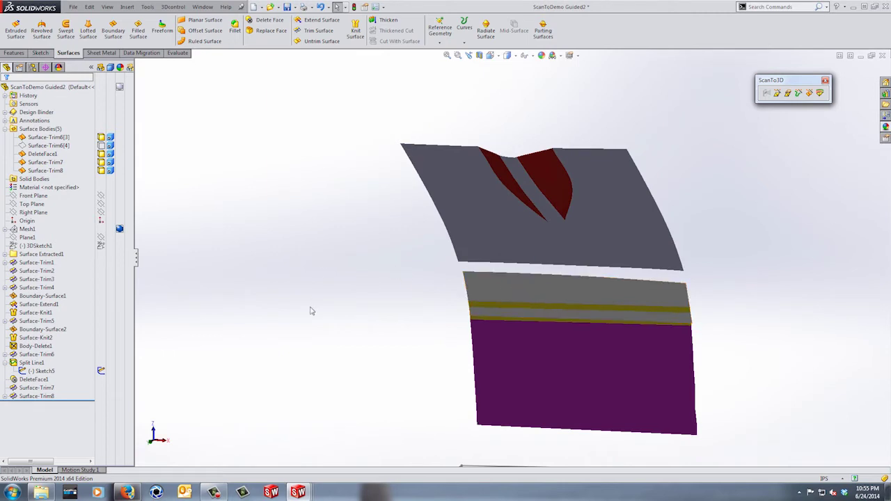
key("ctrl+5")
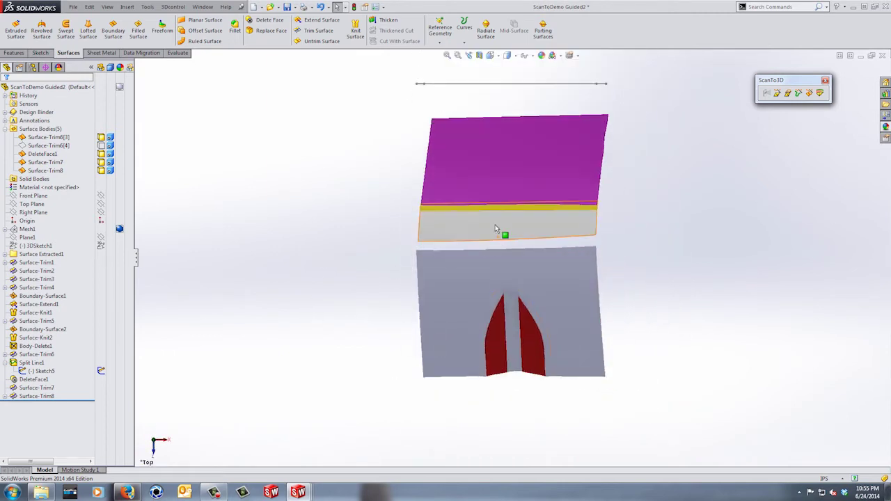
scroll(496, 228, "down", 3)
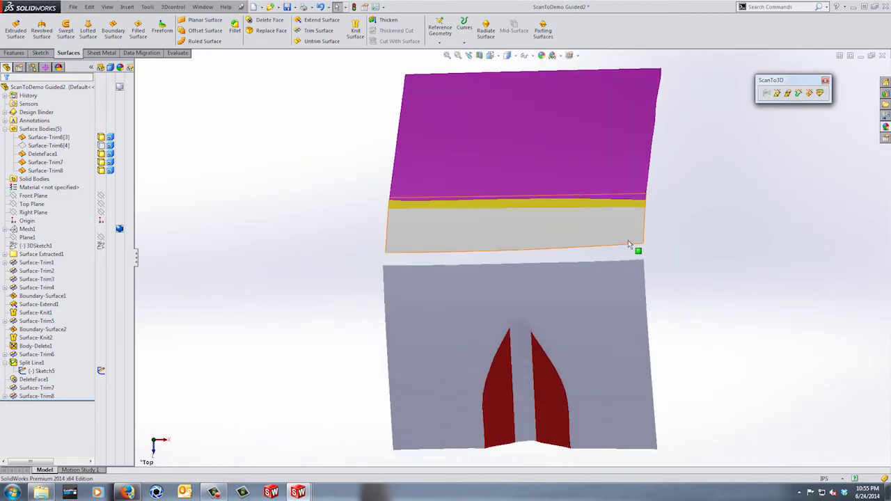
Delete the Surface-Trim8 feature and show the hidden Surface-Trim6[4] body again
left_click(23, 399)
key("Delete")
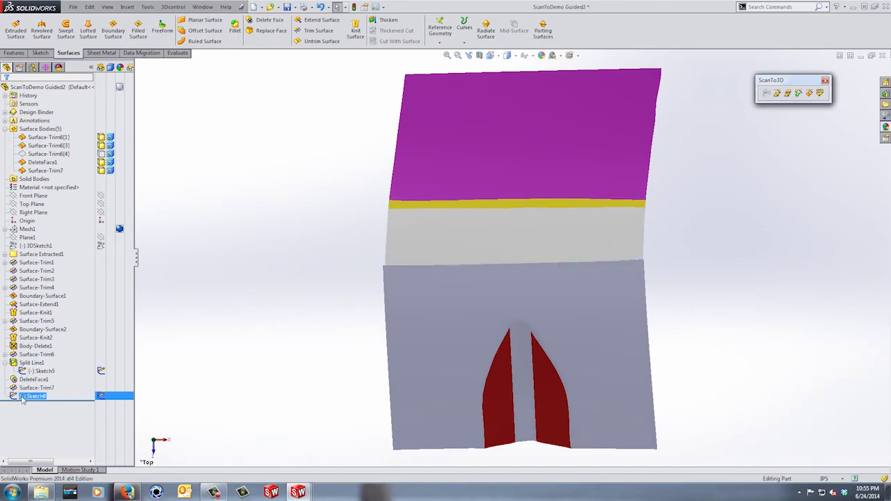
key("Escape")
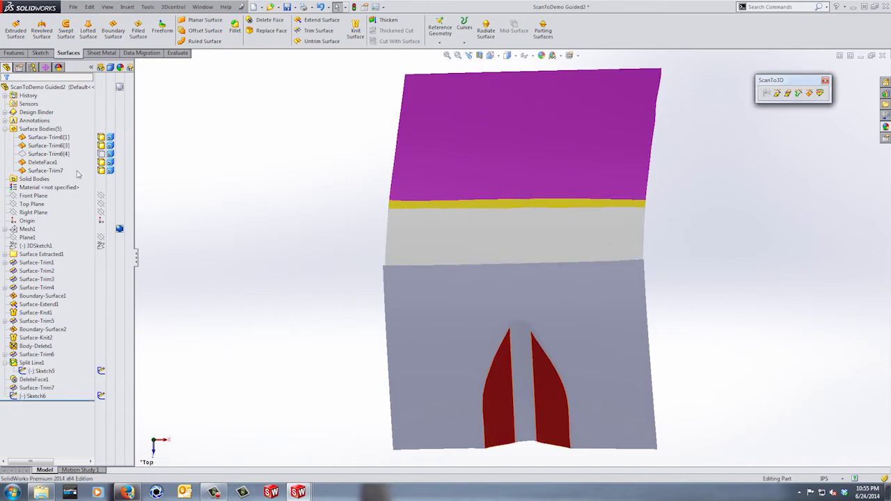
left_click(51, 155)
left_click(59, 143)
left_click(235, 255)
Start a sketch on the Top Plane and convert the large surface's edge facing the grey patch into a sketch curve
left_click(32, 204)
left_click(41, 195)
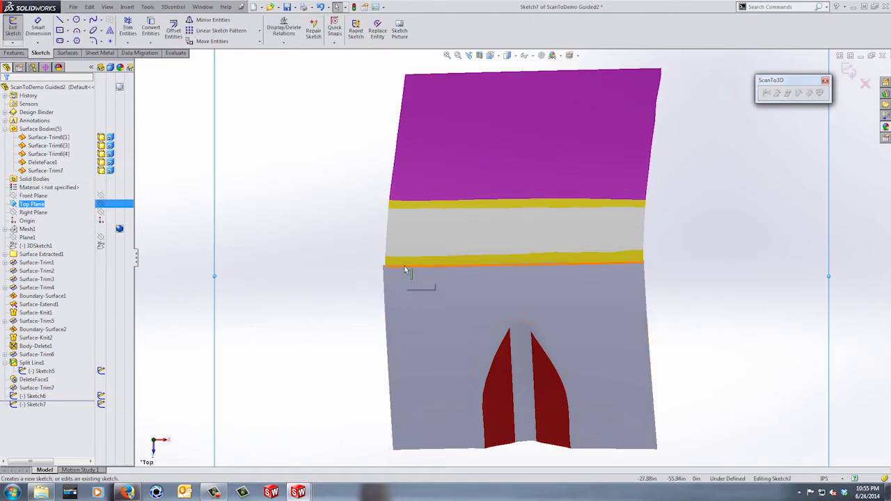
left_click(405, 267)
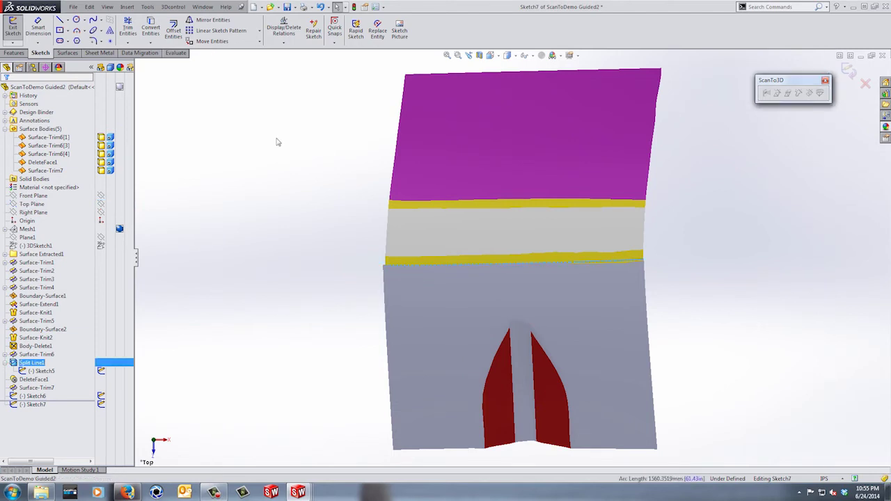
left_click(151, 30)
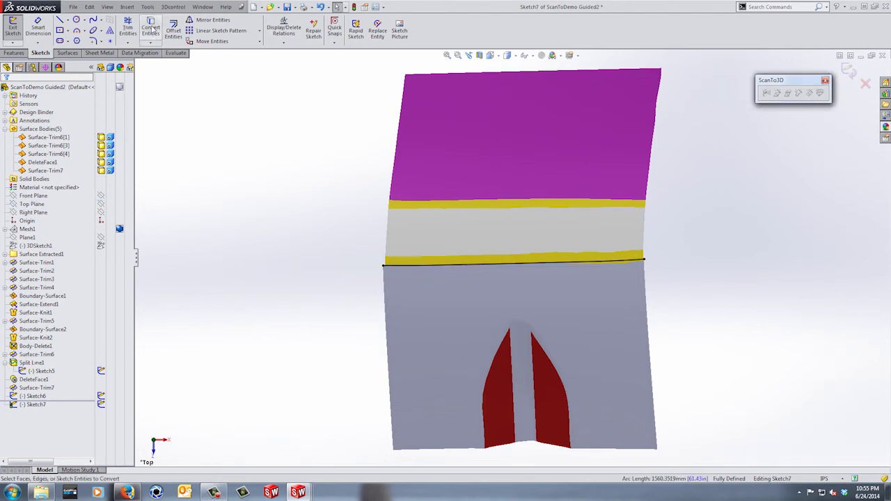
Offset the converted edge 2 in toward the grey patch, with the base curve as construction, and finish the sketch
left_click(410, 266)
left_click(173, 30)
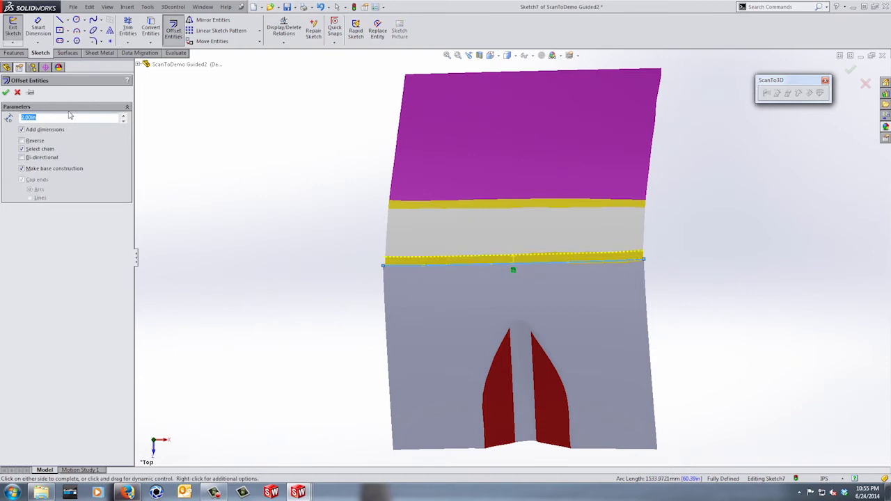
left_click(7, 92)
scroll(657, 260, "down", 5)
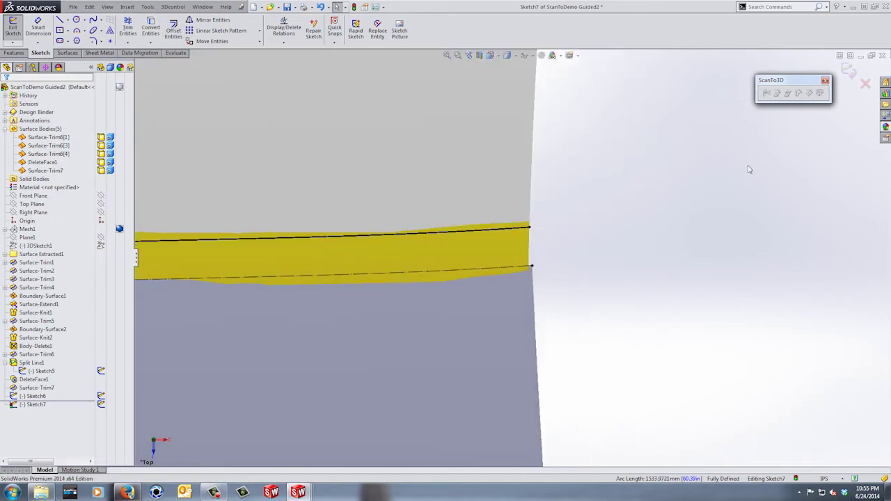
left_click(848, 71)
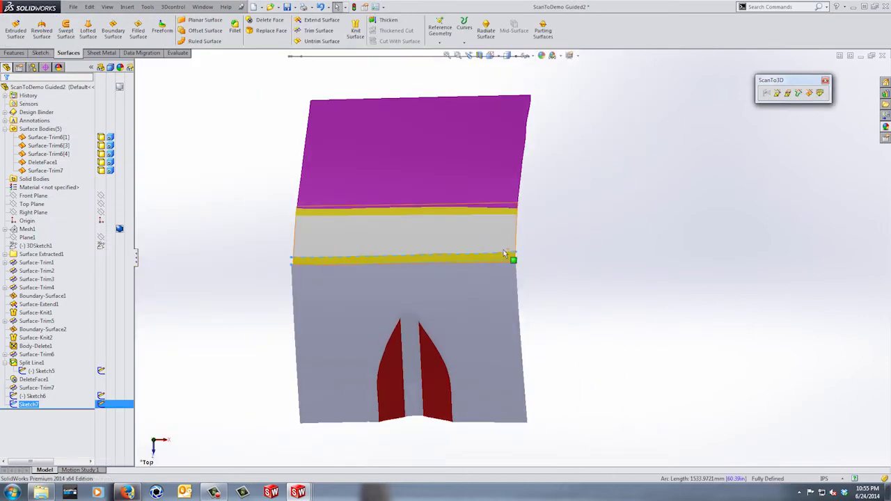
Hide the Surface-Trim6[4] body and trim away the grey patch's strip between the offset curve and the large surface, using Sketch7
left_click(28, 155)
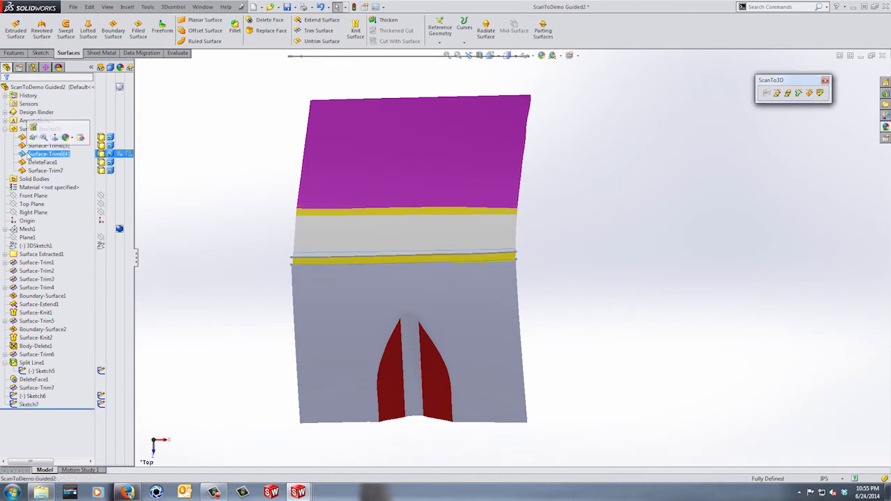
left_click(33, 138)
left_click(322, 264)
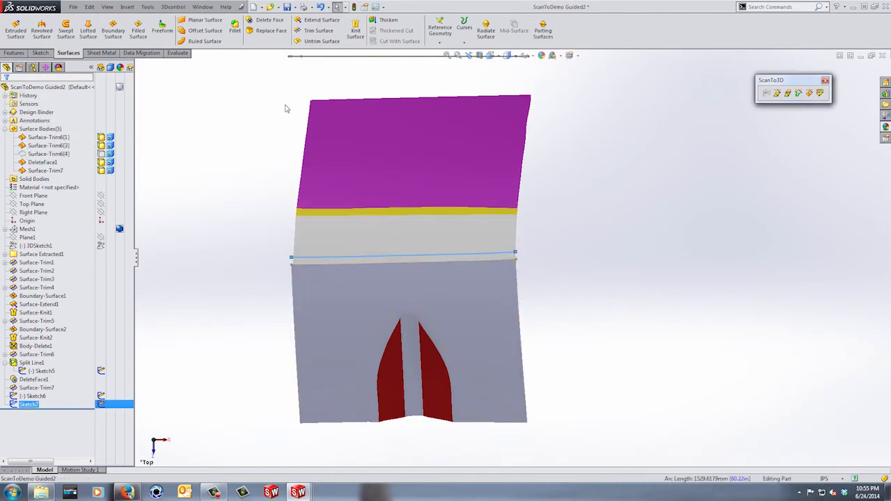
left_click(319, 31)
left_click(316, 261)
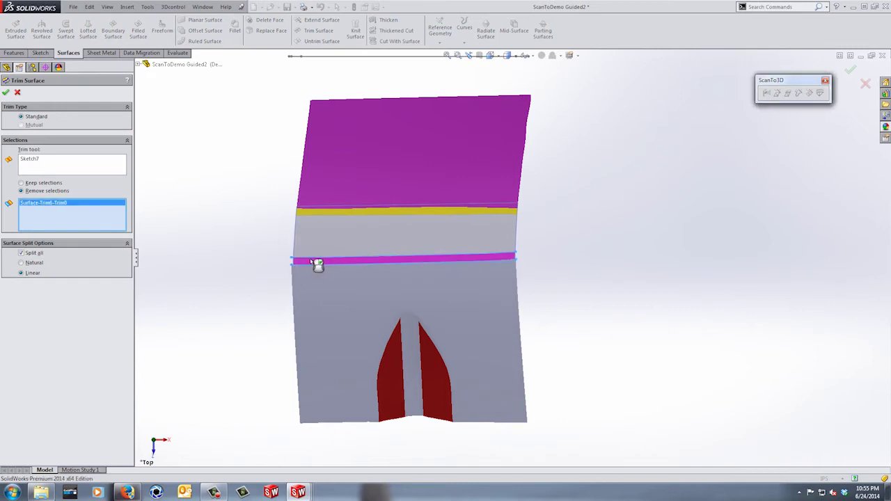
left_click(5, 92)
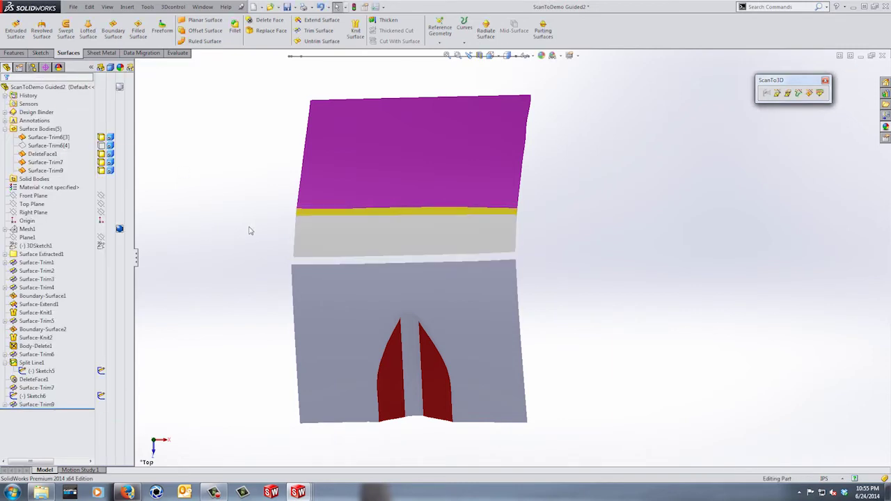
Delete the unused Sketch6 and hide Sketch5 under Split Line1
left_click(32, 396)
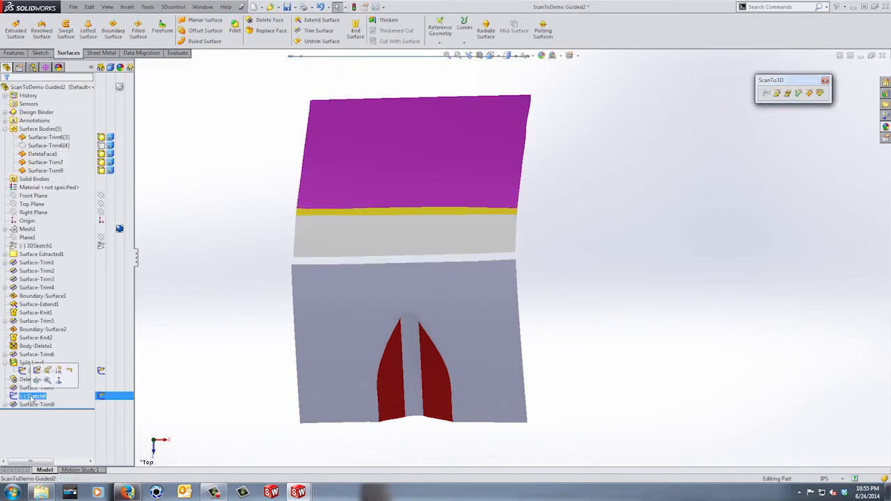
left_click(32, 371)
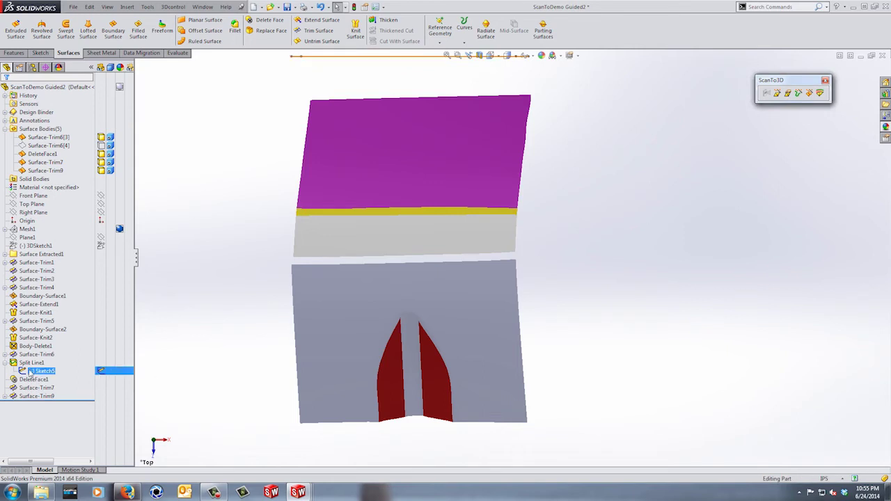
left_click(36, 356)
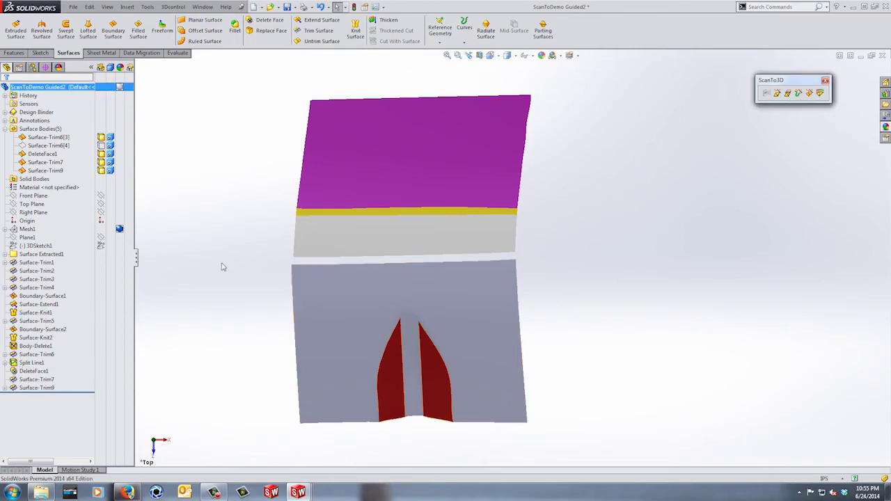
middle_click_drag(504, 223, 592, 399)
middle_click_drag(711, 361, 518, 353)
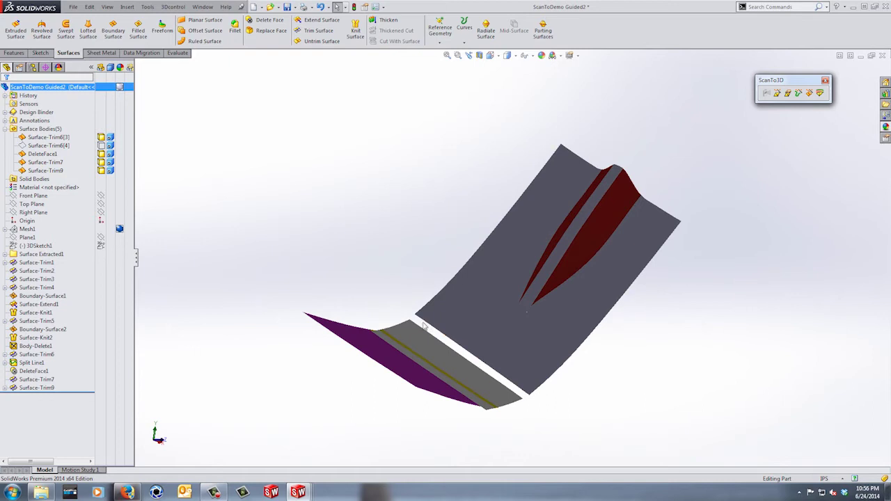
Start a boundary surface across the gap, using the large surface's edge and the grey patch's facing edge as Direction 1 curves
left_click(113, 30)
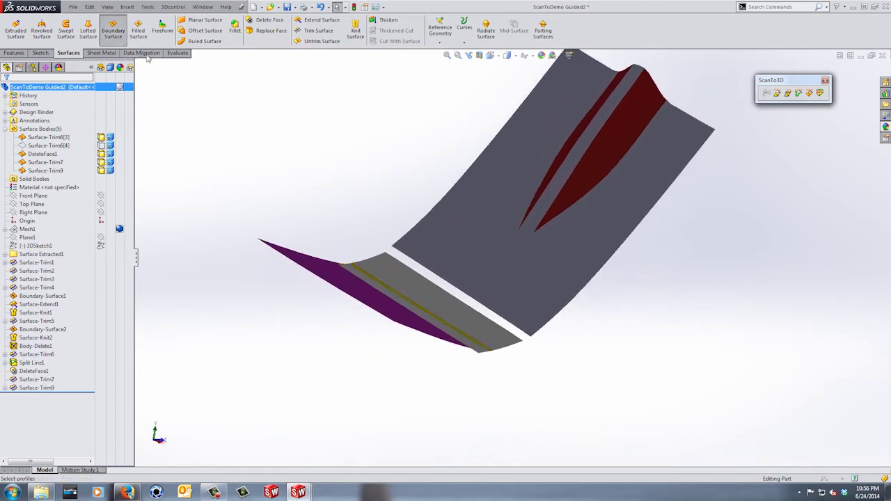
left_click(398, 252)
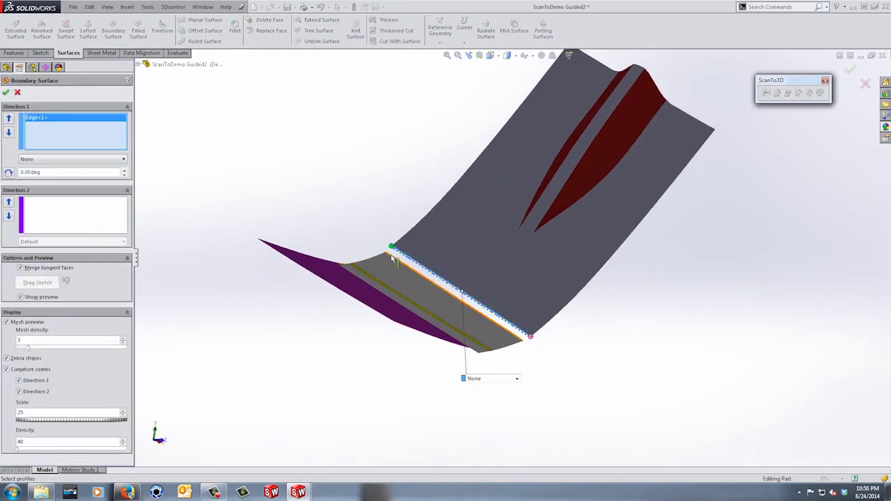
left_click(393, 258)
middle_click_drag(610, 345, 559, 219)
scroll(523, 258, "down", 5)
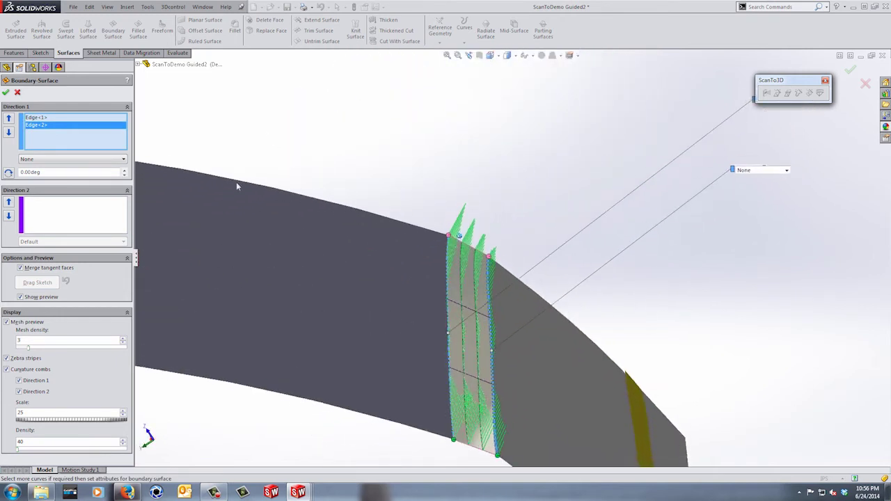
Set the boundary surface's end condition to Curvature To Face on both Direction 1 edges
left_click(72, 158)
left_click(87, 182)
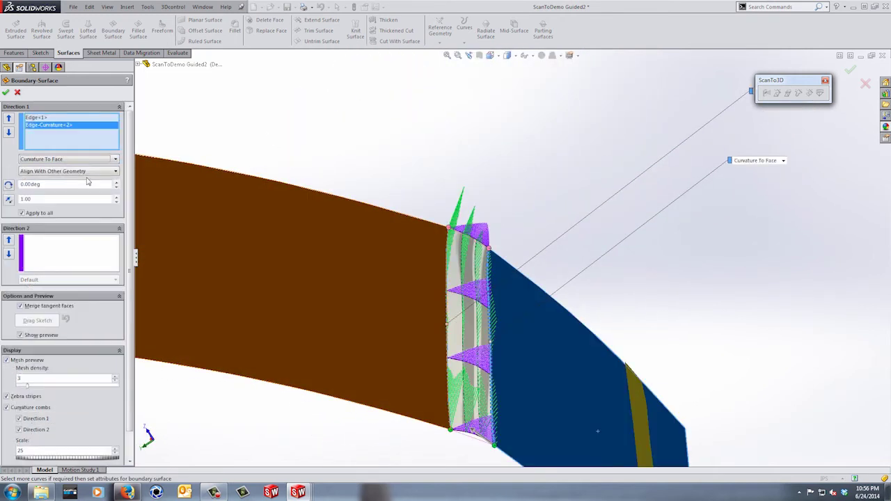
left_click(69, 117)
left_click(66, 159)
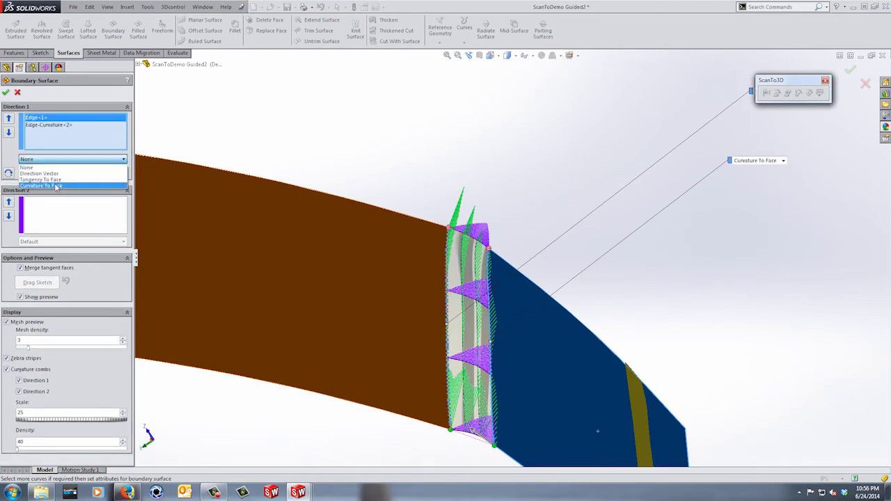
left_click(55, 186)
middle_click_drag(364, 213, 503, 231)
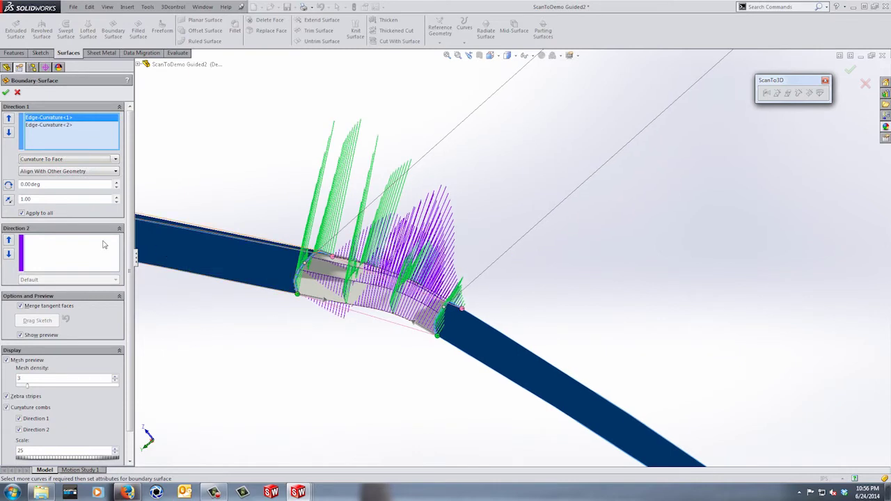
Set the tangent length to 0.50 on both Direction 1 edges and create the boundary surface
left_click(54, 126)
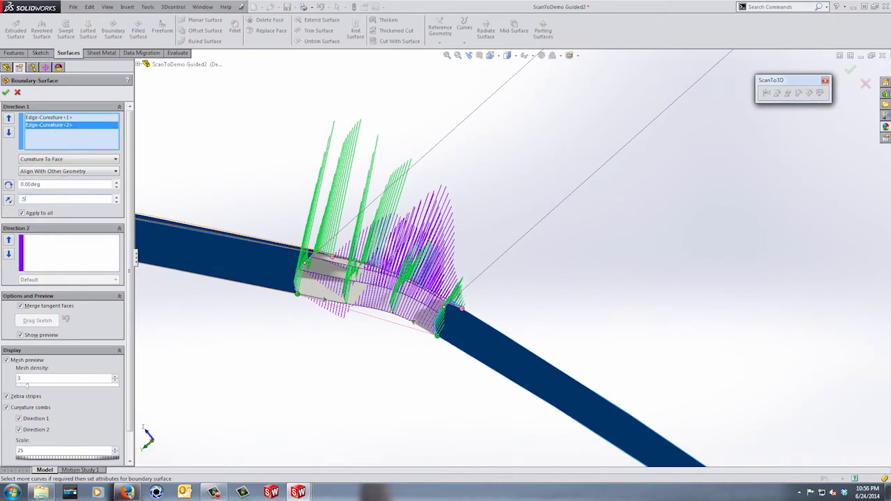
type(".5")
key("Return")
left_click(67, 119)
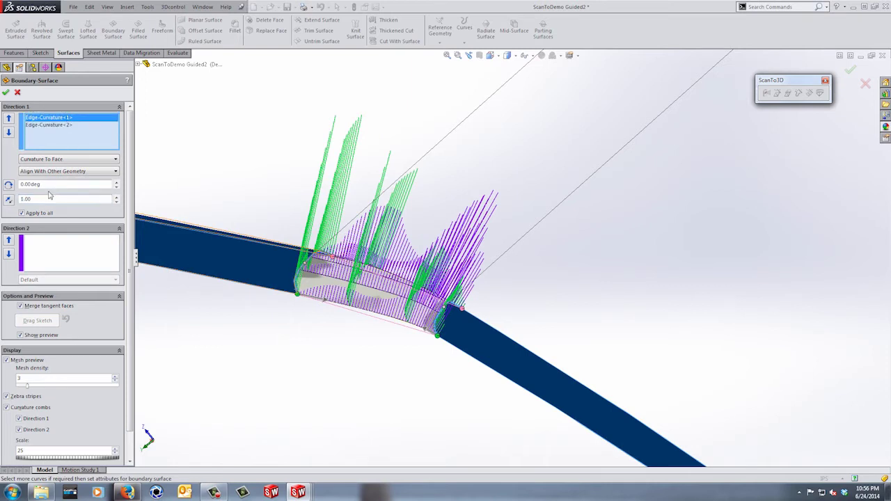
key("Return")
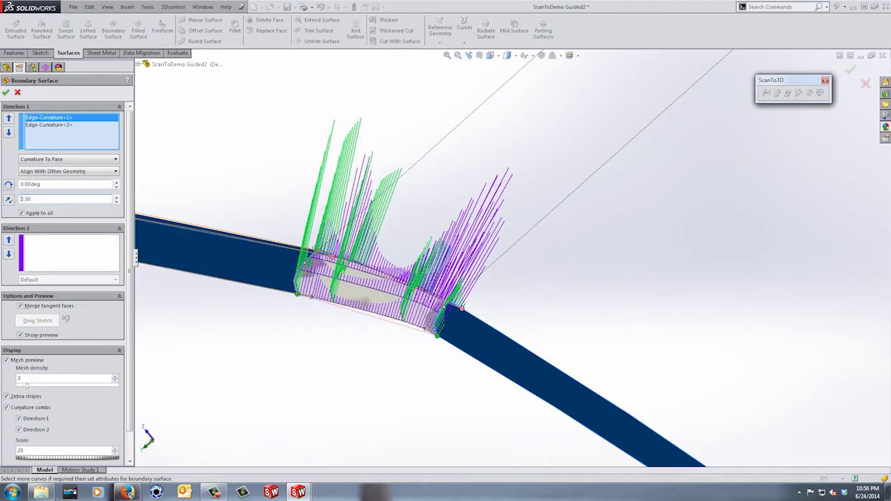
left_click(6, 93)
Knit the Surface-Trim9, Boundary-Surface3 and DeleteFace1 bodies into one surface
scroll(487, 237, "down", 6)
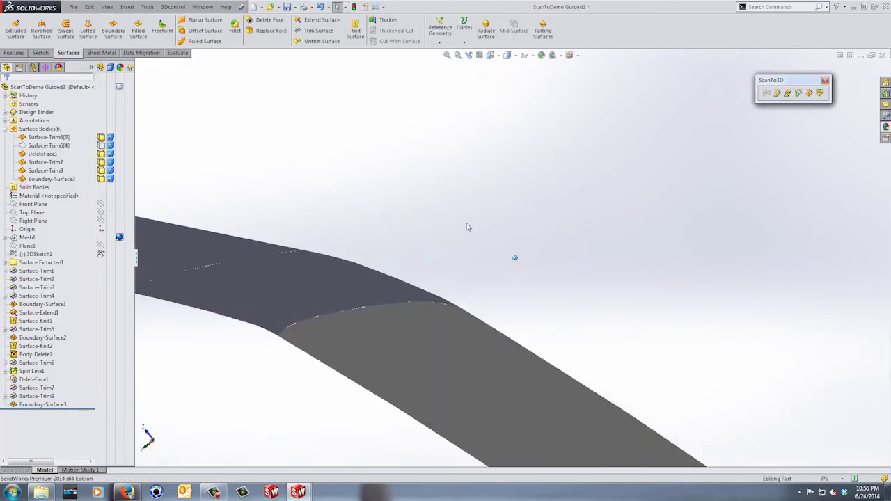
scroll(509, 249, "up", 5)
key("ctrl+1")
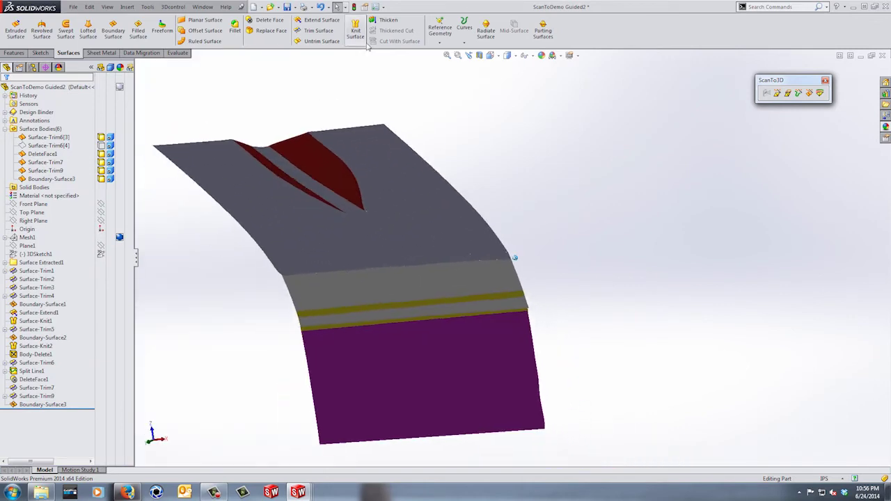
left_click(355, 34)
scroll(521, 254, "down", 4)
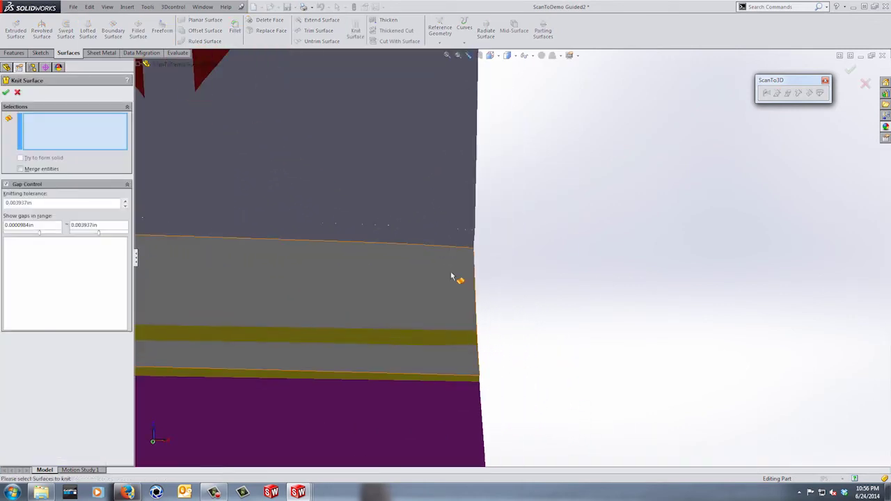
left_click(461, 237)
left_click(461, 214)
left_click(461, 216)
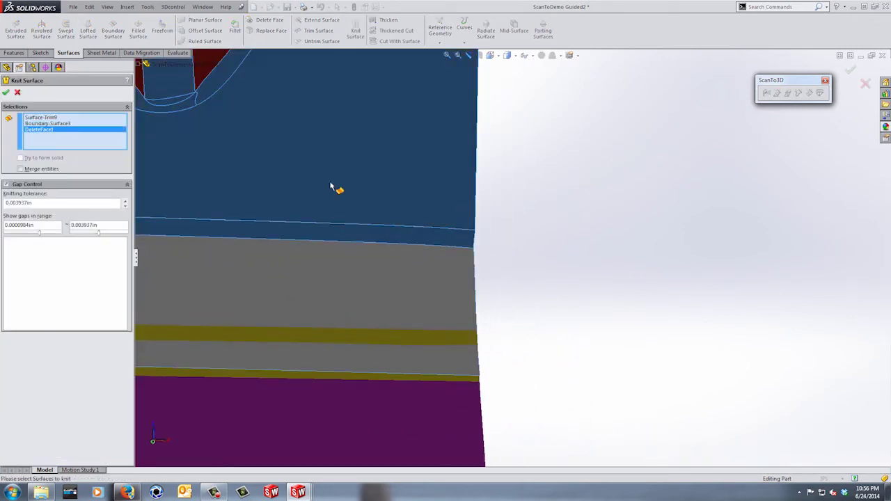
left_click(6, 92)
On the Top Plane, sketch a line about 63 in long across the grey patch just below the yellow strip, and finish the sketch
middle_click_drag(586, 243, 490, 302)
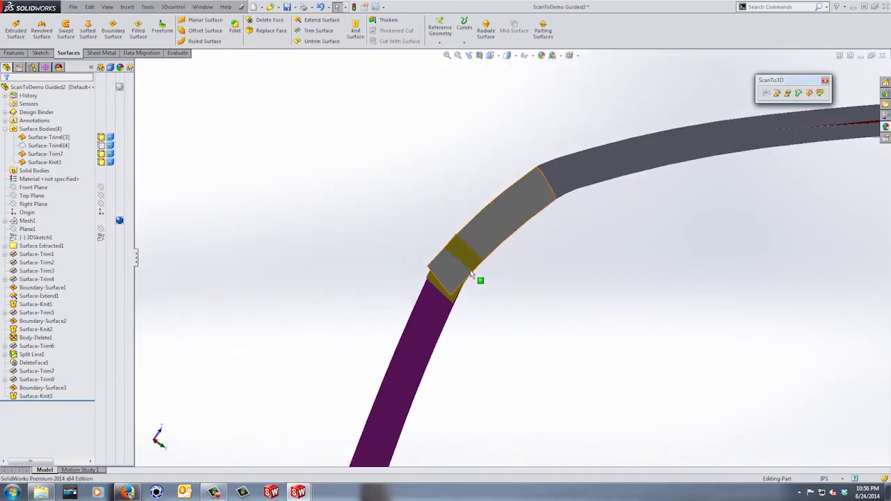
middle_click_drag(479, 273, 478, 265)
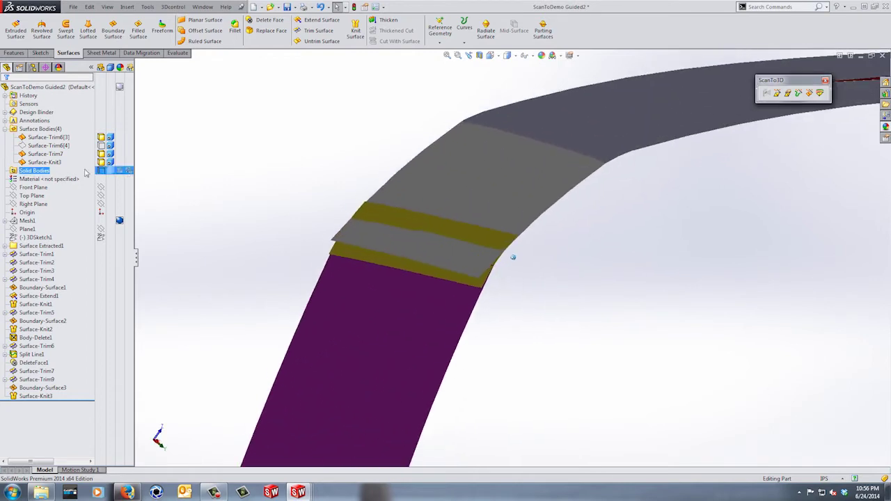
left_click(37, 197)
left_click(41, 183)
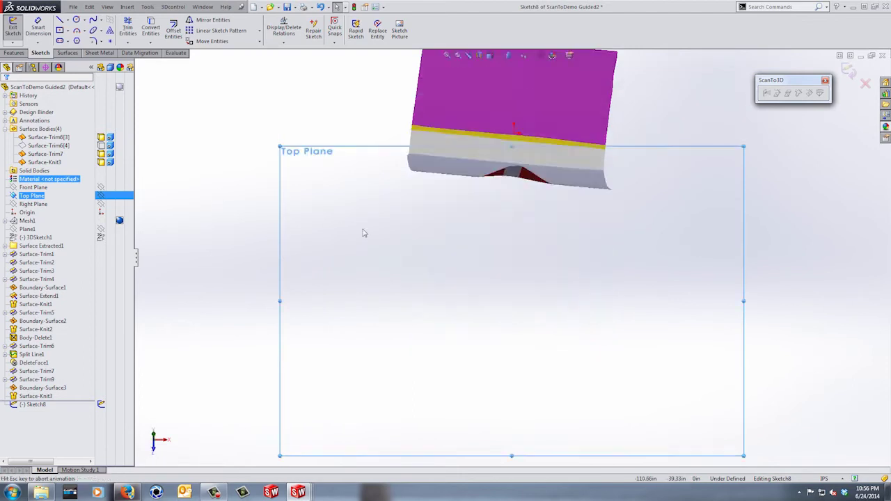
scroll(491, 341, "down", 3)
scroll(689, 338, "down", 2)
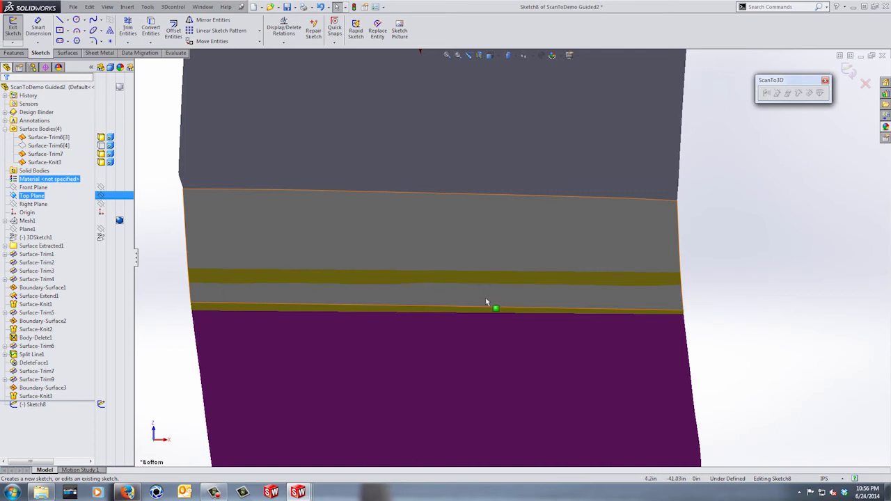
key("l")
left_click(694, 285)
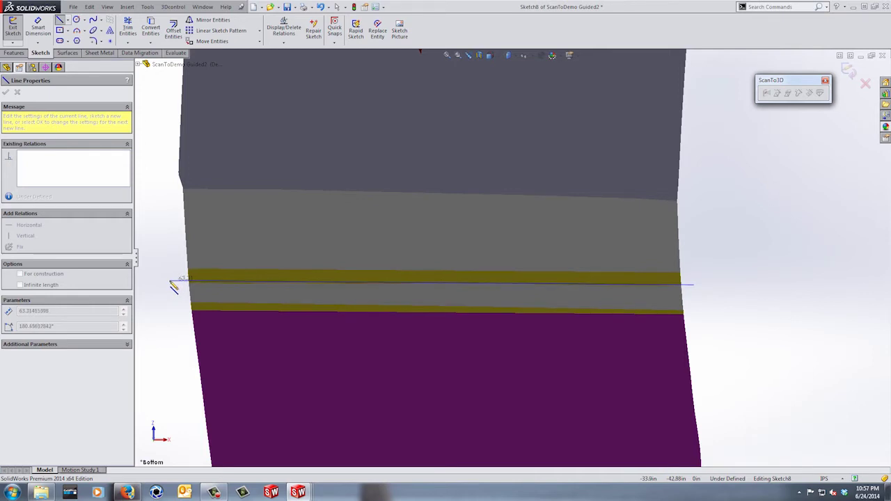
left_click(169, 282)
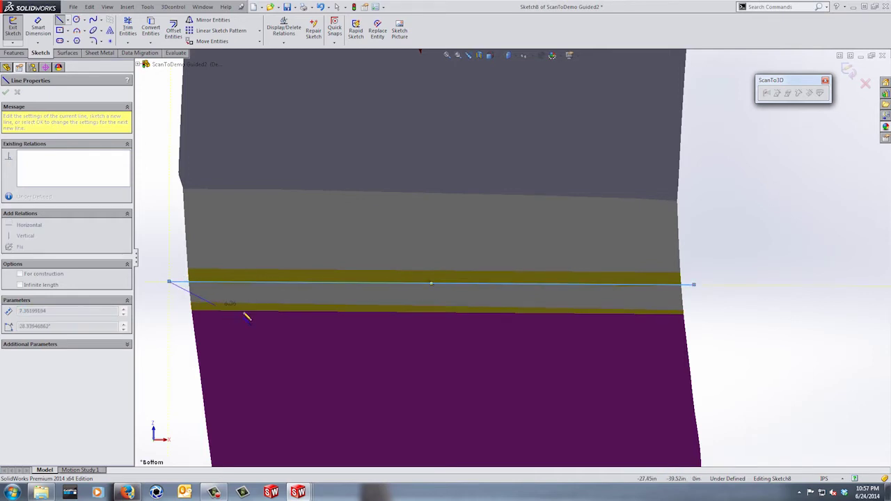
key("Escape")
left_click(848, 70)
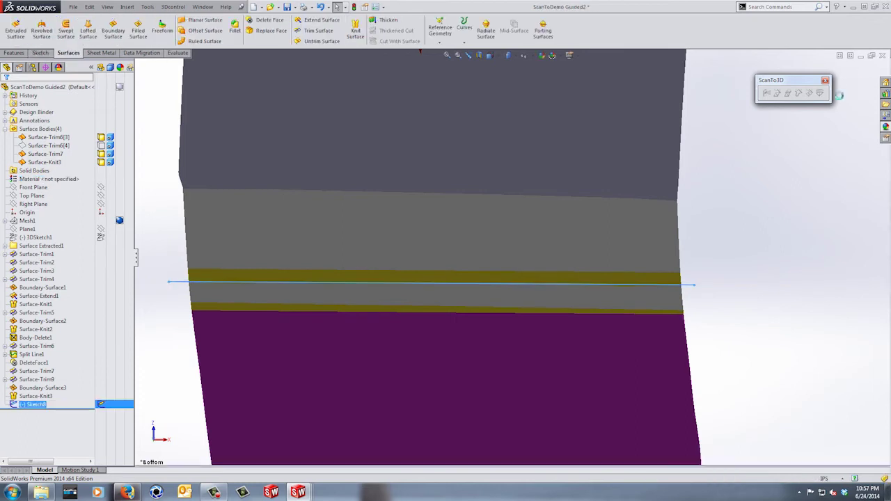
Try to trim away the knitted surface's strip next to the purple surface, using Sketch8 as the trim tool
left_click(318, 31)
middle_click_drag(522, 103, 611, 300)
left_click(610, 298)
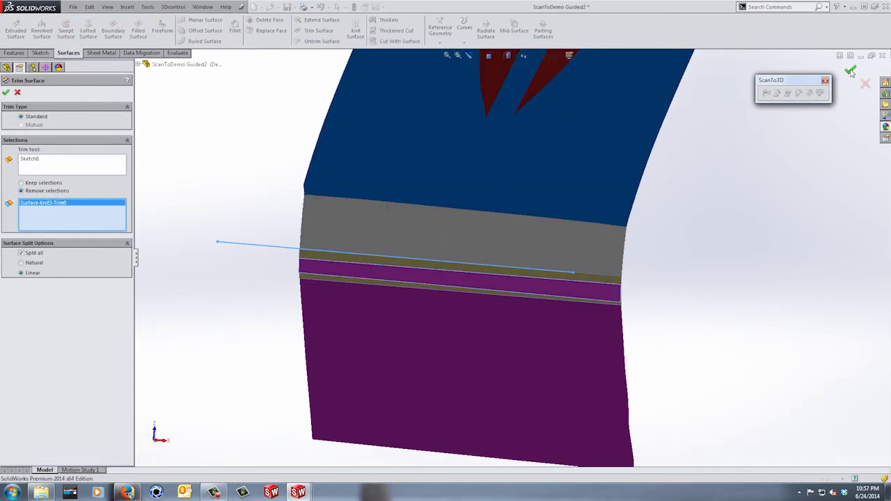
left_click(849, 71)
middle_click_drag(186, 182, 151, 209)
scroll(222, 215, "up", 3)
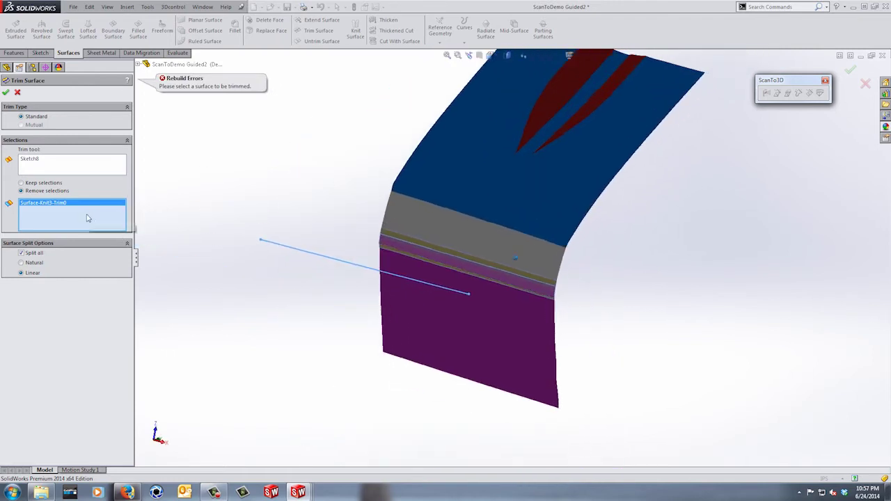
middle_click_drag(107, 196, 123, 152)
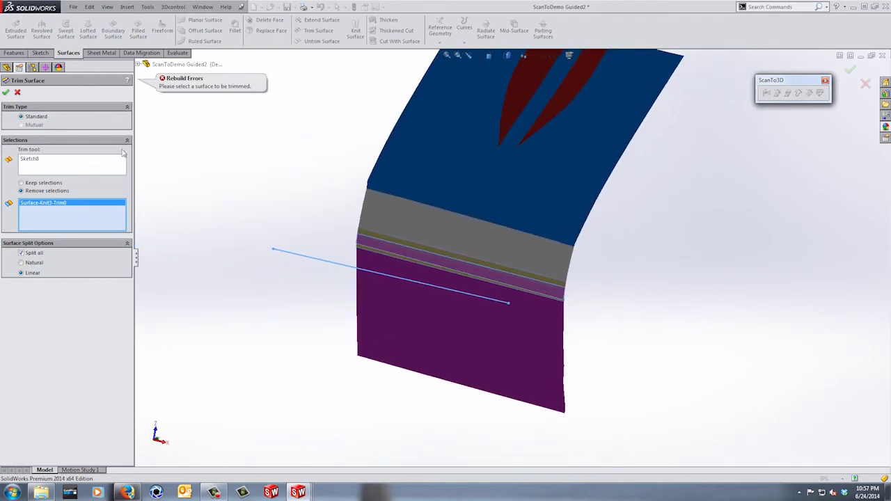
left_click(17, 93)
Split the grey patch's face with a projection split line from Sketch8
left_click(465, 27)
left_click(480, 56)
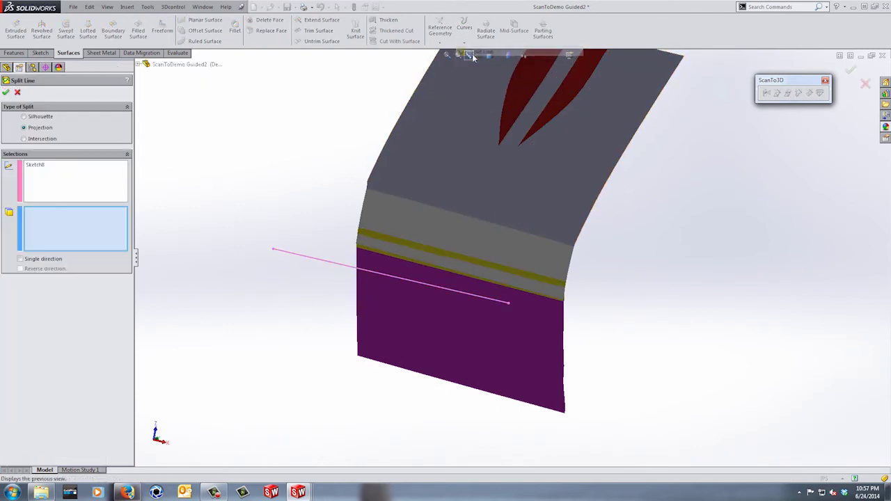
left_click(558, 269)
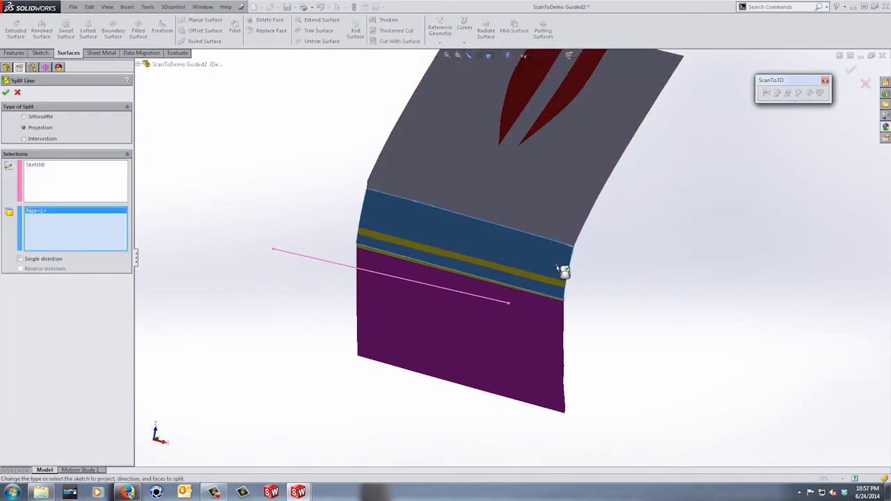
left_click(6, 93)
scroll(449, 272, "down", 2)
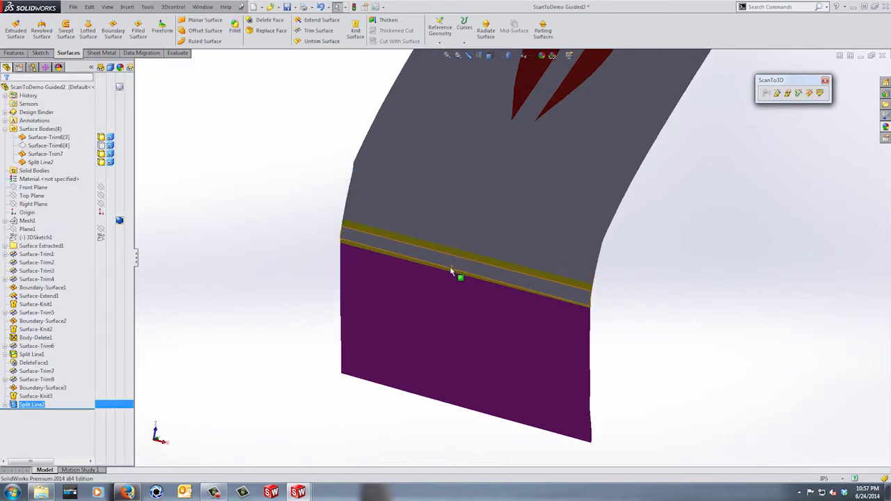
Delete the split-off face strip next to the purple surface with the Delete option of Delete Face
left_click(265, 21)
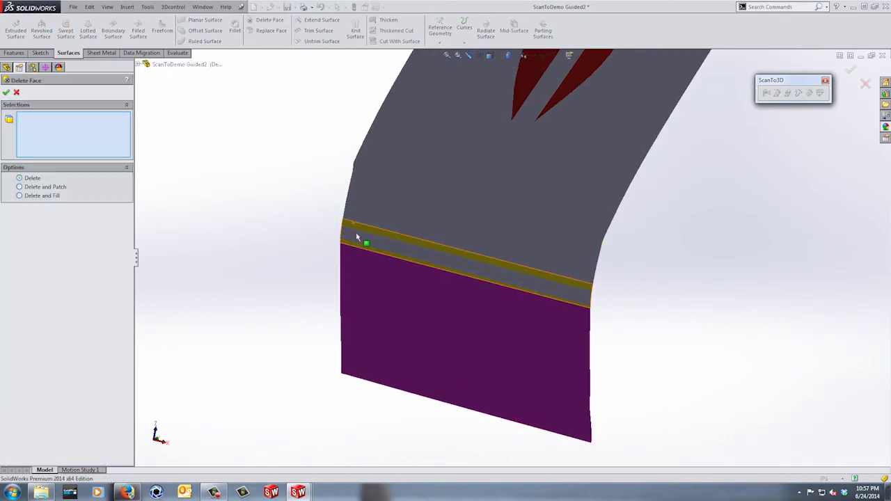
left_click(358, 235)
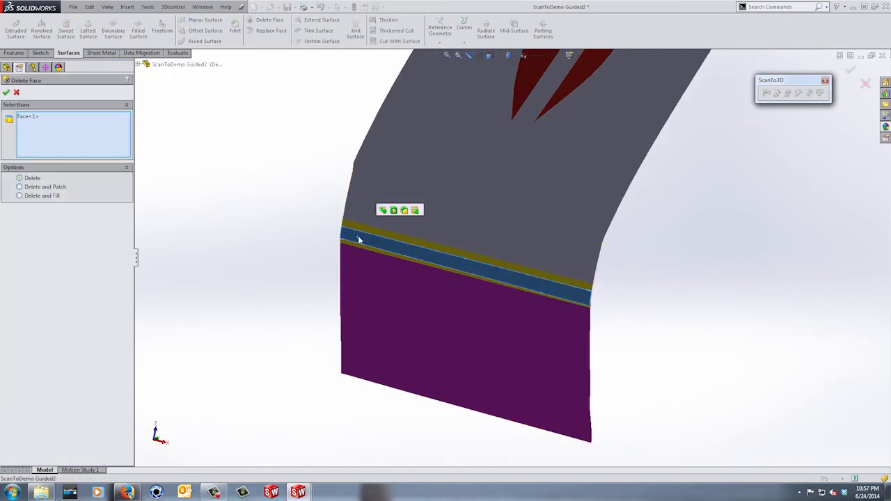
left_click(6, 94)
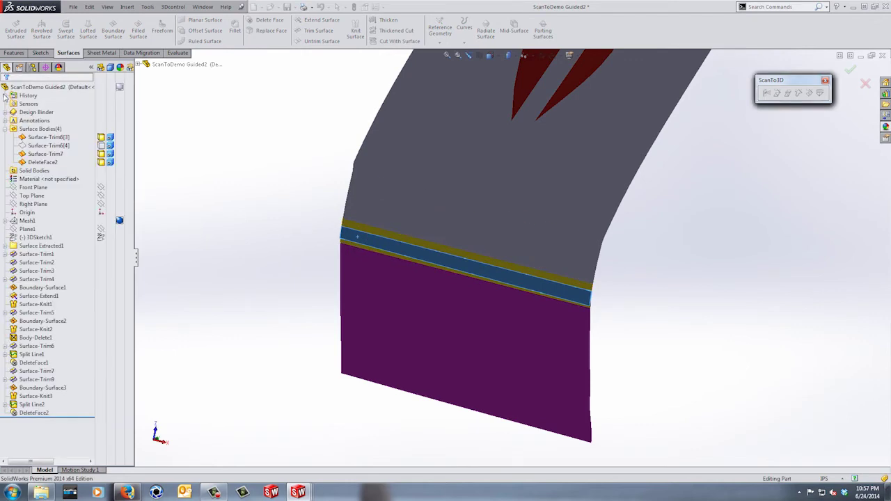
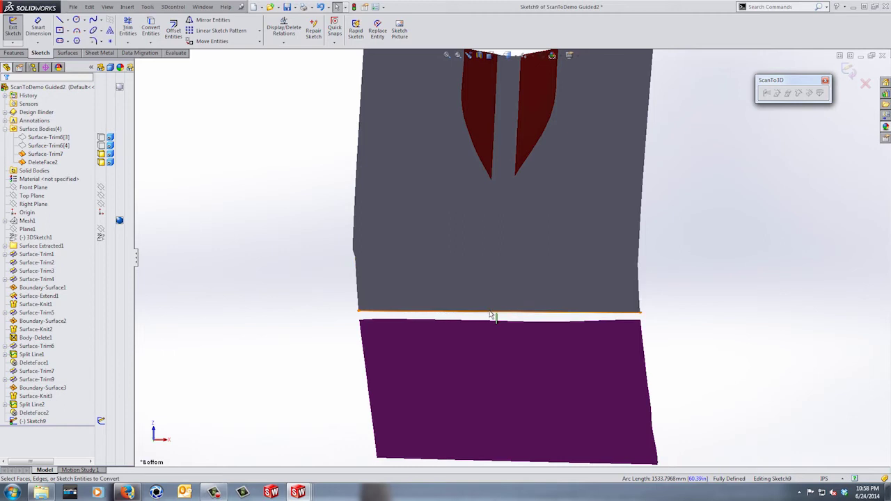
Show the Surface-Trim6[3] body and offset the converted edge in Sketch9 2 in toward the purple surface, with the base curve as construction
left_click(31, 139)
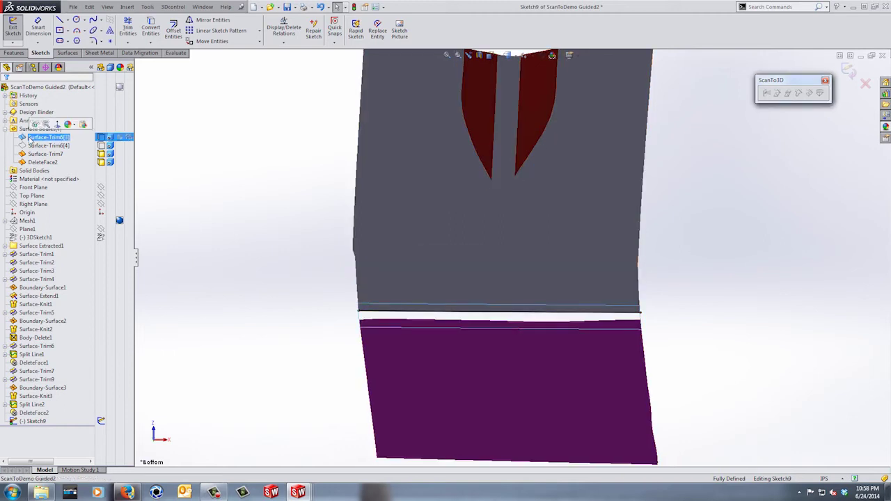
left_click(35, 125)
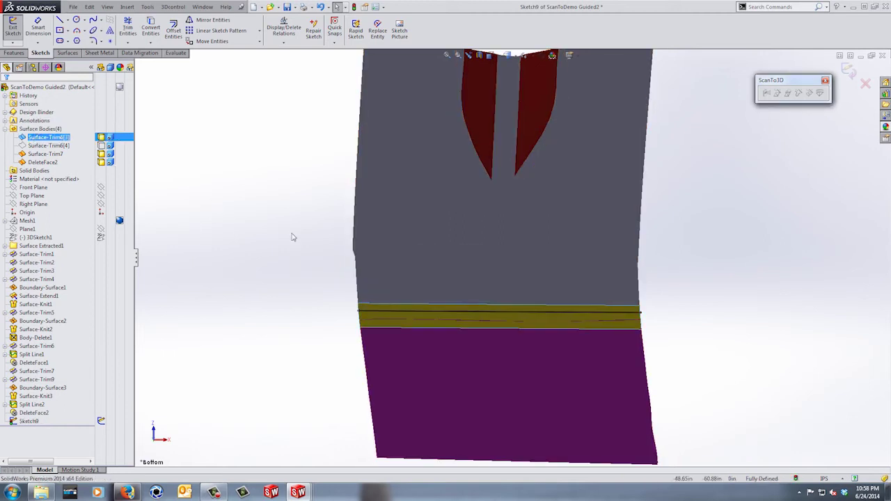
left_click(392, 315)
left_click(173, 31)
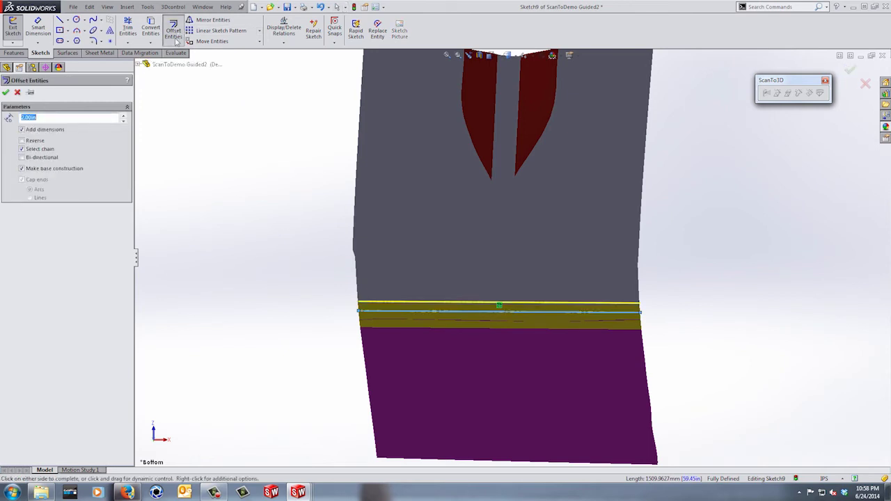
left_click(35, 142)
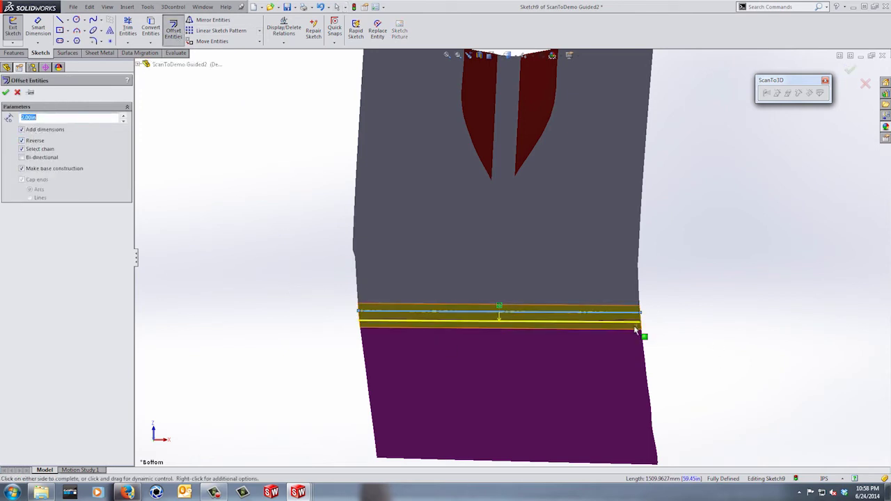
left_click(850, 72)
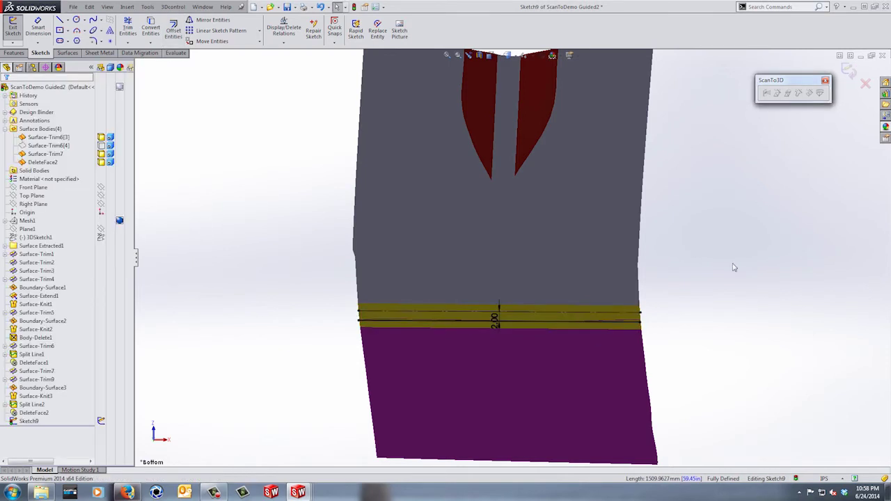
Extend the offset line's end in Sketch9 past the purple surface's side edge and exit the sketch
scroll(660, 327, "down", 5)
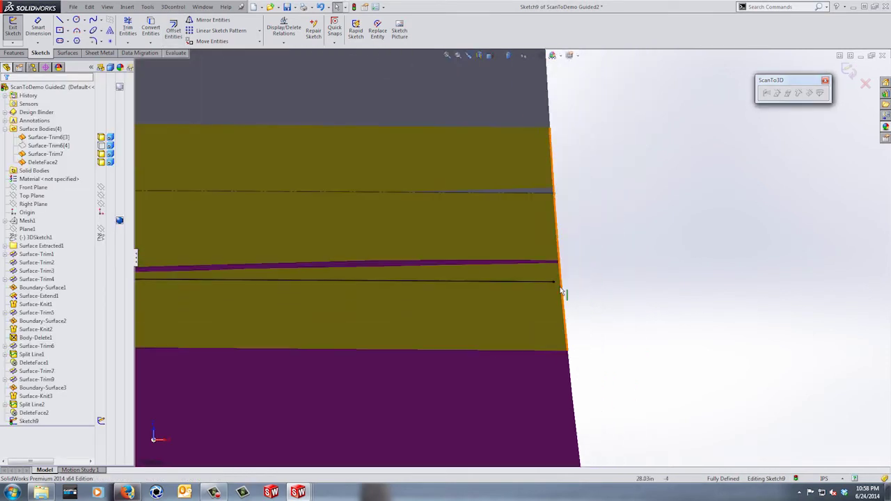
left_click_drag(554, 282, 606, 282)
left_click(670, 338)
scroll(676, 330, "up", 5)
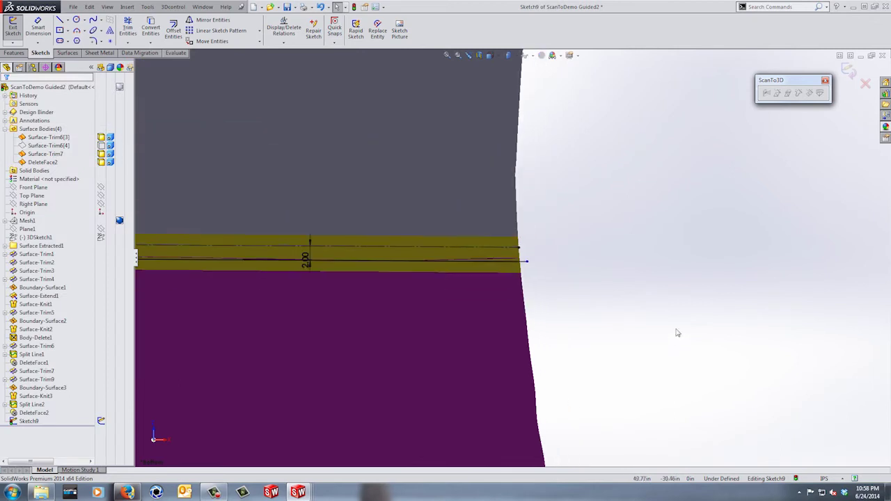
left_click(847, 71)
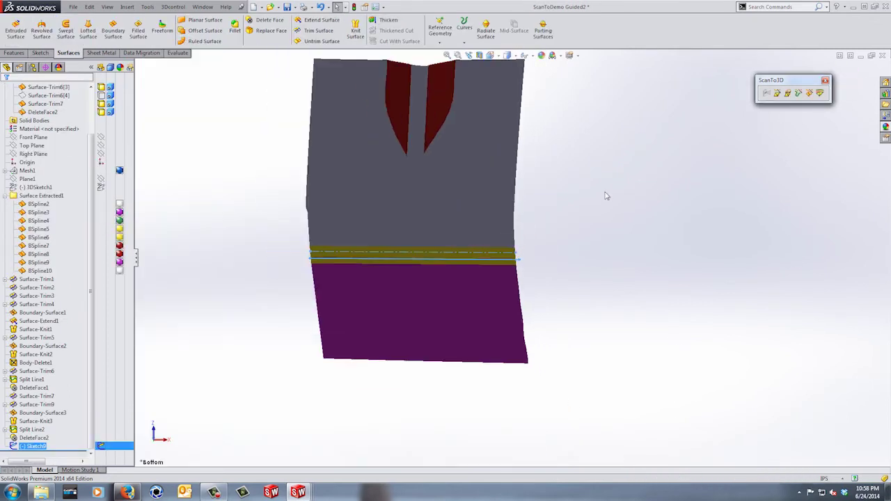
Hide the Surface-Trim6[3] body and delete it together with the Surface-Trim6[4] body
left_click(44, 88)
left_click(51, 76)
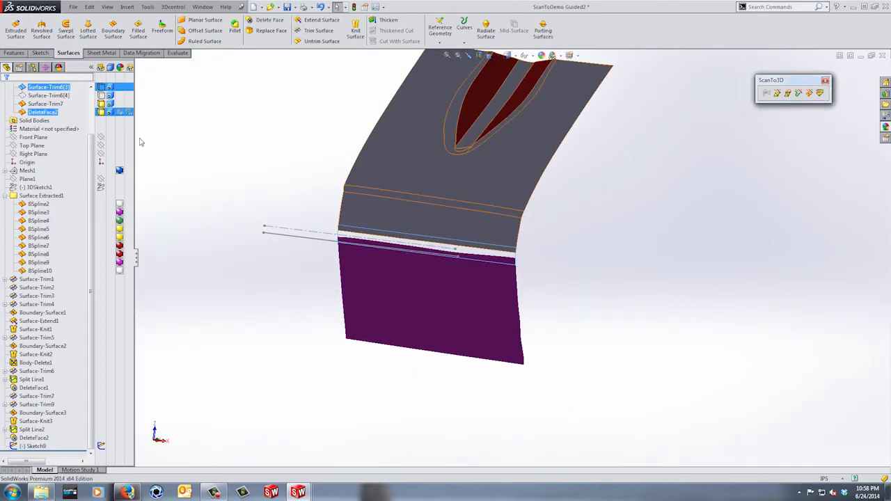
left_click(241, 174)
scroll(242, 174, "up", 3)
left_click(39, 95)
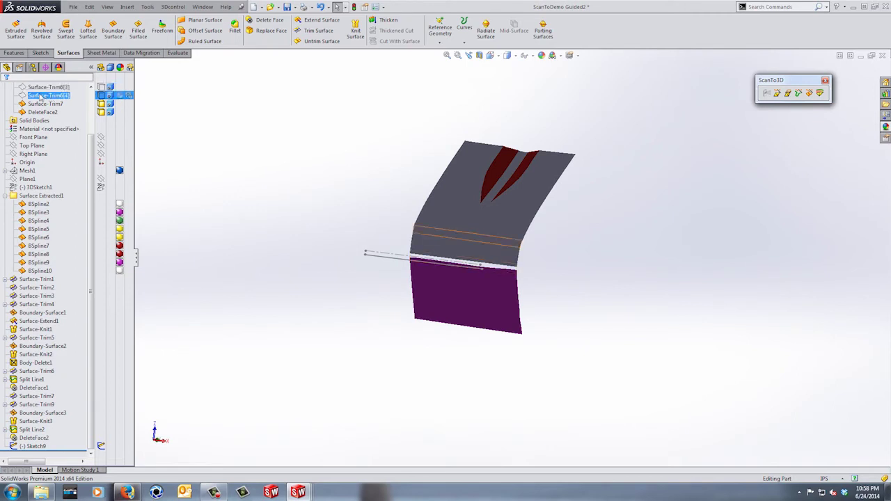
left_click(45, 87, "ctrl")
right_click(41, 87)
left_click(56, 132)
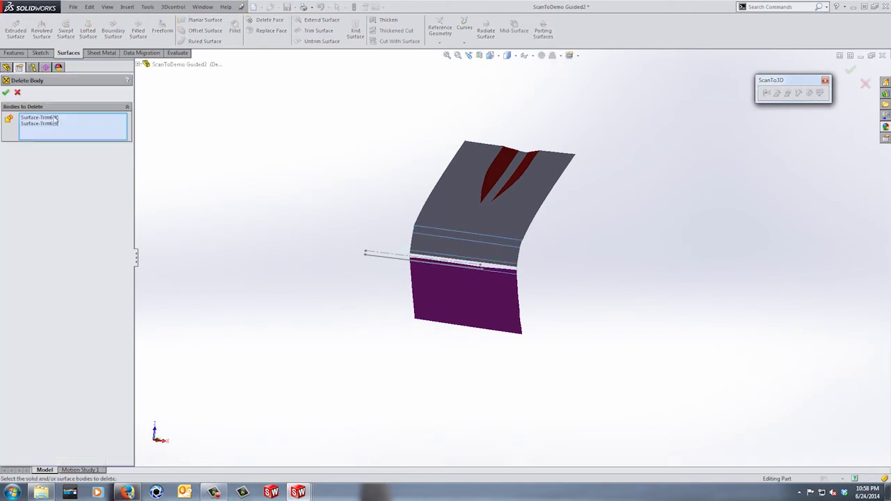
left_click(6, 93)
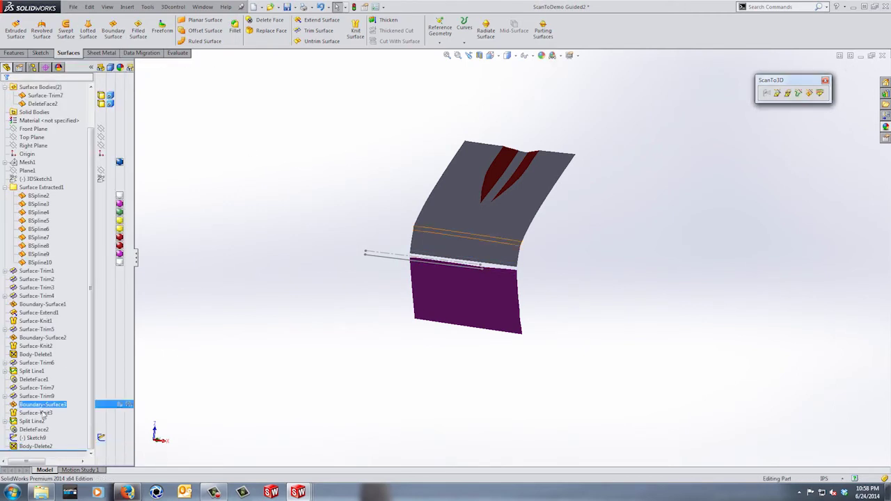
left_click(32, 438)
left_click(318, 30)
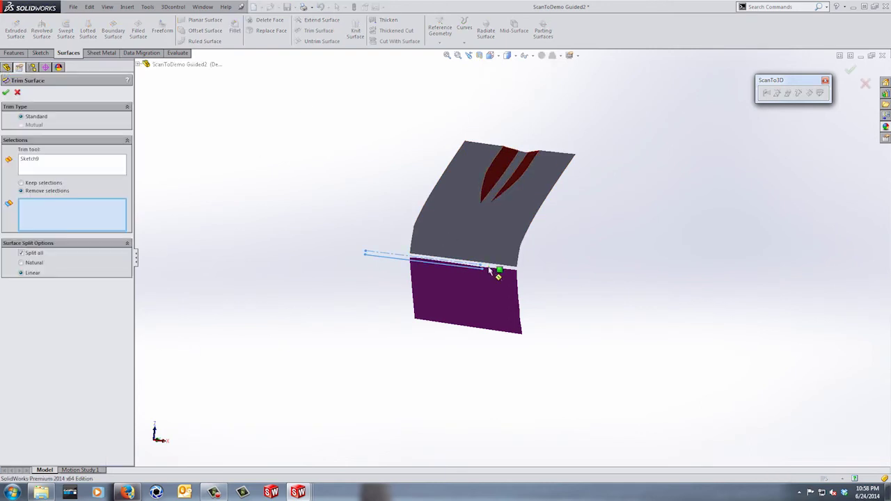
scroll(497, 273, "down", 5)
scroll(541, 276, "down", 3)
scroll(550, 261, "down", 3)
middle_click_drag(541, 269, 524, 241)
scroll(503, 263, "up", 3)
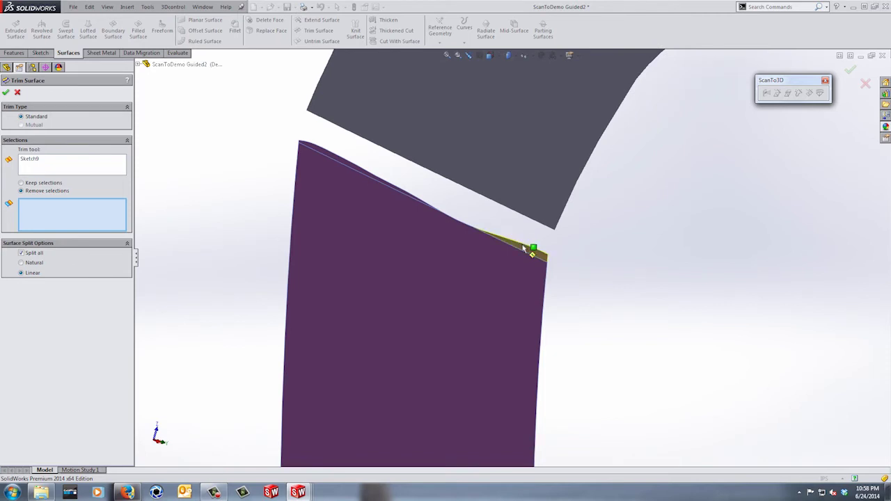
scroll(521, 248, "up", 3)
left_click(18, 92)
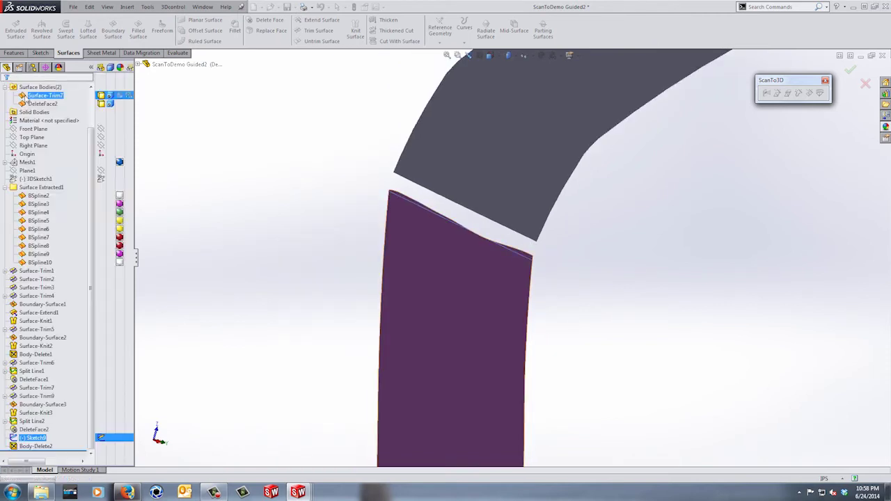
Edit Sketch9 and set the offset distance between its two lines to 2.25 in
scroll(234, 236, "up", 5)
left_click(36, 438)
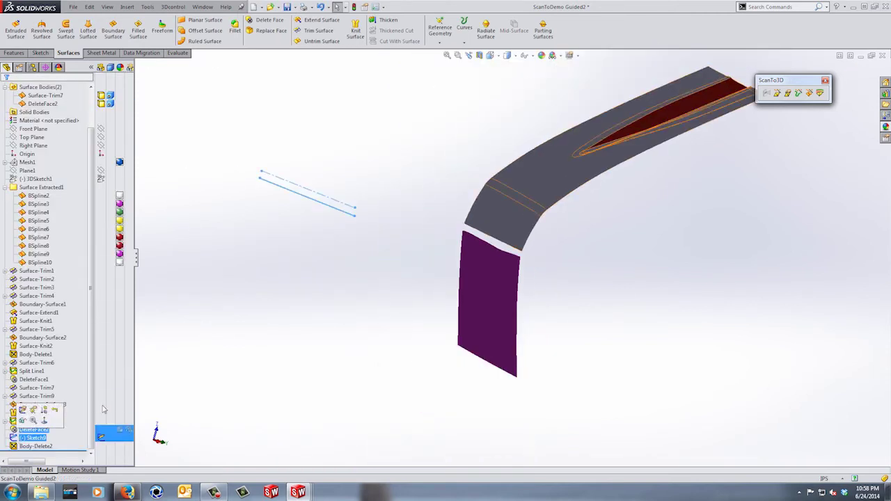
middle_click_drag(160, 362, 169, 360)
left_click(35, 437)
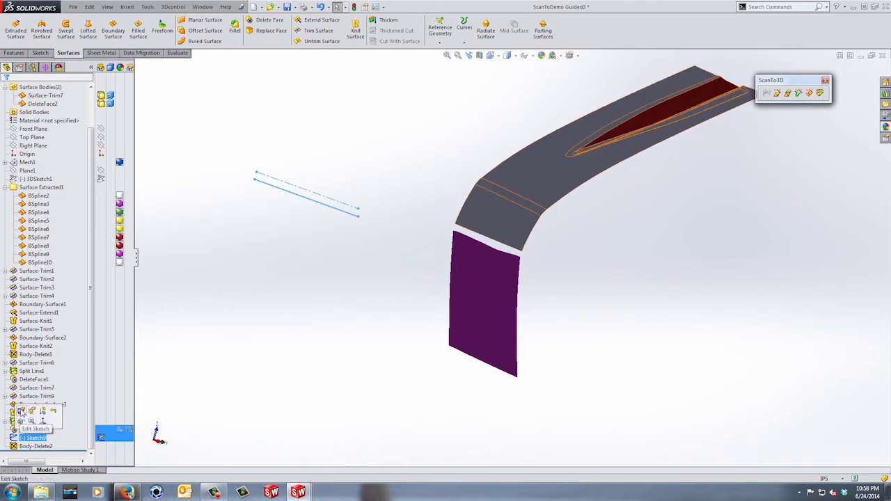
left_click(21, 410)
left_click(306, 197)
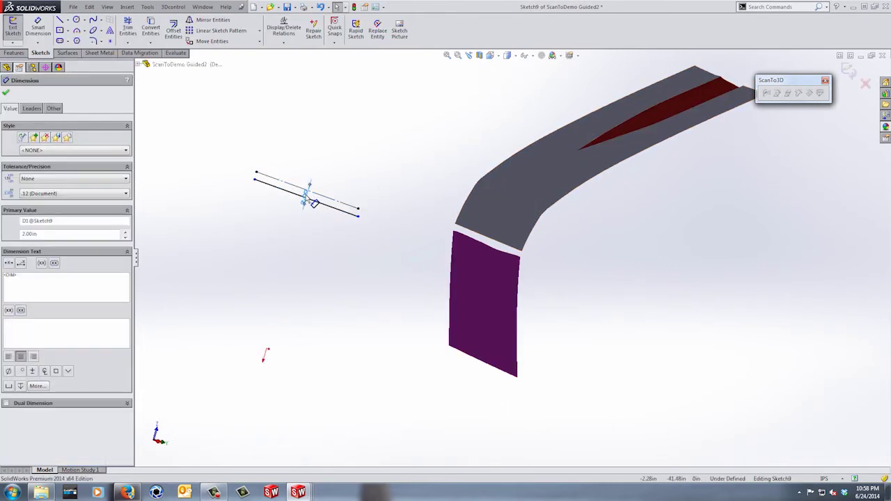
double_click(306, 196)
type("2.25")
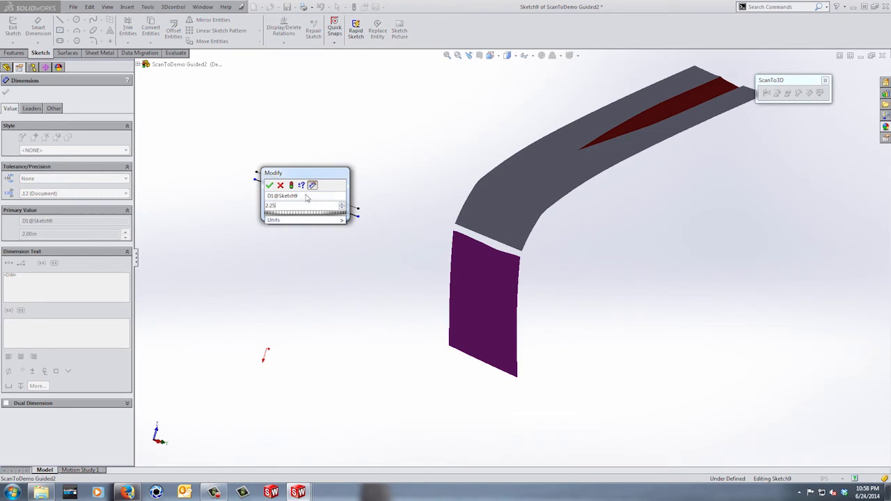
key("Return")
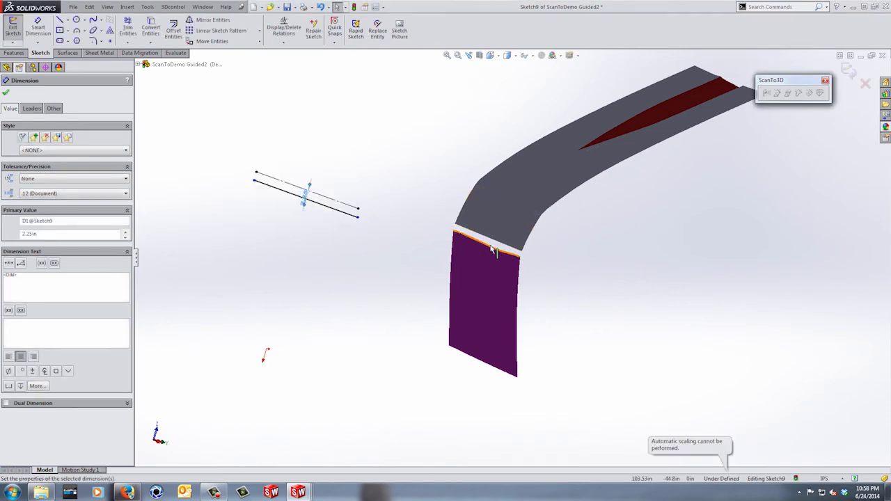
left_click(849, 70)
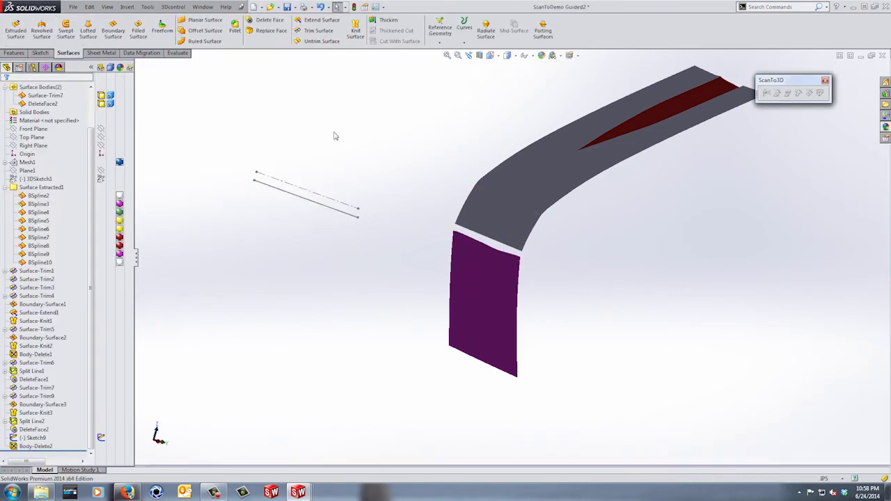
Trim away the purple surface's uneven strip along the gap, using Sketch9 as the trim tool with Remove selections
left_click(295, 198)
left_click(314, 30)
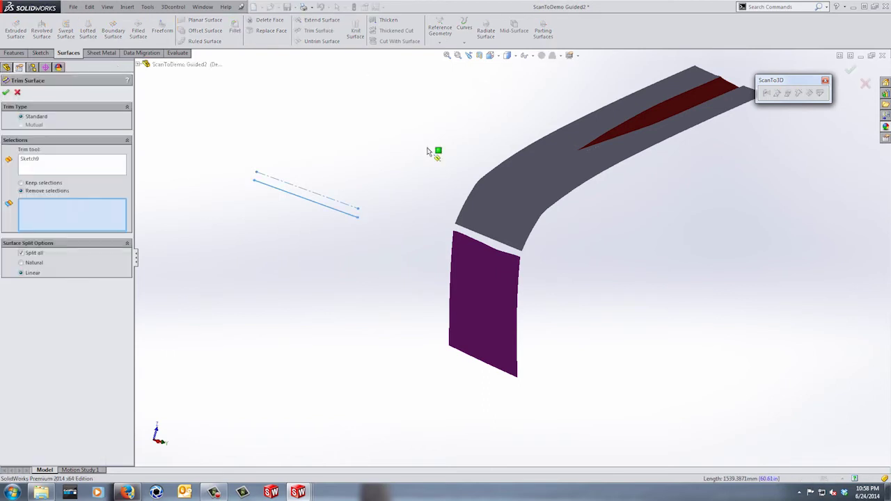
scroll(491, 251, "down", 5)
left_click(464, 232)
scroll(501, 254, "down", 5)
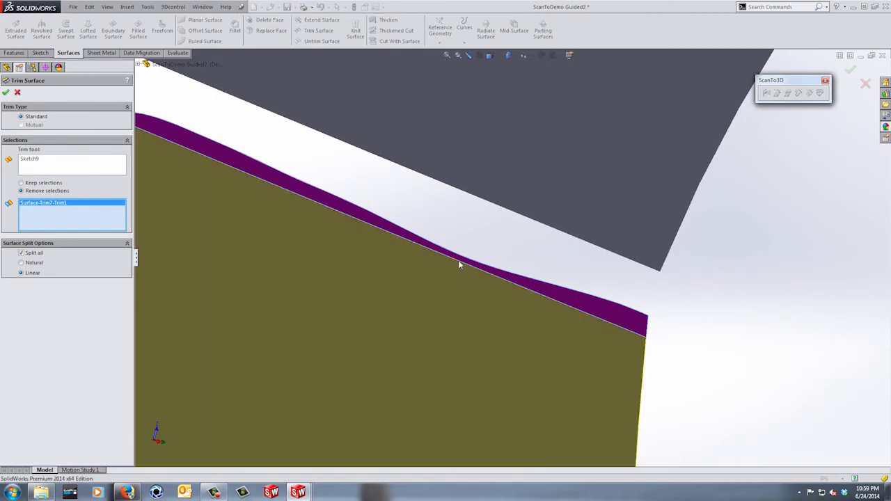
left_click(850, 70)
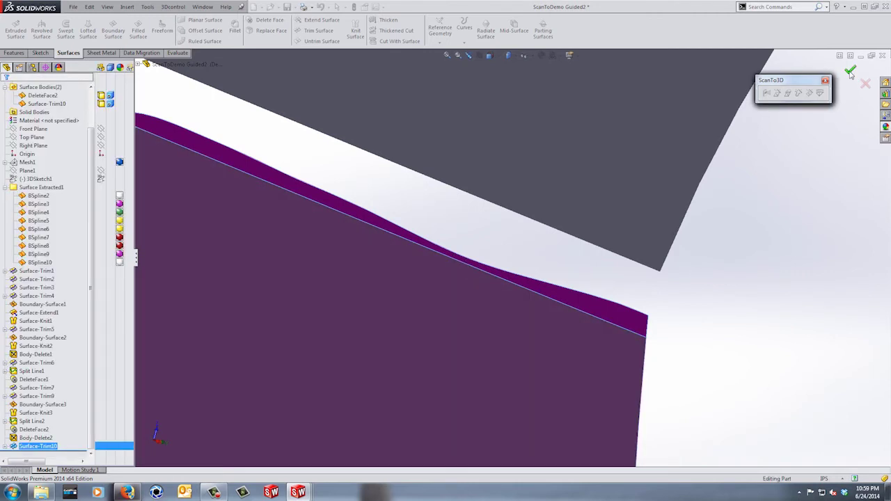
Bridge the gap between the grey and purple surface edges with a boundary surface set to Curvature To Face at both edges
scroll(790, 201, "up", 5)
scroll(471, 232, "down", 1)
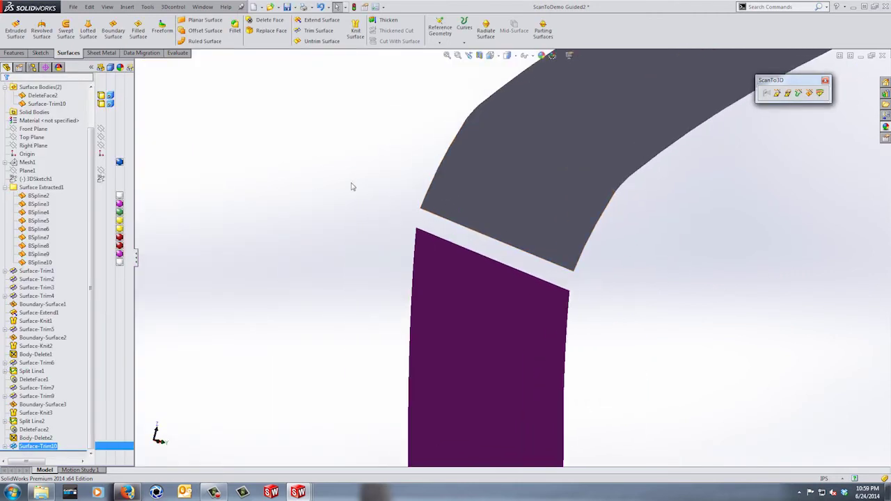
left_click(113, 29)
left_click(423, 213)
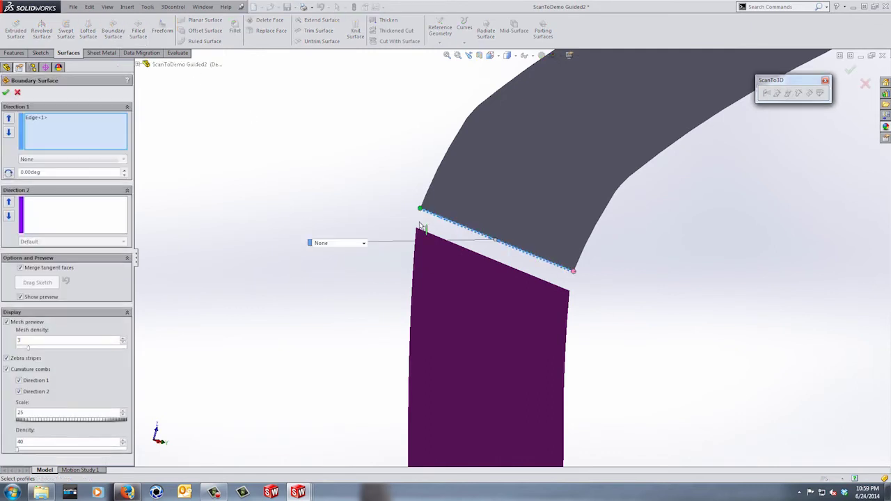
left_click(419, 232)
left_click(89, 161)
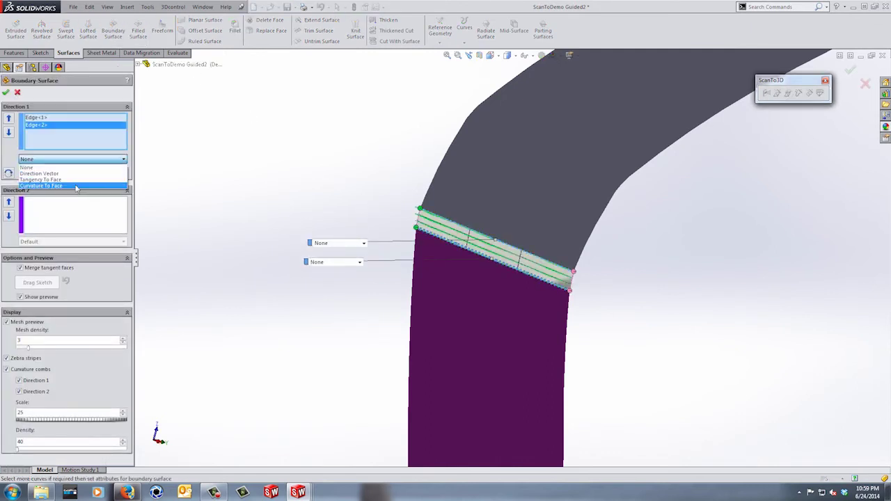
left_click(56, 184)
left_click(61, 118)
left_click(70, 158)
left_click(60, 185)
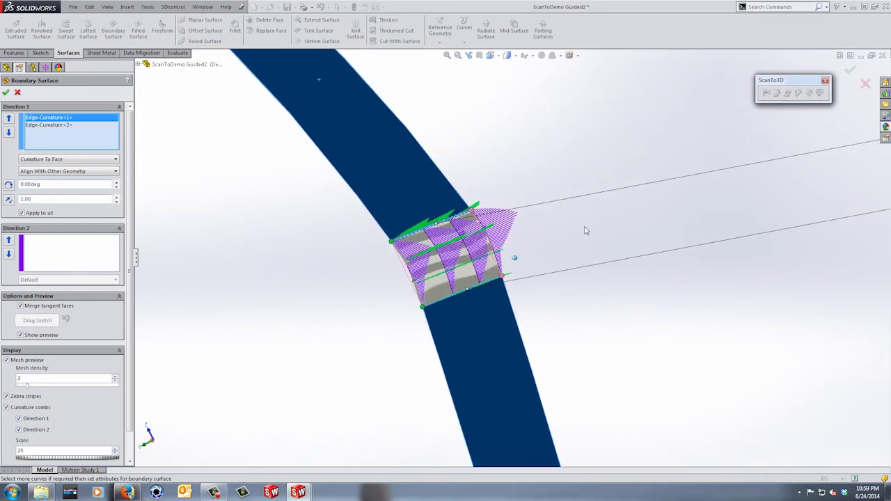
left_click(851, 70)
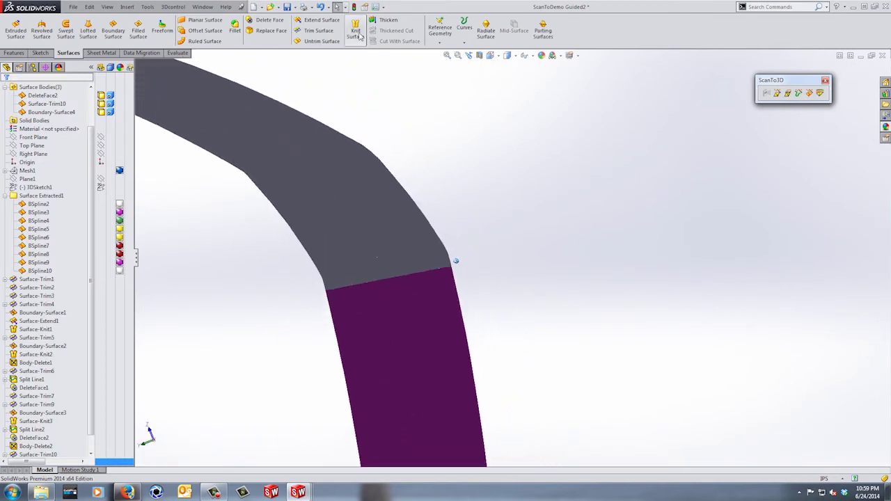
Knit the new boundary surface with the grey DeleteFace2 body and the trimmed purple surface
left_click(356, 30)
left_click(373, 204)
left_click(417, 308)
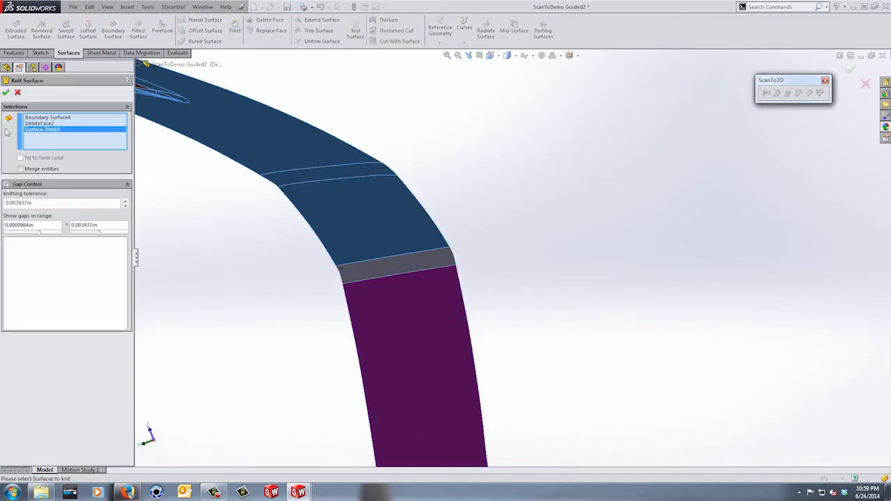
left_click(6, 93)
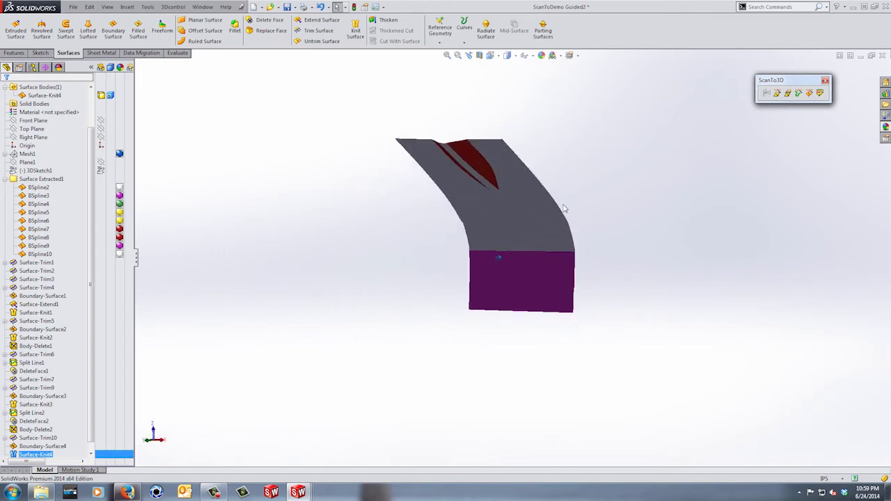
Remove all part appearances from ScanToDemo Guided2
right_click(120, 195)
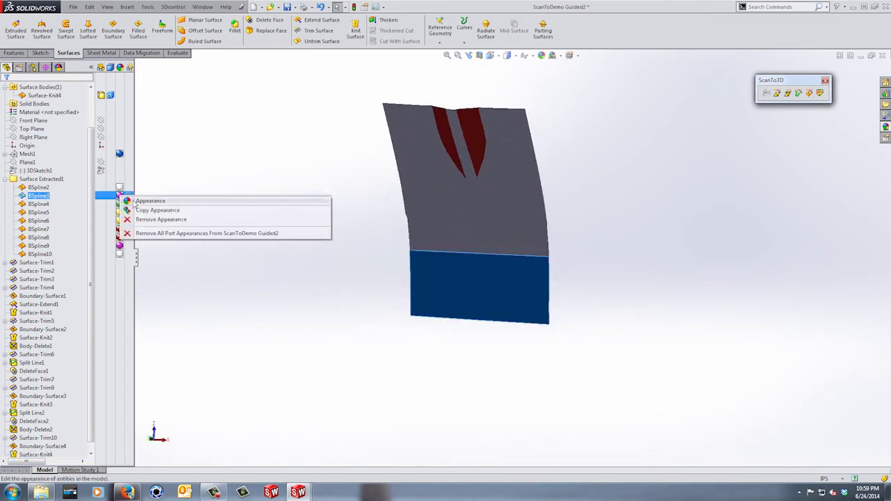
left_click(150, 234)
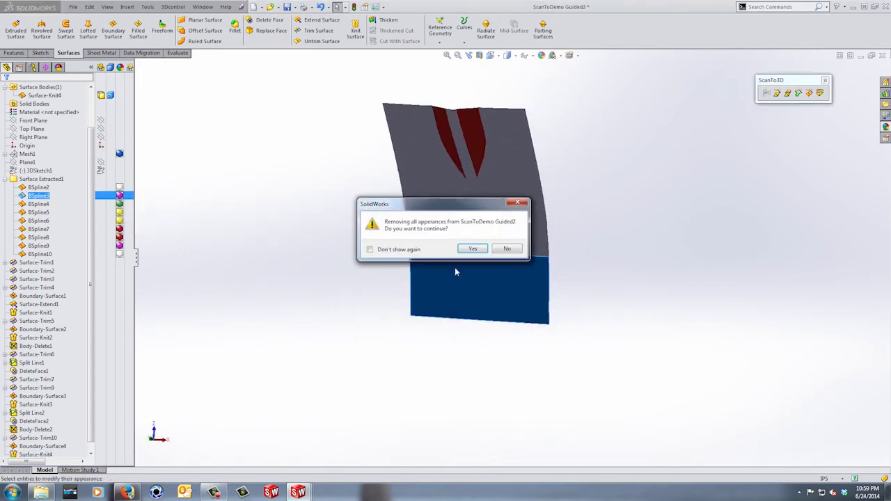
left_click(472, 250)
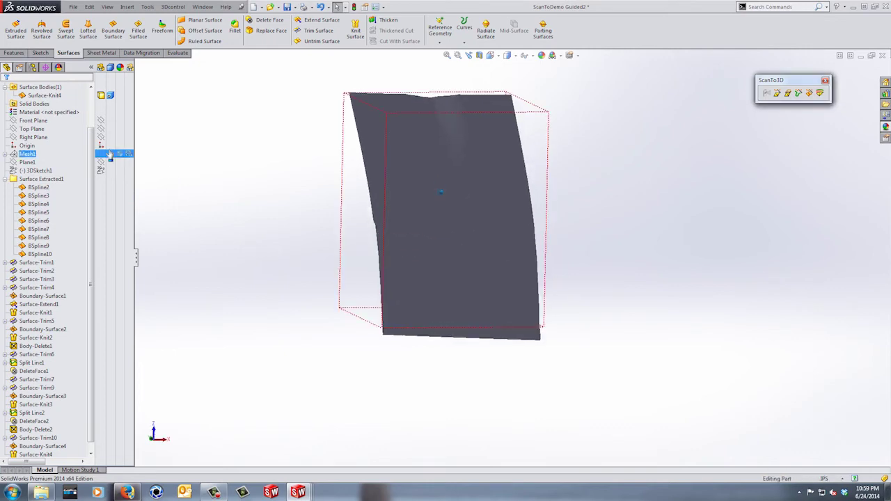
Apply the green high gloss plastic appearance to the Surface-Knit4 body
left_click(57, 96)
left_click(98, 80)
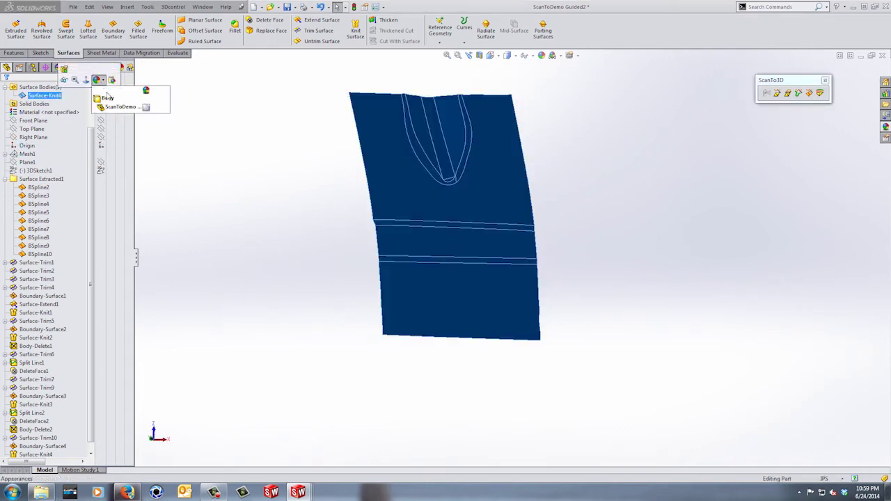
left_click(143, 100)
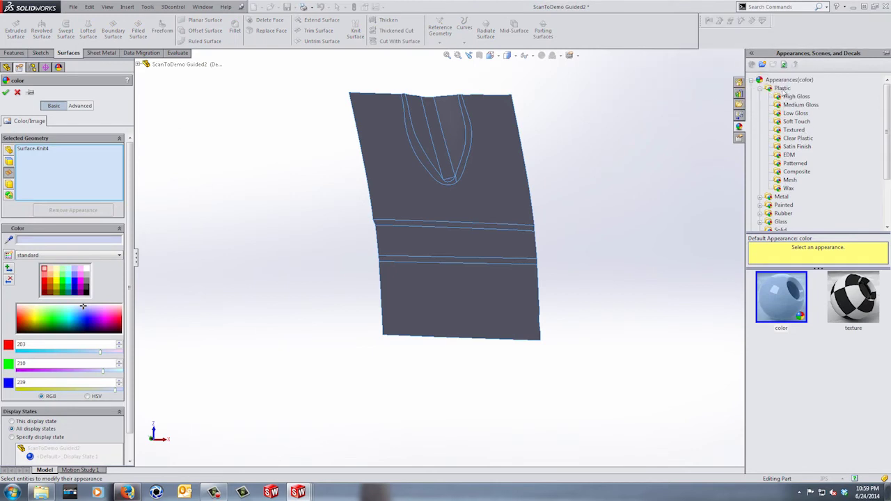
left_click(791, 98)
scroll(824, 354, "down", 6)
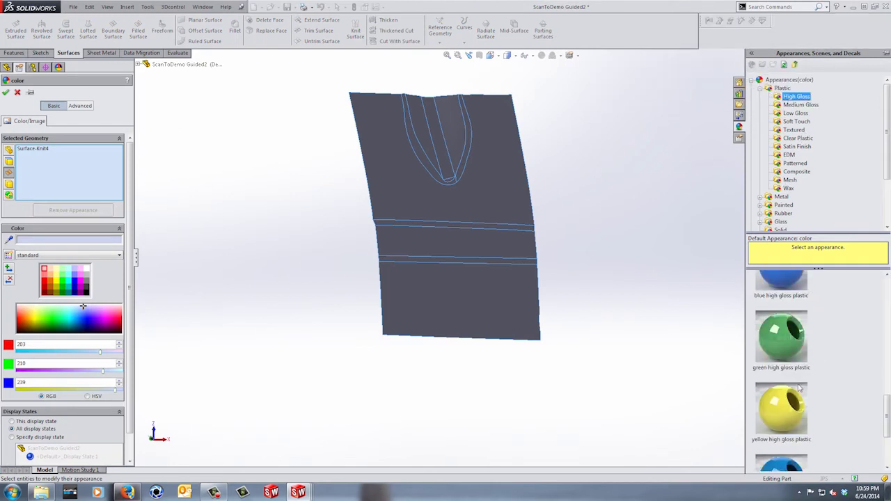
left_click(795, 339)
left_click(6, 92)
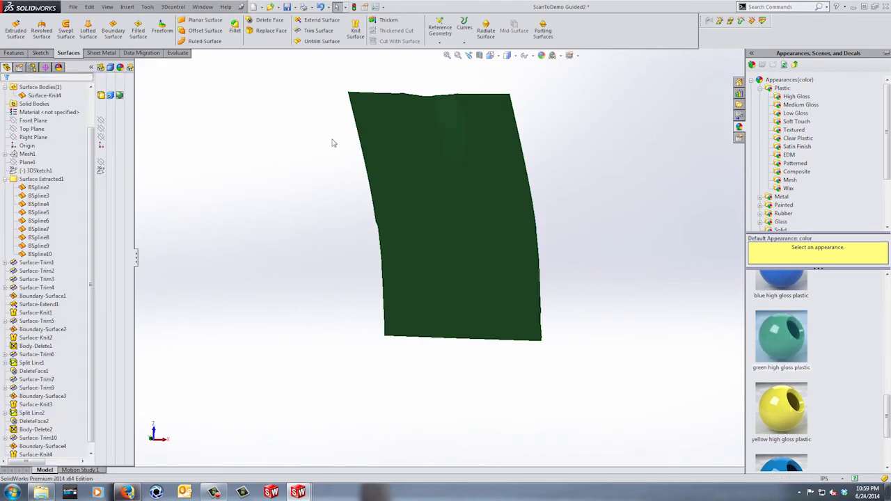
Turn on RealView Graphics and examine the knitted surface's continuity along the bend
left_click(572, 56)
left_click(591, 68)
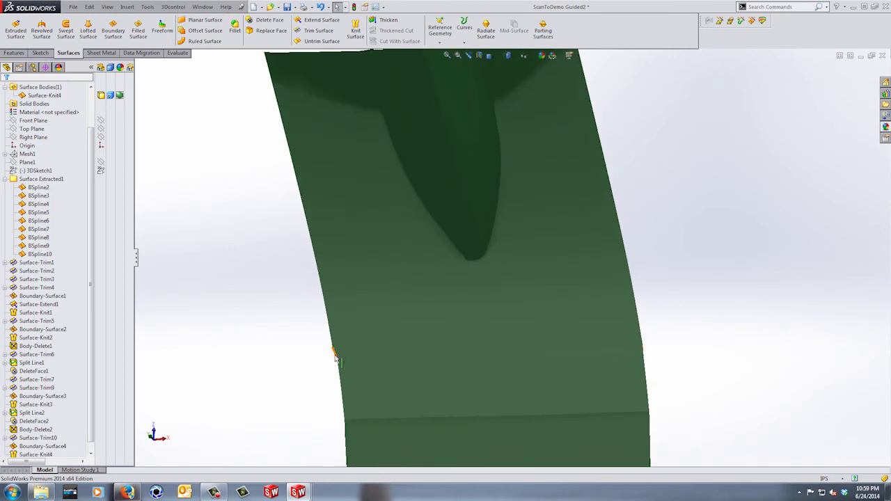
middle_click_drag(368, 397, 722, 333)
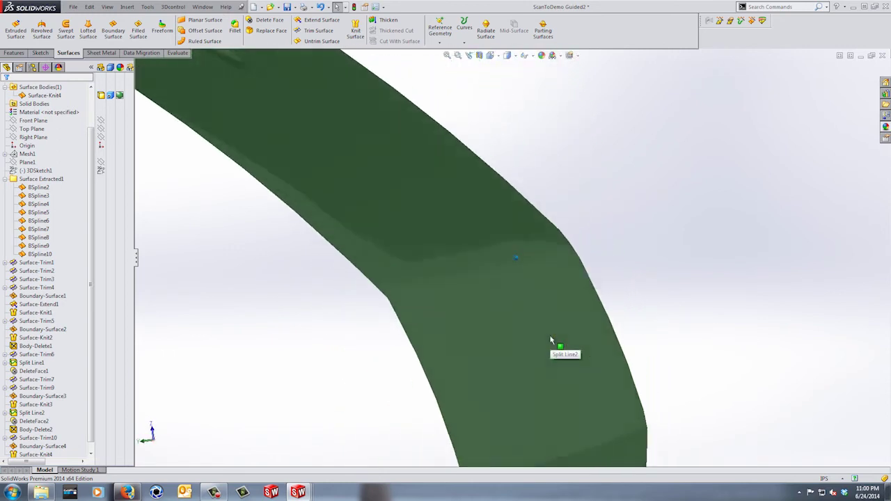
Show the hidden Mesh1 scan together with the knitted green surface
key("ctrl+1")
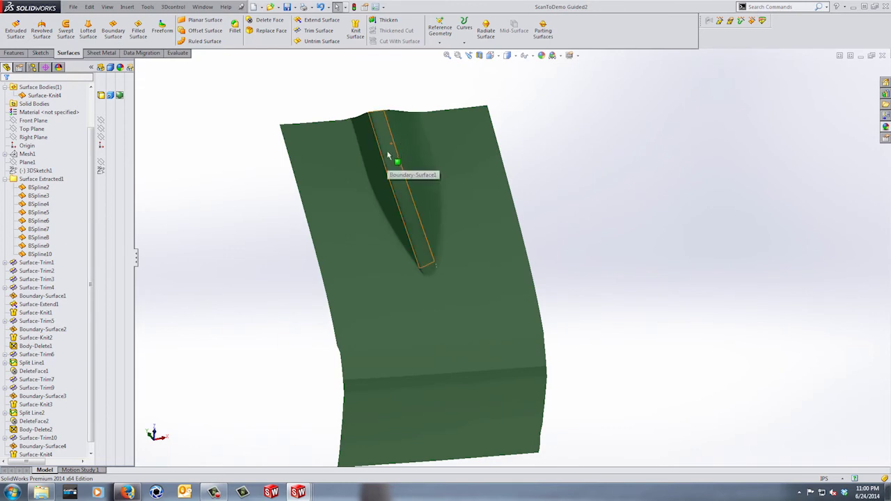
left_click(20, 161)
right_click(19, 154)
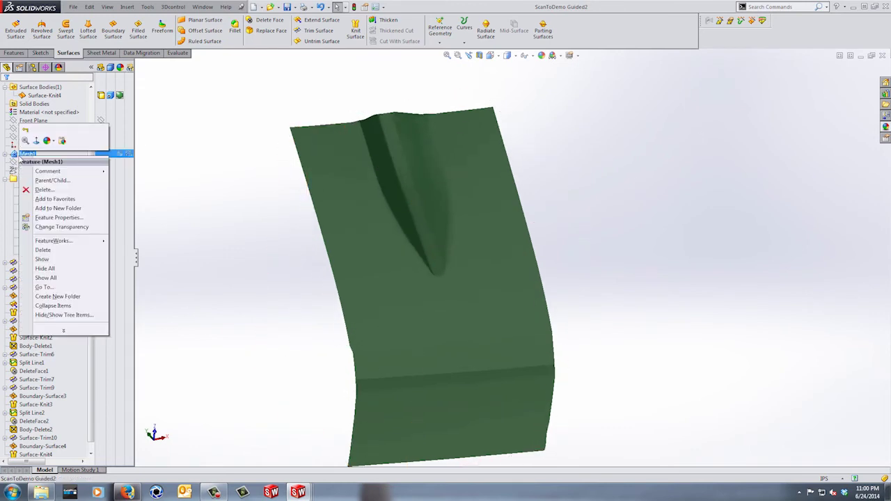
left_click(41, 259)
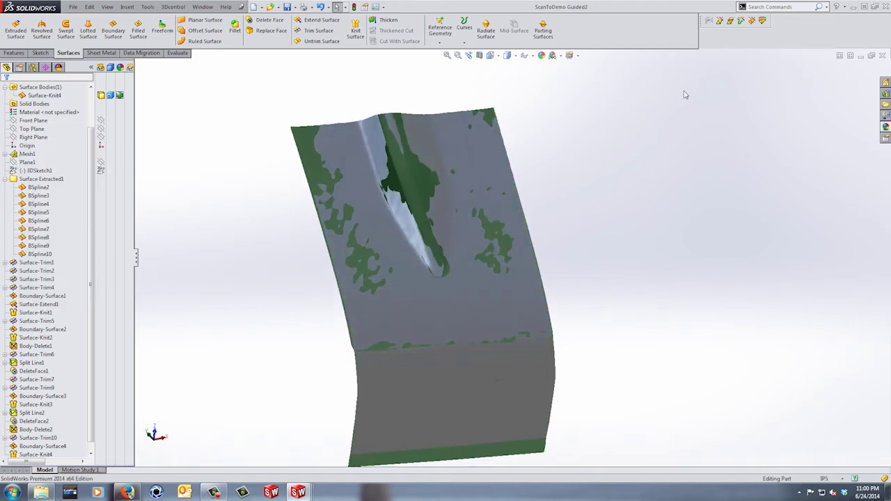
Calculate the surface to mesh deviation of the Surface-Knit4 body against Mesh1
left_click(763, 22)
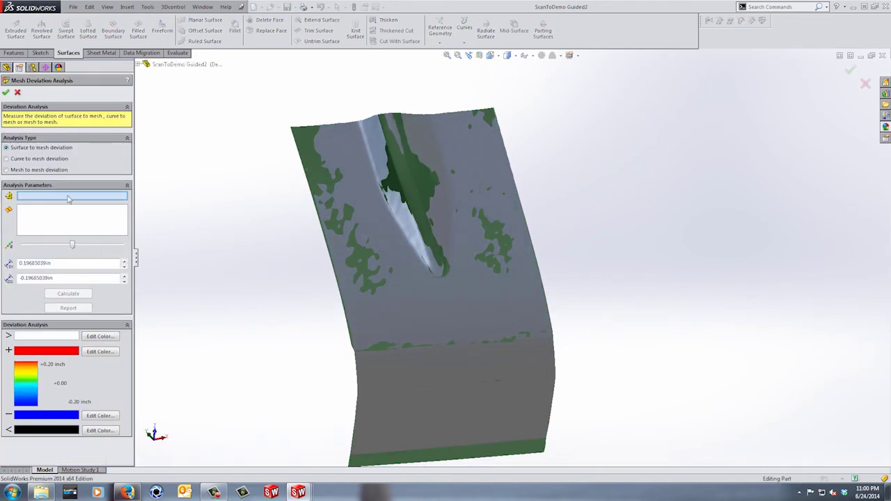
left_click(409, 218)
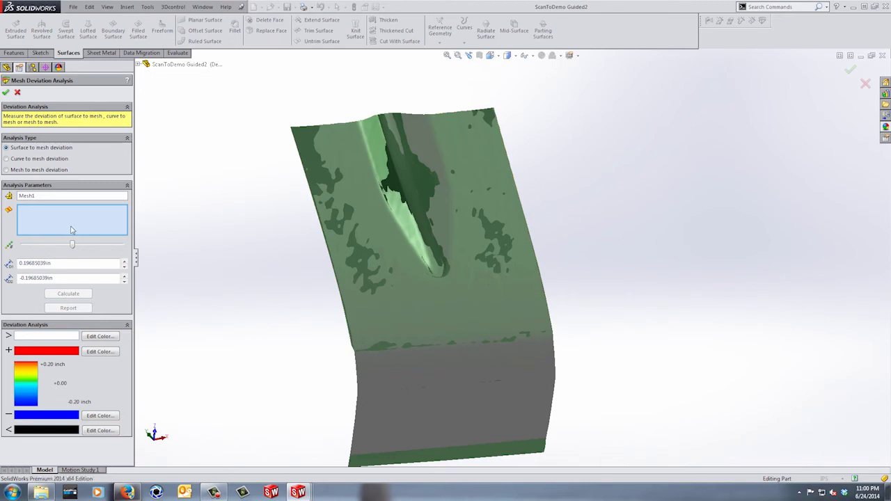
left_click(139, 64)
left_click(147, 106)
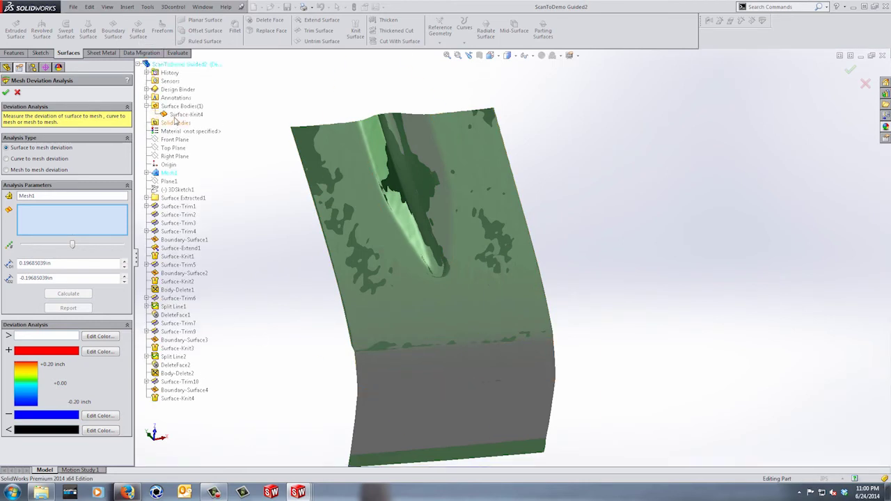
left_click(184, 114)
left_click(81, 294)
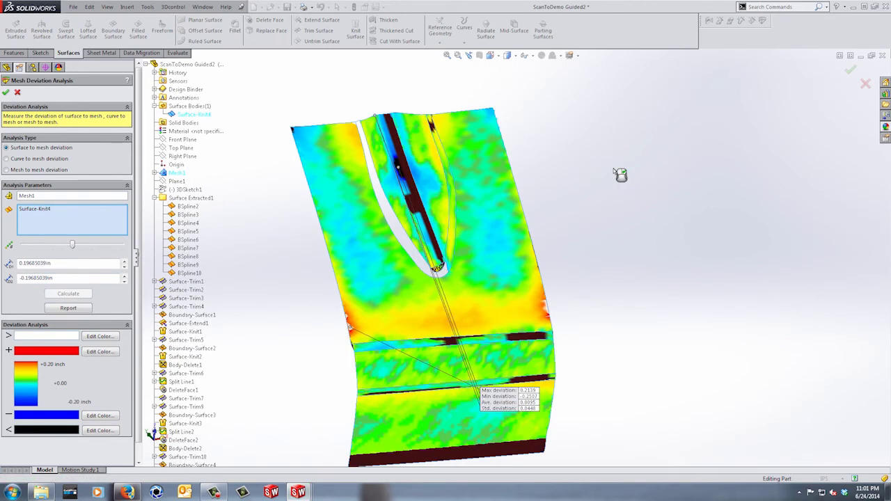
Examine the deviation map of the knitted surface along the bend, side edges and groove, and close the analysis without saving it
middle_click_drag(575, 325, 328, 321)
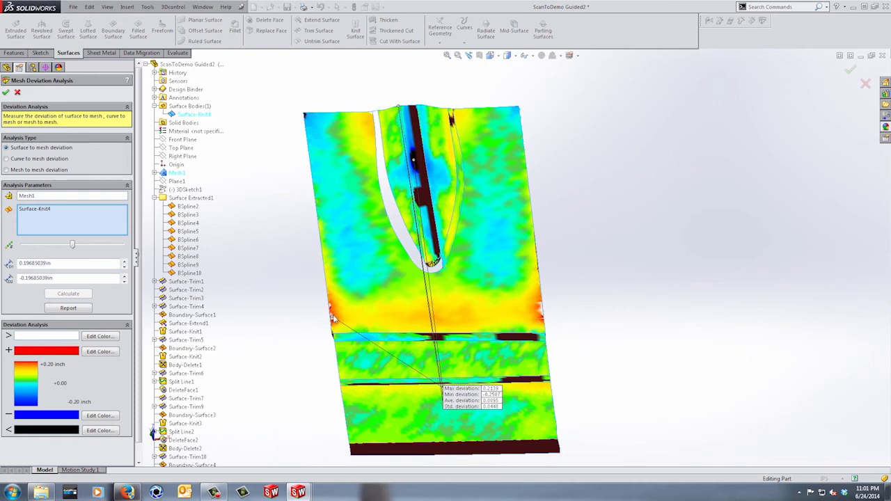
middle_click_drag(534, 312, 544, 309)
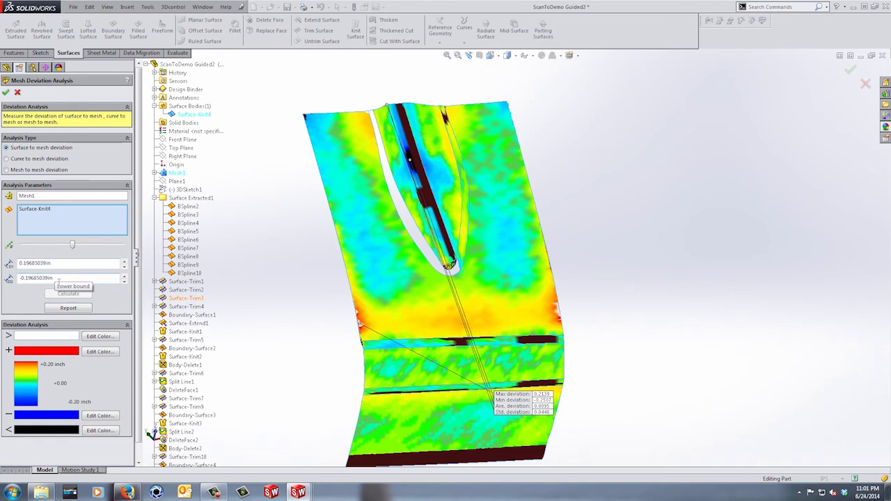
mouse_move(488, 330)
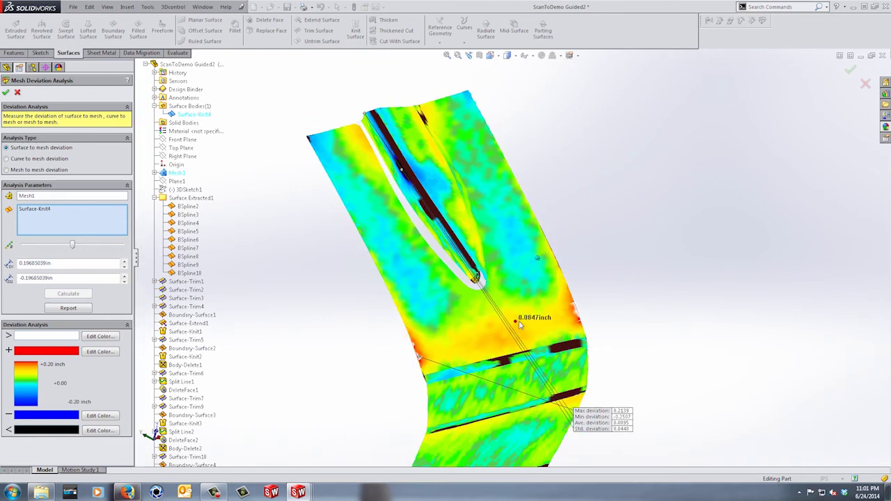
middle_click_drag(454, 302, 398, 174)
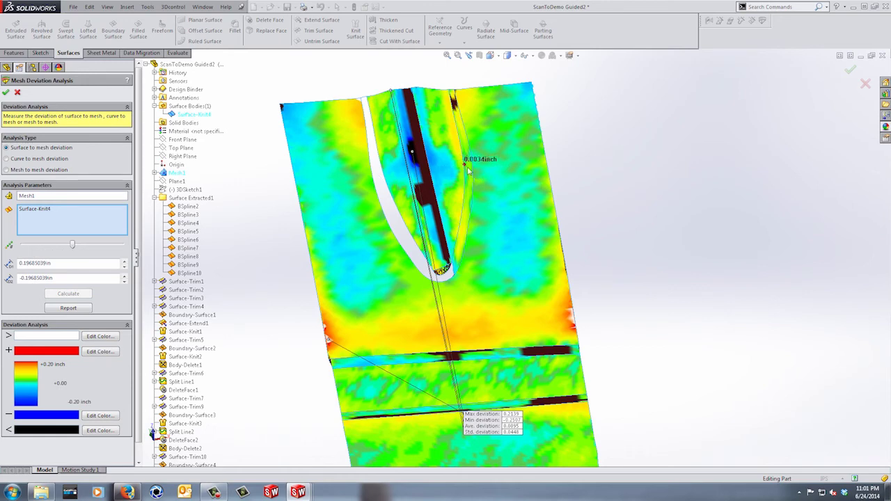
left_click(17, 92)
left_click(696, 201)
scroll(644, 225, "up", 4)
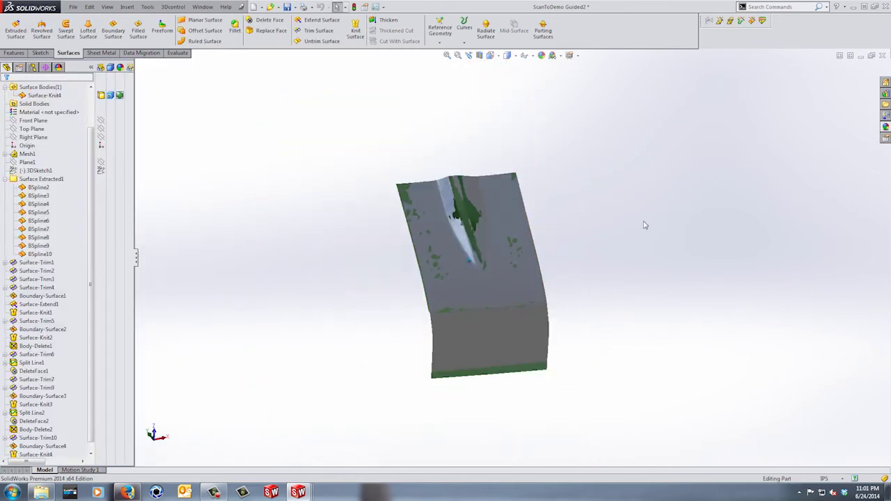
Switch to the ScanToDemo Automatic part and show its Mesh1 scan
left_click(205, 8)
left_click(247, 103)
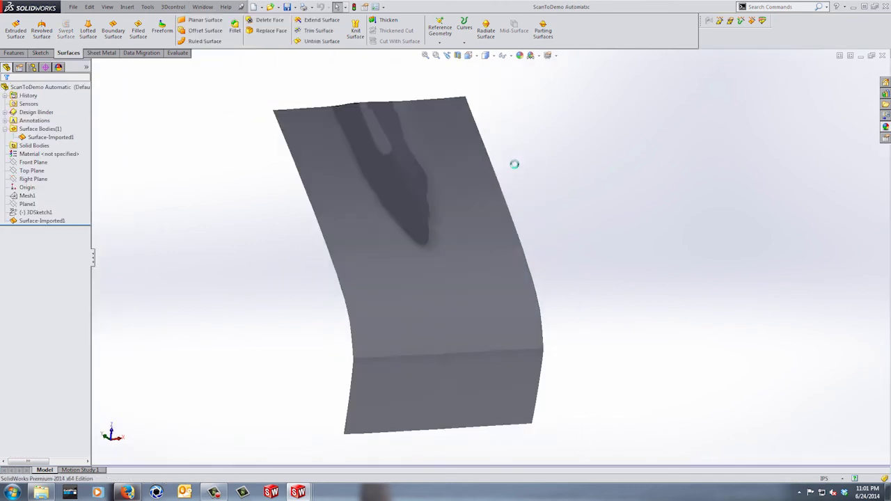
left_click(762, 21)
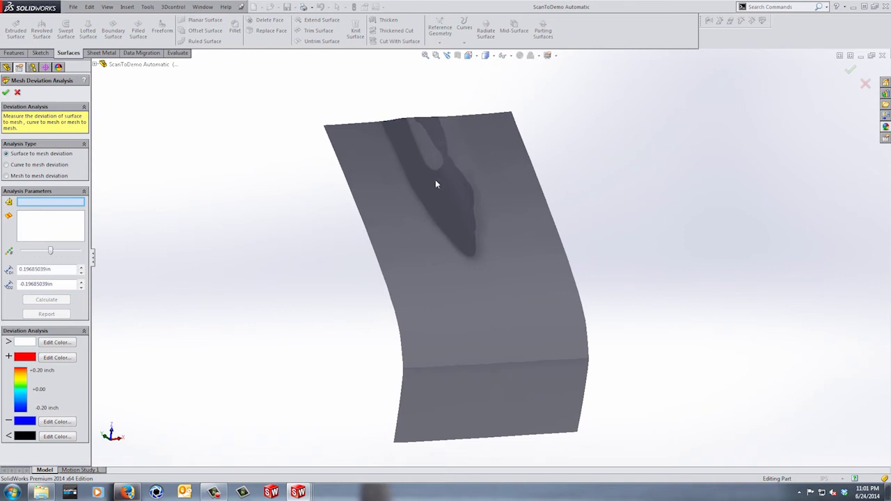
left_click(17, 92)
right_click(26, 195)
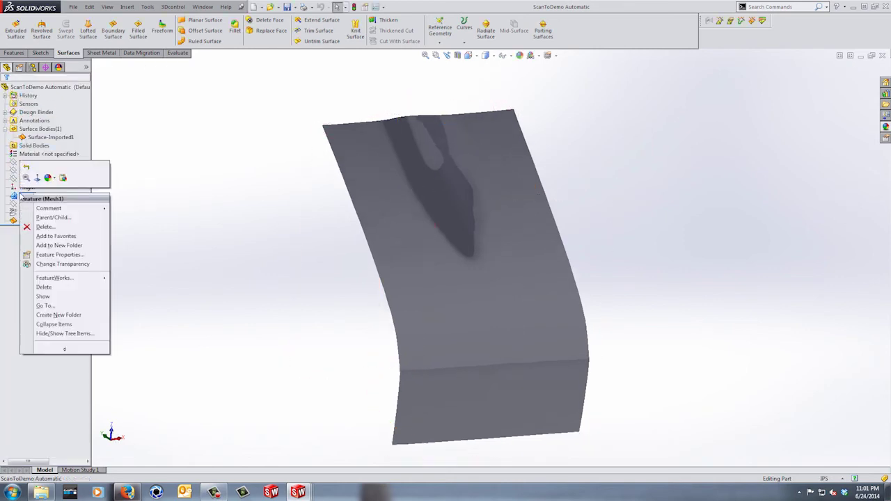
left_click(64, 297)
Calculate the surface to mesh deviation of Surface-Imported1 against Mesh1
left_click(762, 20)
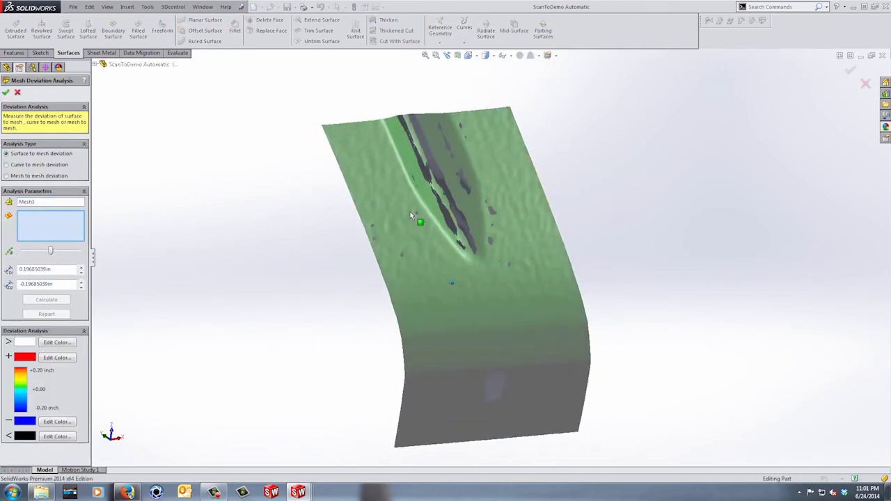
left_click(96, 64)
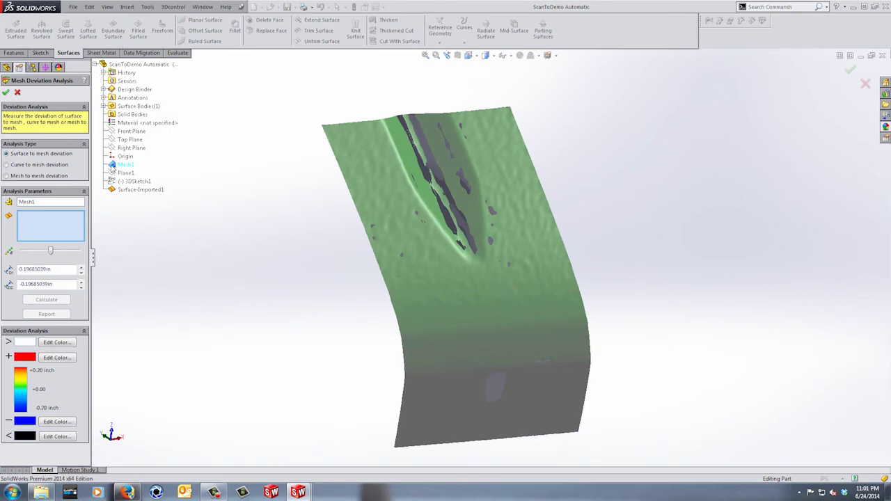
left_click(141, 190)
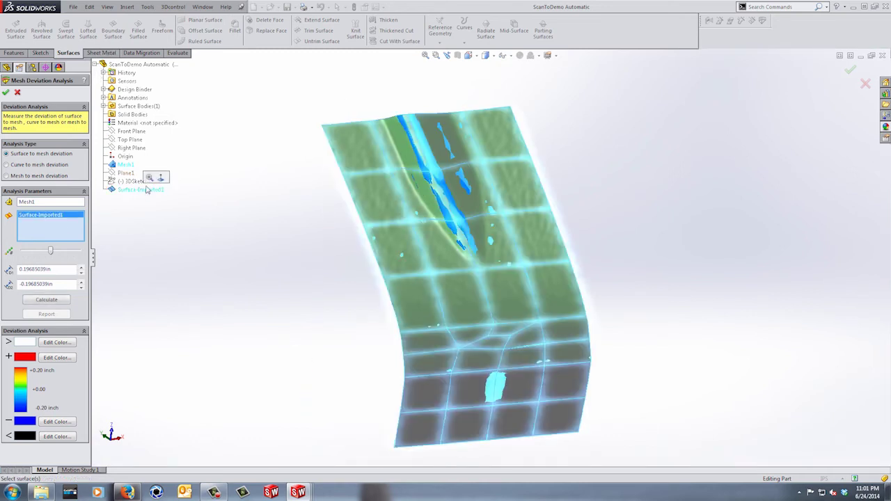
left_click(46, 300)
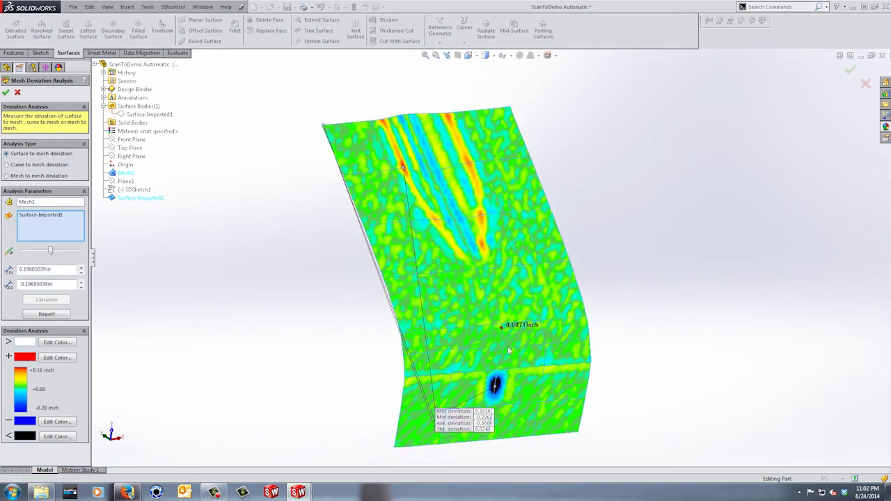
Examine the deviation of the automatic surface around the groove and across the flat areas, and close the analysis without saving it
middle_click_drag(534, 285, 524, 237)
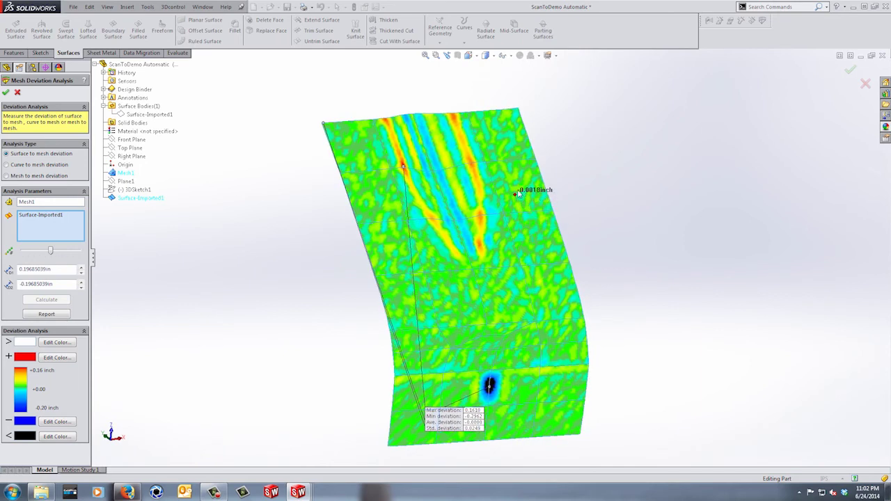
middle_click_drag(502, 184, 503, 186)
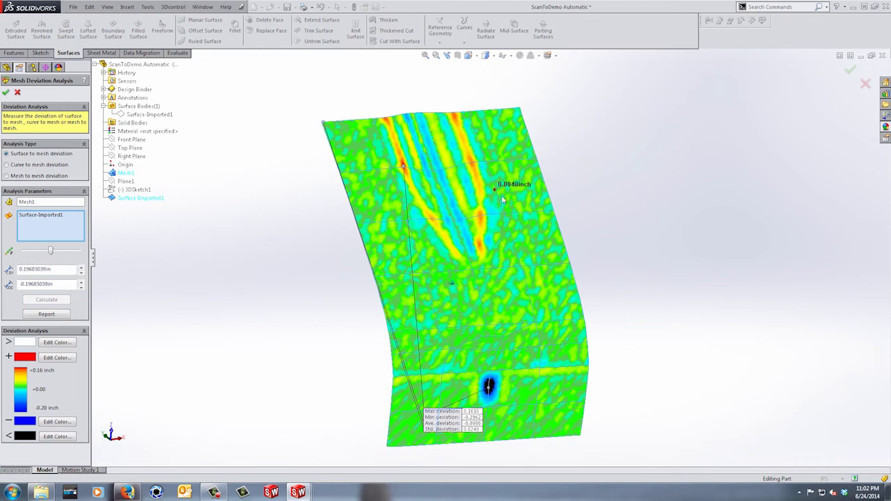
middle_click_drag(468, 418, 419, 186)
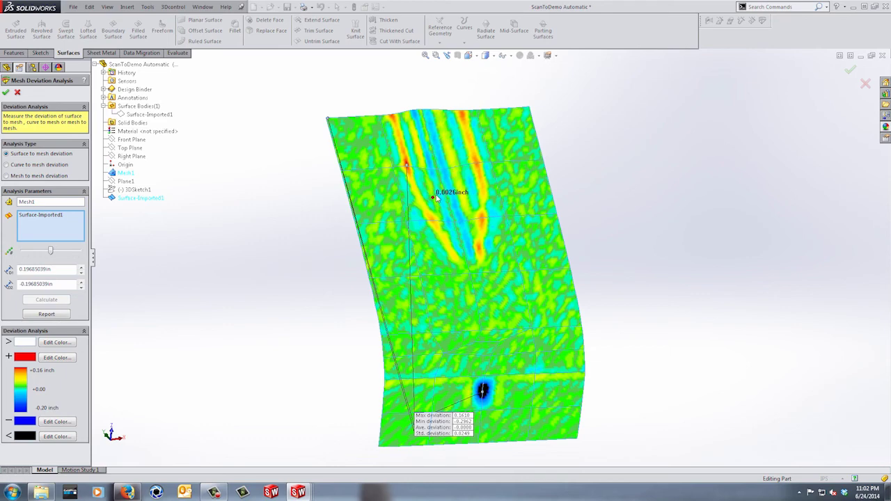
middle_click_drag(519, 201, 480, 210)
scroll(434, 209, "down", 5)
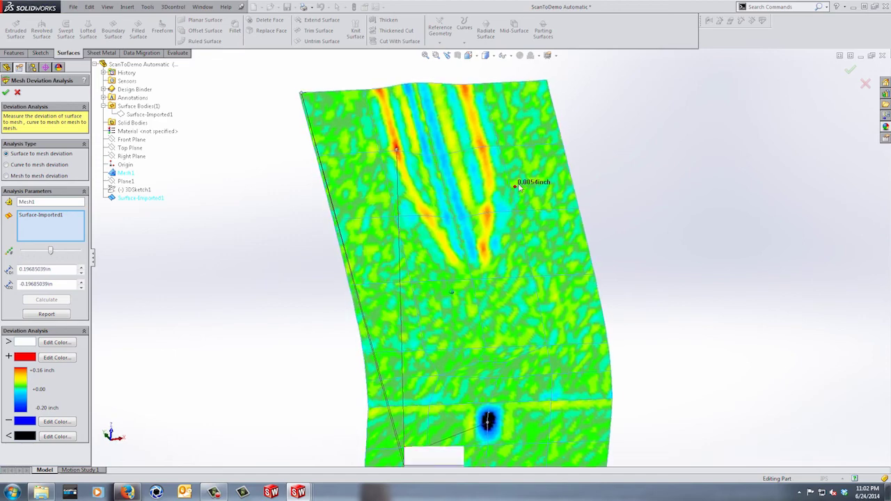
scroll(535, 190, "down", 2)
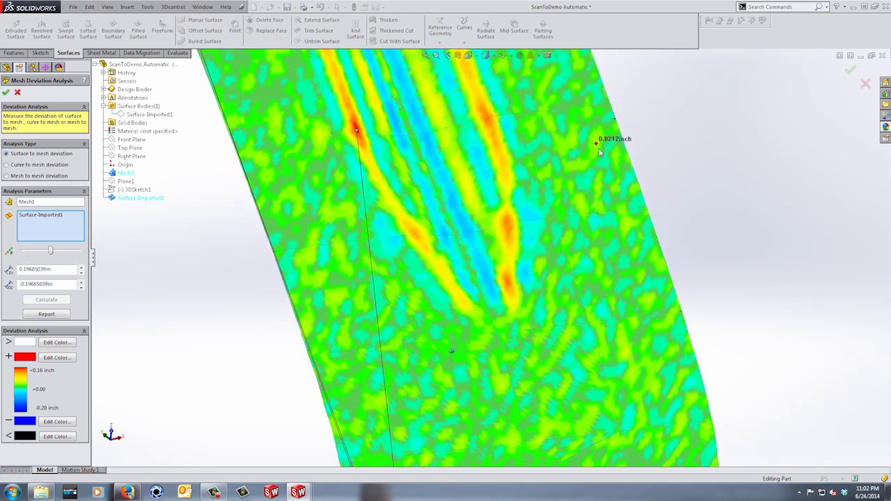
middle_click_drag(547, 119, 521, 122)
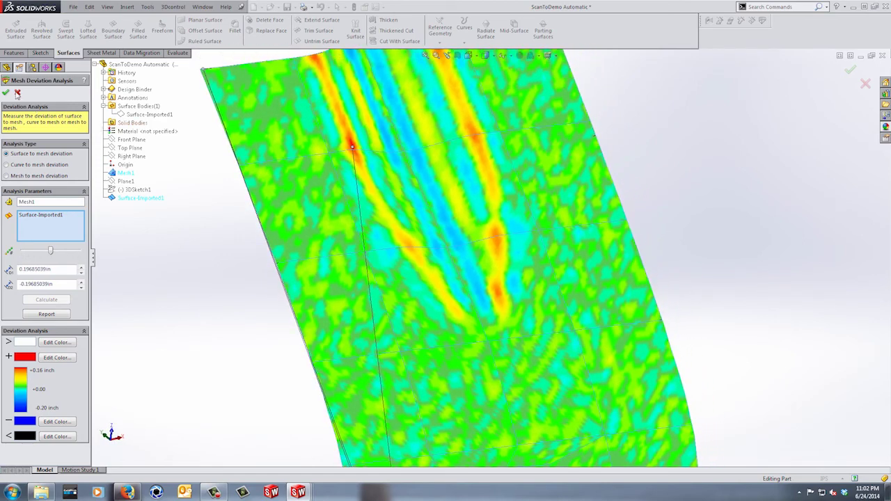
left_click(17, 93)
Hide Mesh1 and examine the shading of the imported surface around the groove
middle_click_drag(622, 170, 604, 177)
left_click(29, 197)
right_click(28, 196)
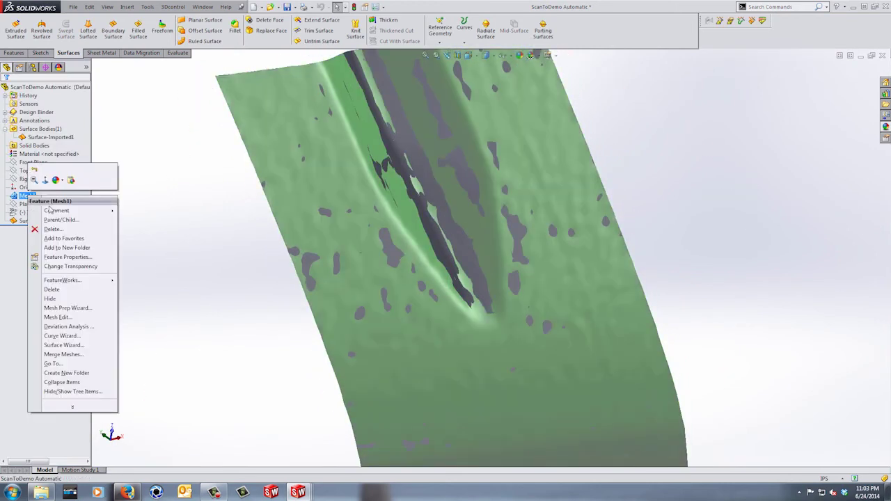
left_click(66, 301)
middle_click_drag(543, 229, 598, 87)
left_click(555, 55)
left_click(564, 85)
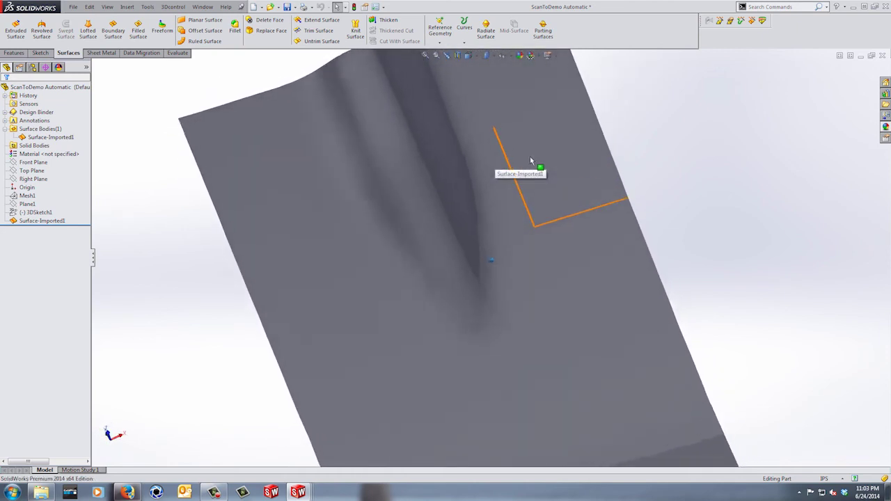
Switch to ScanToDemo Guided Finished, inspect its surface with the Curvature display, and turn that display off
left_click(203, 7)
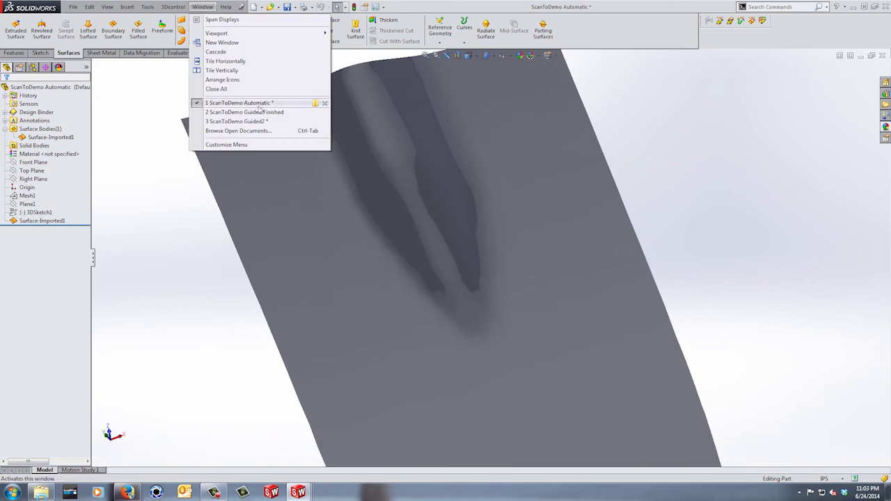
left_click(259, 112)
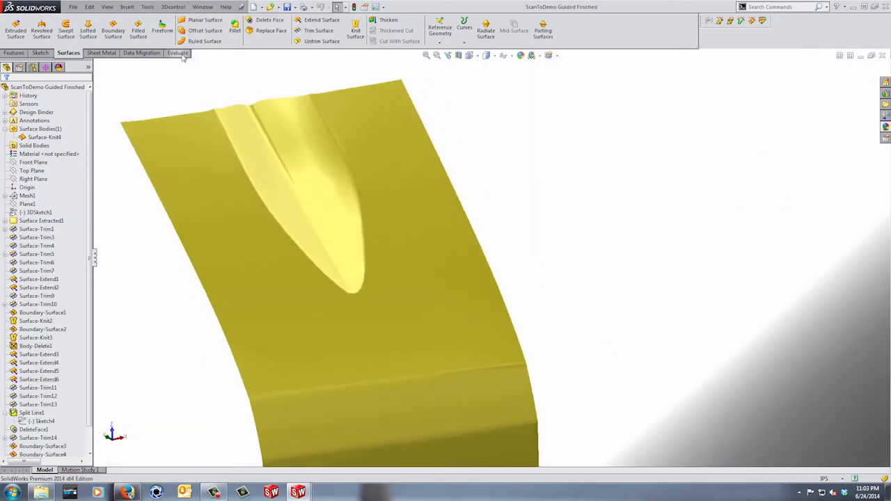
left_click(180, 53)
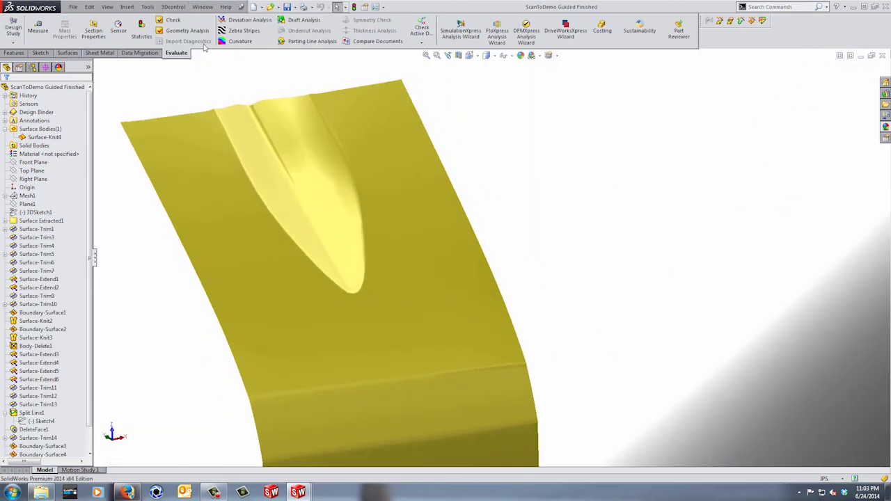
left_click(236, 41)
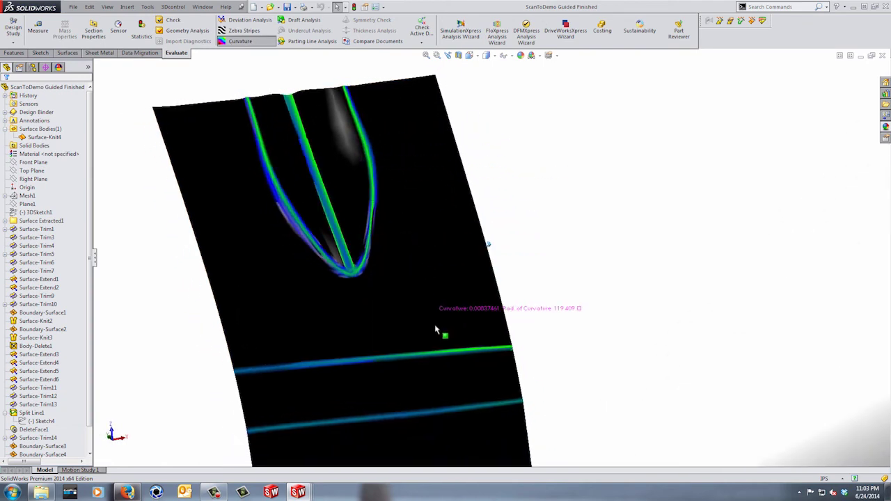
left_click(231, 44)
Switch back to ScanToDemo Automatic, inspect its imported surface with the Curvature display, and turn that display off
left_click(203, 6)
left_click(310, 102)
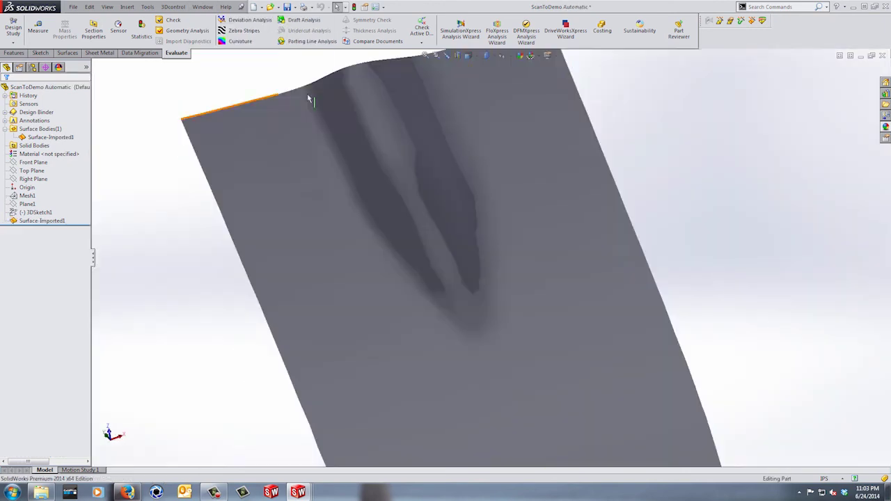
left_click(241, 43)
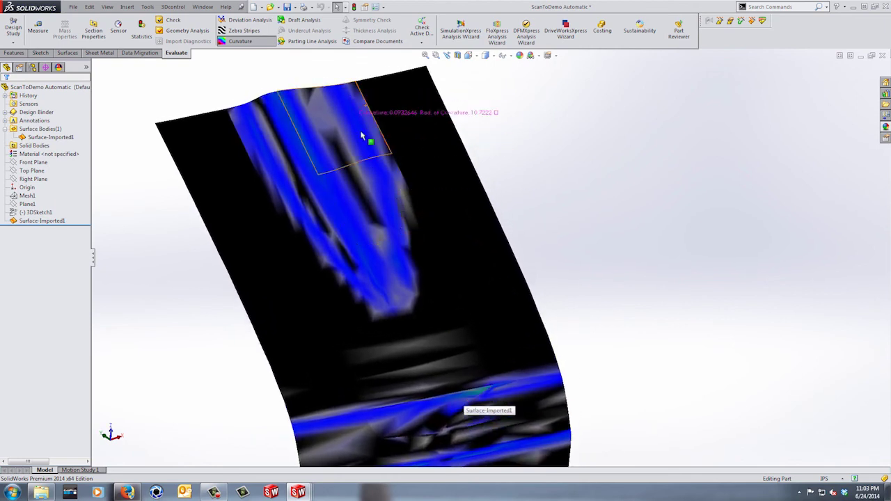
left_click(240, 41)
View the ScanToDemo Guided Finished part again and return to the ScanToDemo Guided2 part
left_click(203, 6)
left_click(251, 113)
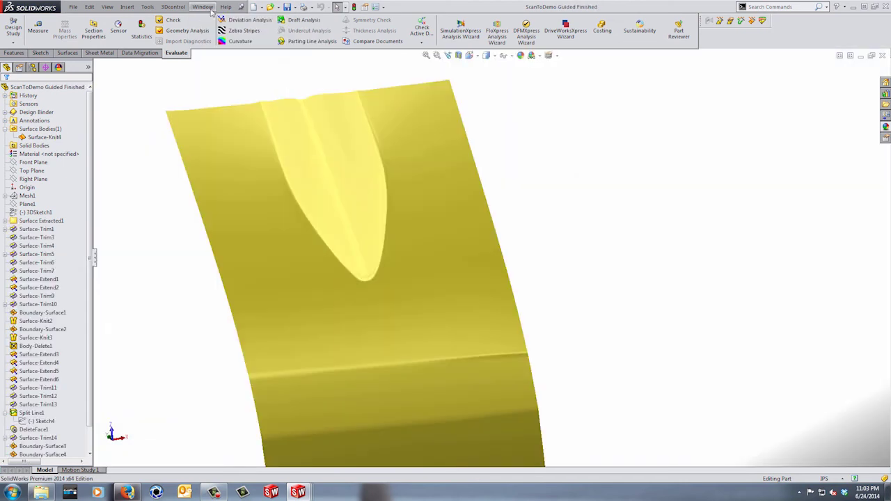
left_click(209, 9)
left_click(251, 123)
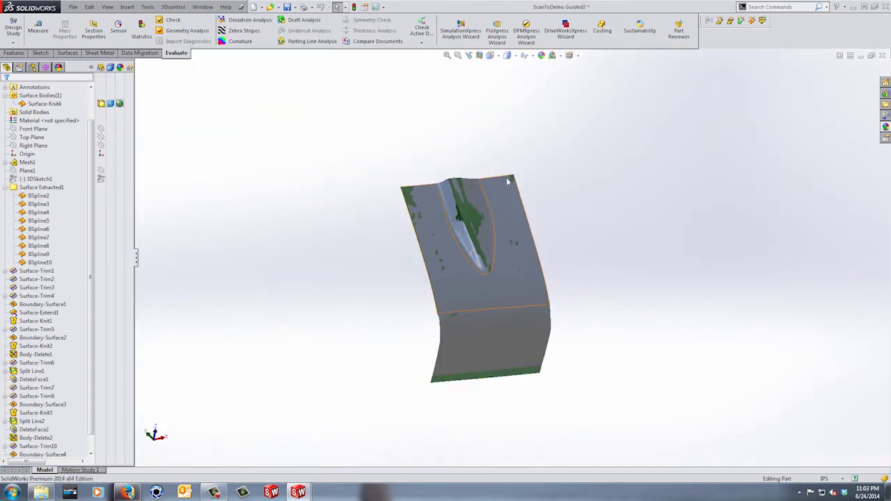
Hide Mesh1 so that only the knitted surface remains displayed
scroll(27, 198, "up", 2)
right_click(26, 197)
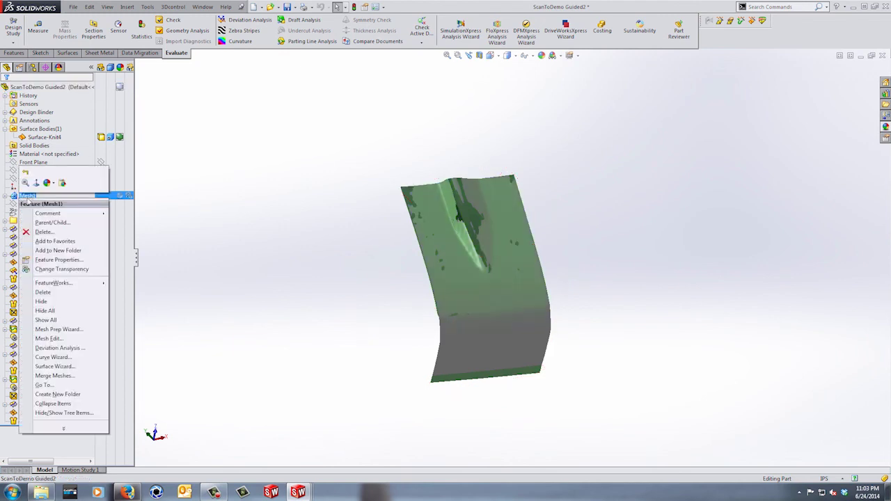
left_click(54, 305)
scroll(519, 261, "down", 4)
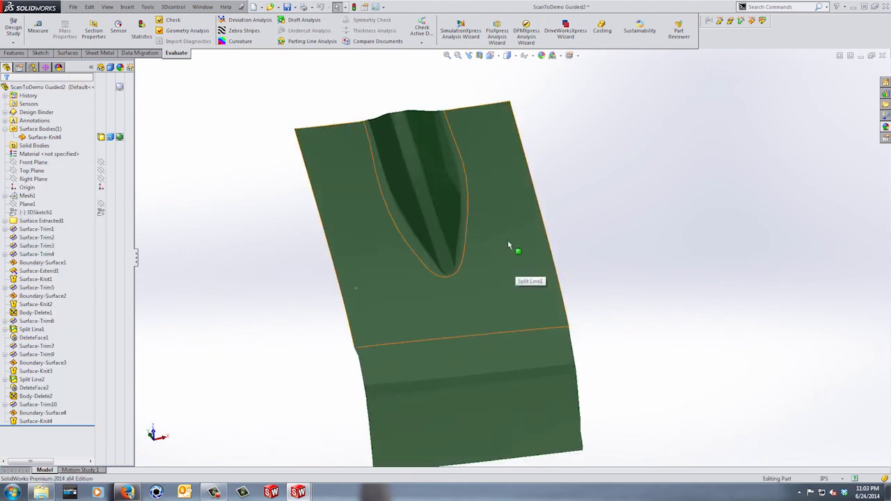
Inspect the knitted surface's groove and lower bend with the Curvature display, and turn that display off
left_click(241, 41)
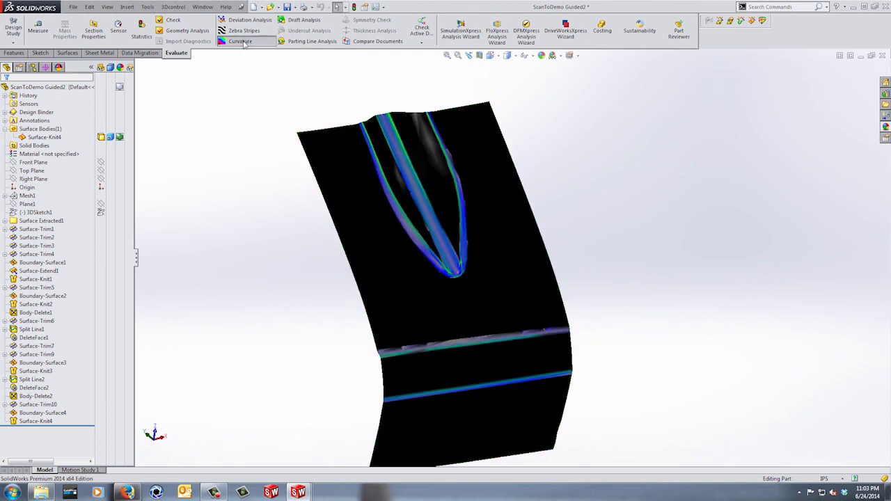
mouse_move(533, 229)
middle_mouse_down()
mouse_move(462, 233)
mouse_move(494, 258)
middle_mouse_up()
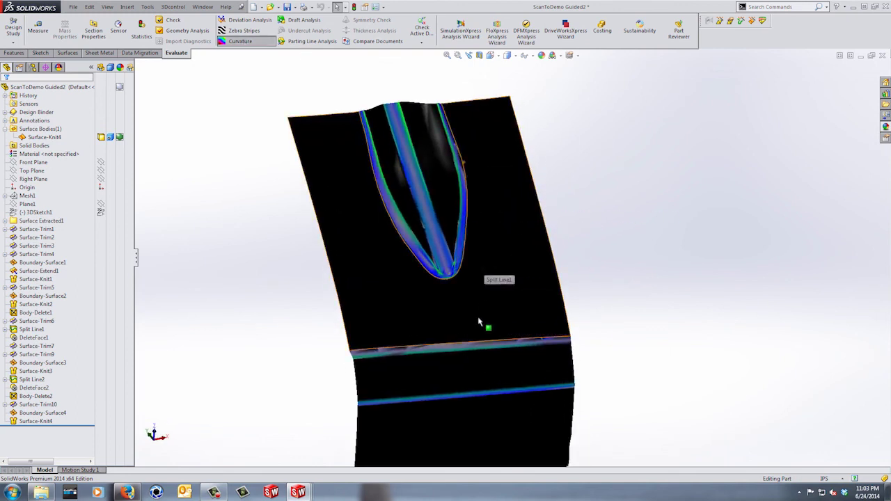
mouse_move(445, 172)
middle_mouse_down()
mouse_move(435, 151)
mouse_move(465, 178)
middle_mouse_up()
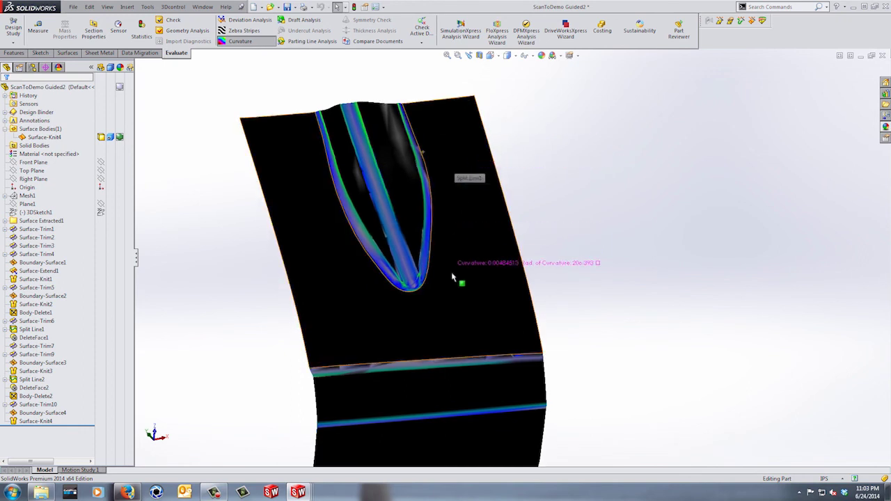
left_click(238, 41)
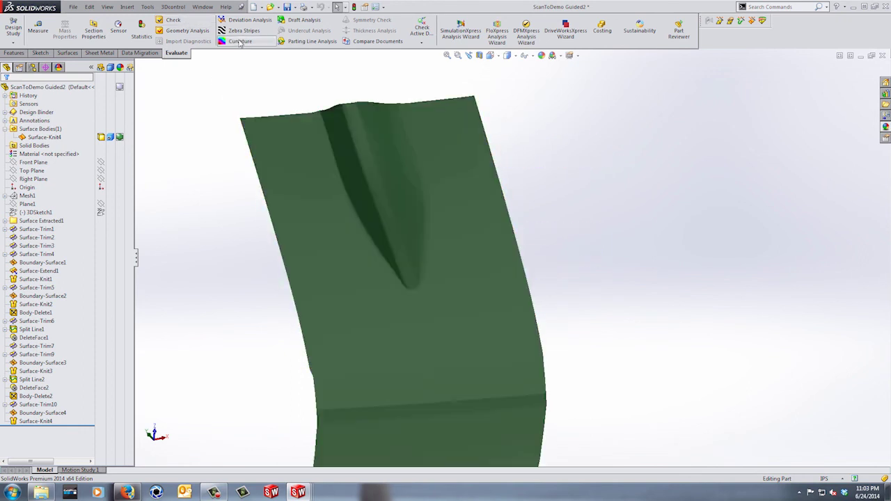
Examine the plain shading of the knitted surface around the groove and the lower bend from several angles
scroll(587, 166, "up", 3)
middle_click_drag(589, 168, 589, 168)
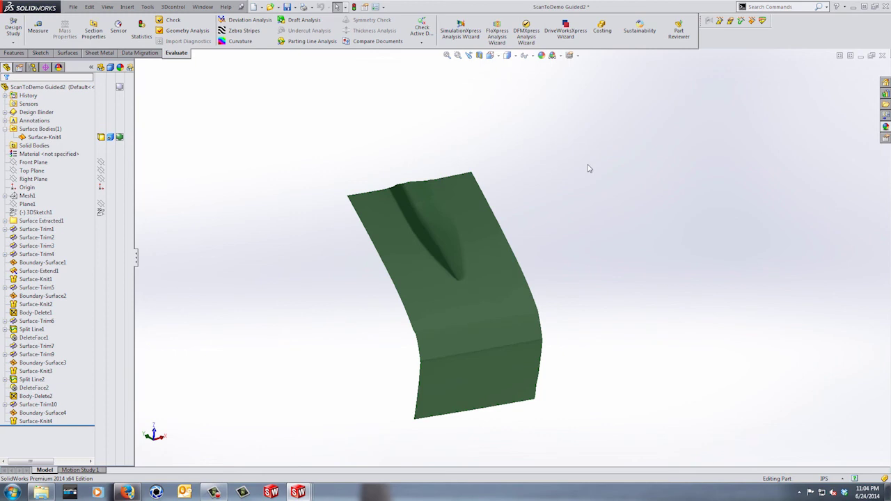
key("Right")
key("Right")
key("Right")
key("Right")
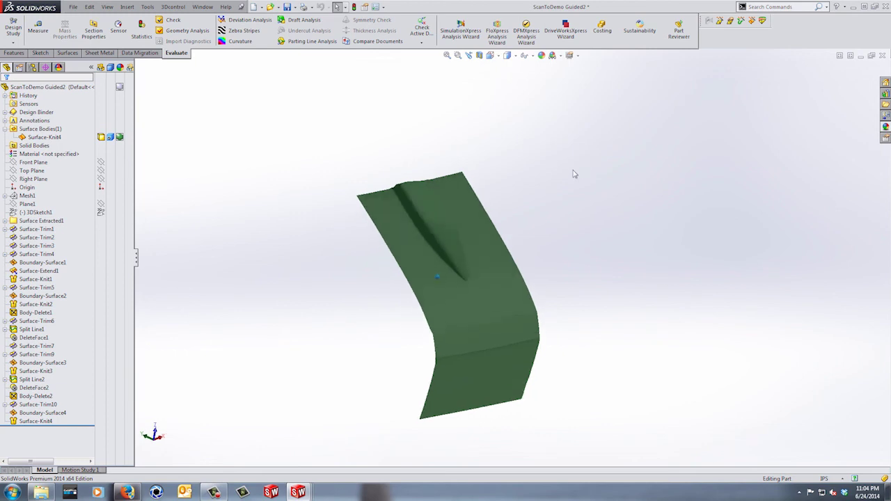
middle_click_drag(573, 171, 567, 185)
scroll(567, 184, "down", 2)
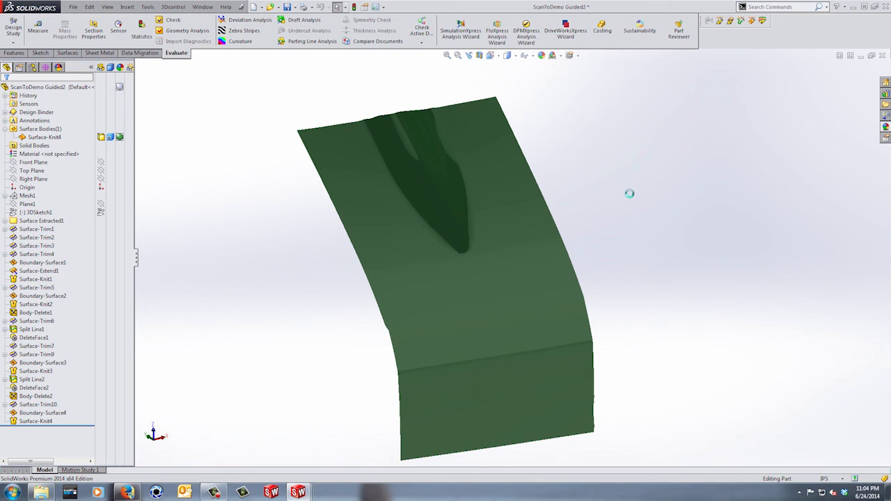
Undock the ScanTo3D toolbar and float it over the graphics area beside the surface
middle_click_drag(629, 194, 624, 190)
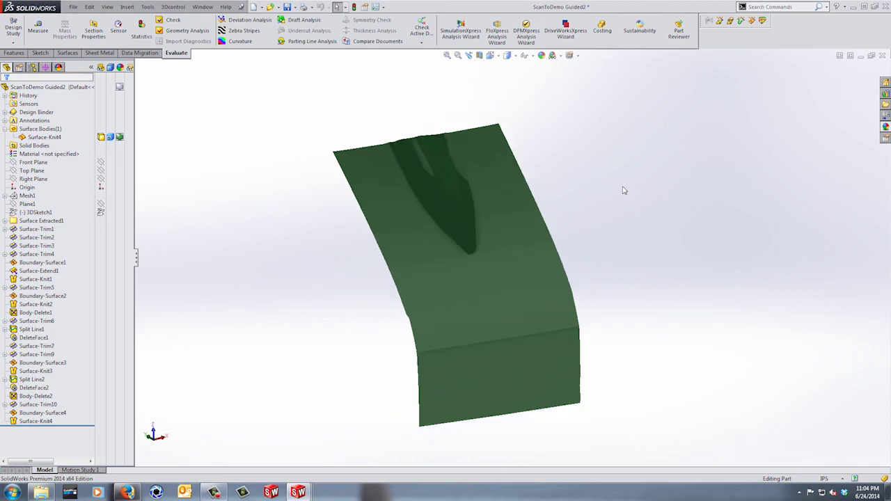
left_click_drag(707, 25, 672, 109)
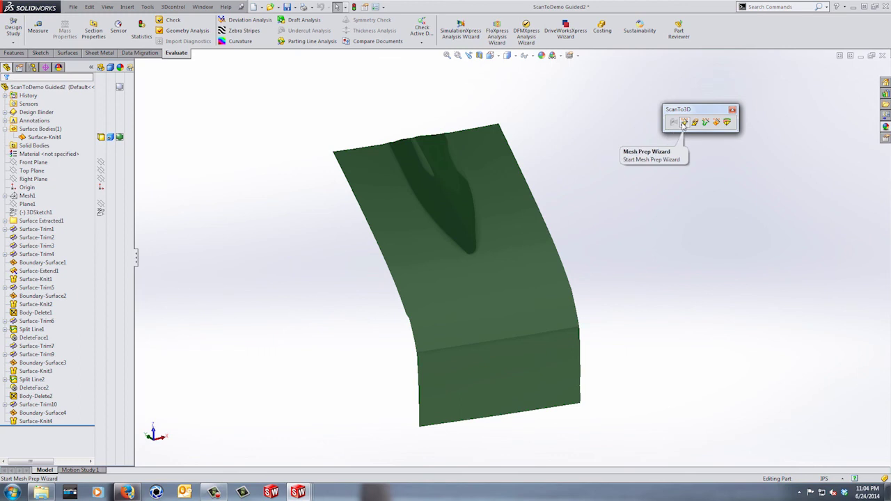